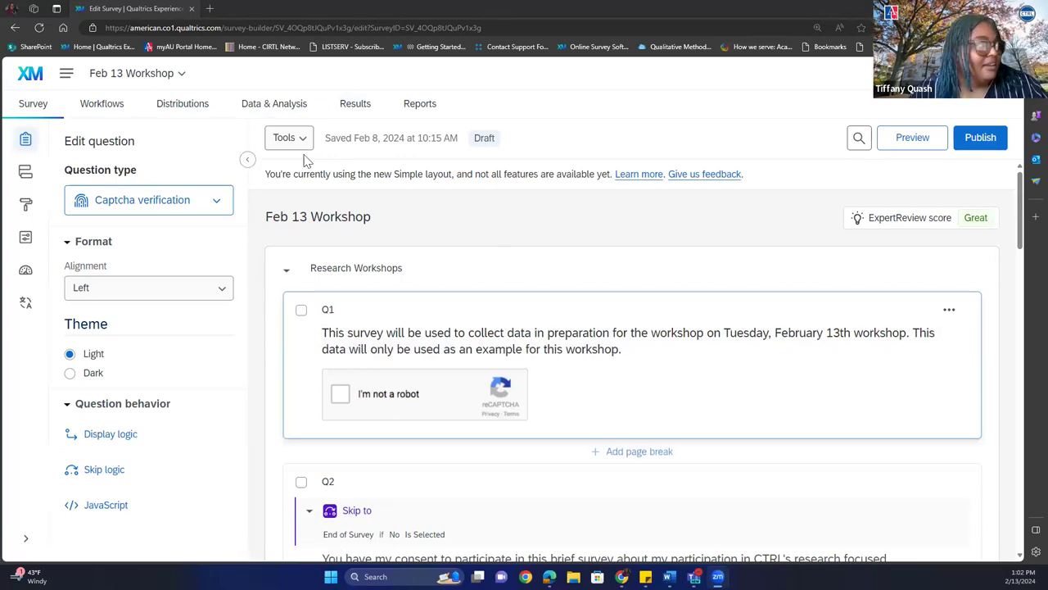
Open the Feb 13 Workshop results and scroll through Q1's attendance chart and statistics (mean 2.04, 27 responses).
{"action": "left_click", "coordinate": [357, 113]}
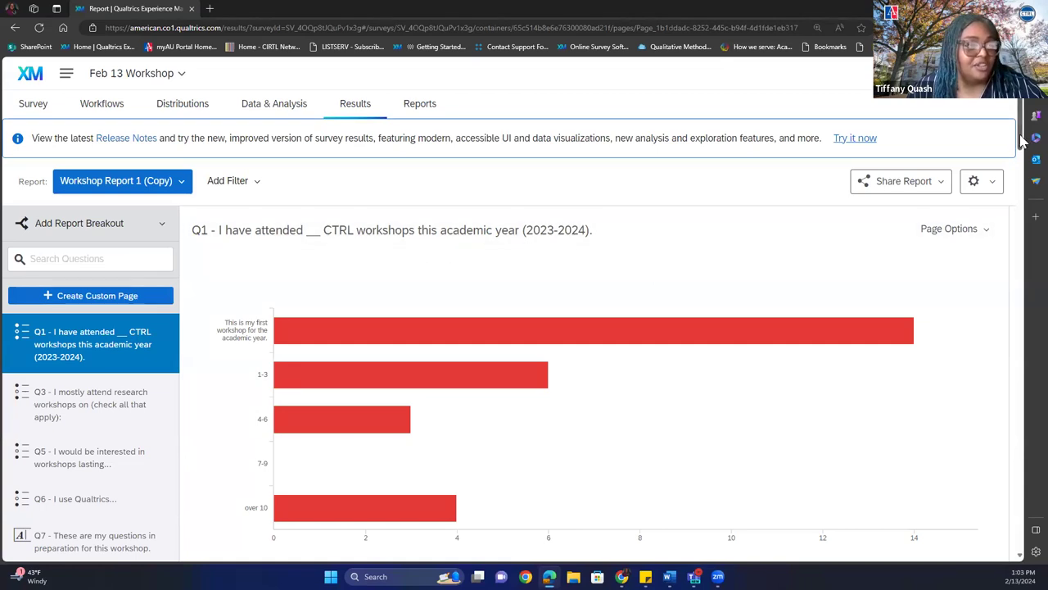
{"action": "left_click_drag", "start_coordinate": [1021, 141], "coordinate": [1021, 154]}
{"action": "mouse_move", "coordinate": [866, 238]}
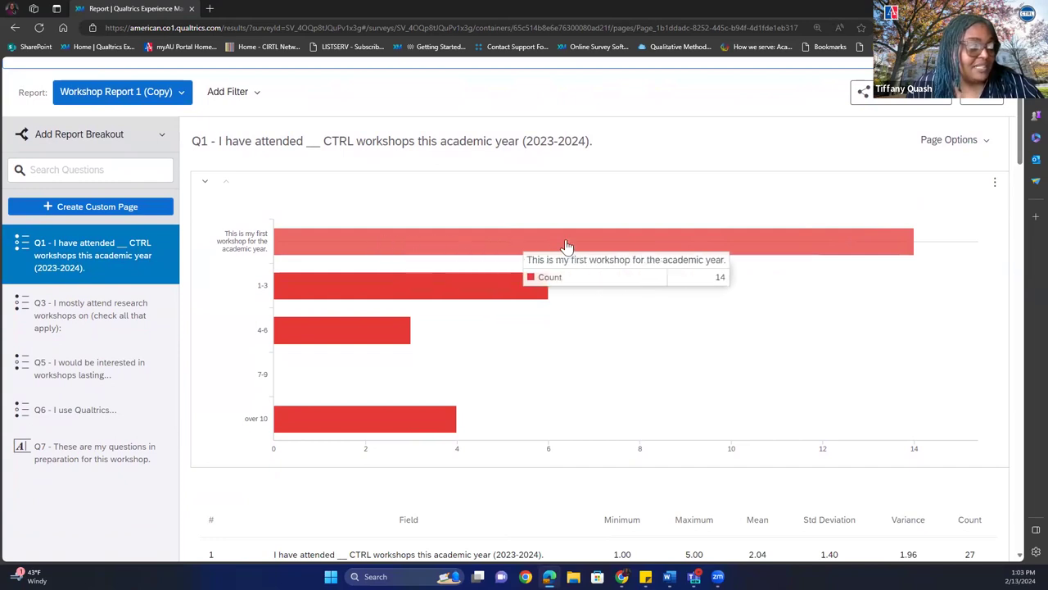
{"action": "left_click_drag", "start_coordinate": [1024, 161], "coordinate": [1013, 218]}
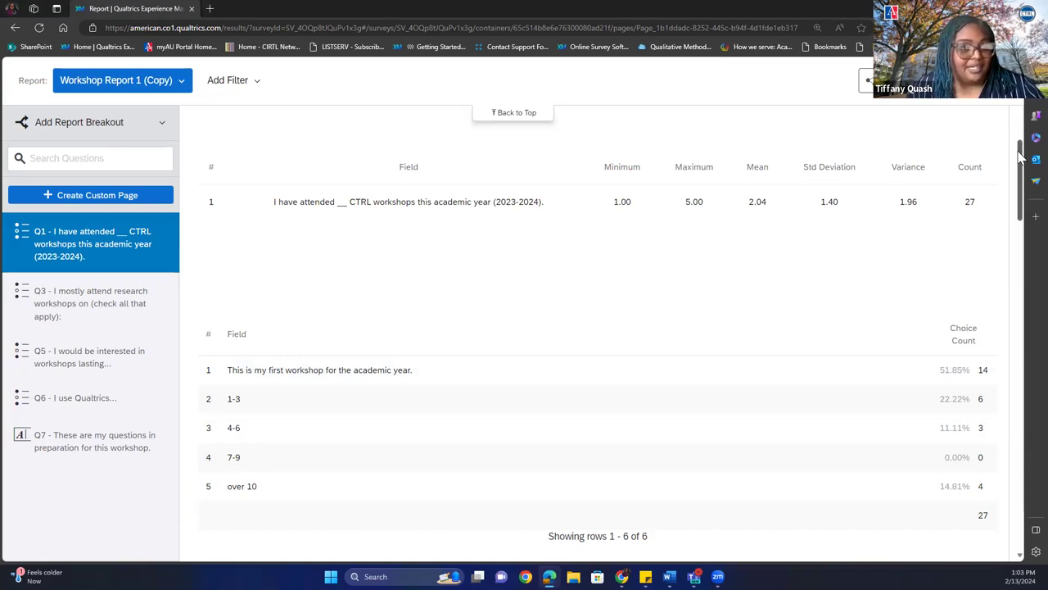
{"action": "left_click_drag", "start_coordinate": [1021, 155], "coordinate": [998, 239]}
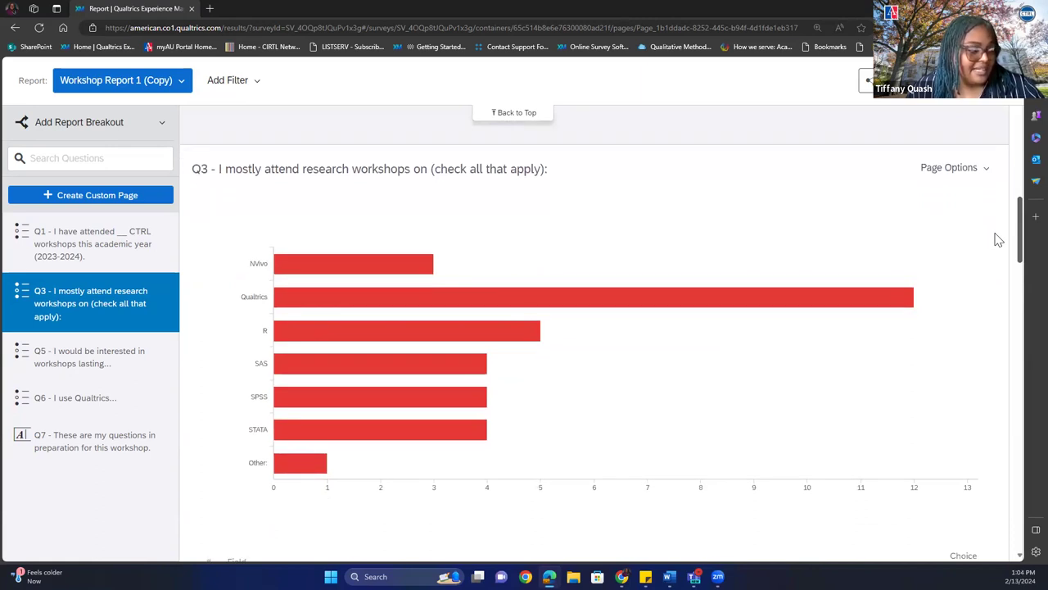
Inspect the Q3 topic table's visualization panel, close it, and scroll down to the Q5 length chart.
{"action": "left_click_drag", "start_coordinate": [999, 239], "coordinate": [1000, 295]}
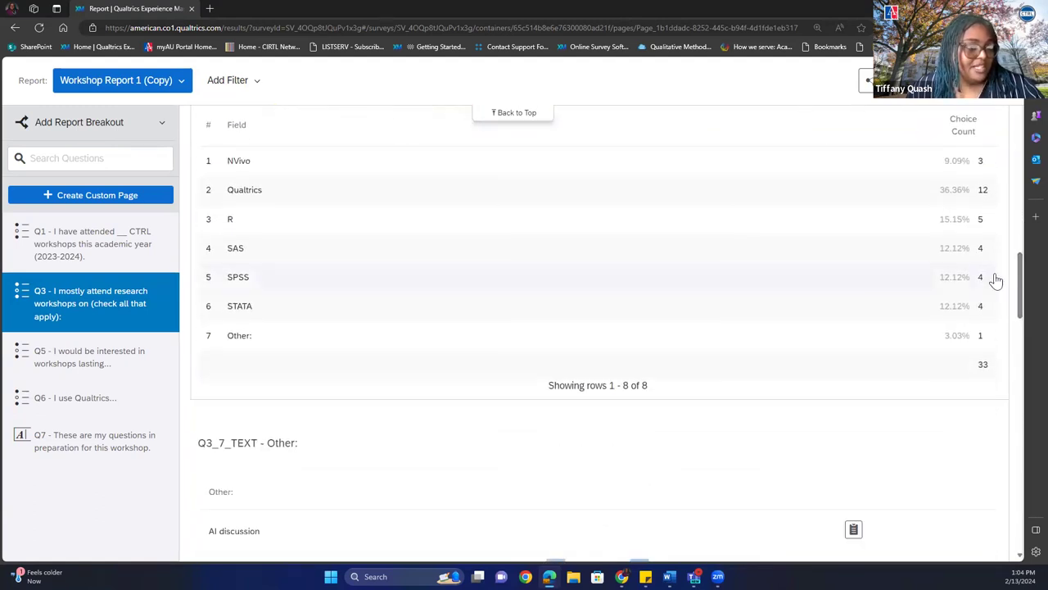
{"action": "left_click", "coordinate": [986, 189]}
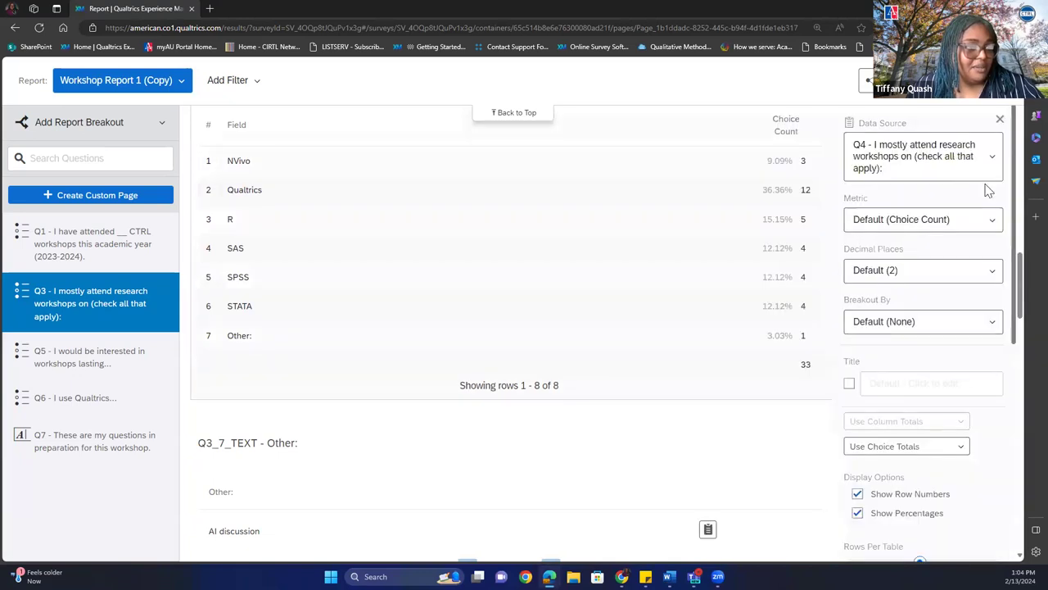
{"action": "left_click", "coordinate": [1000, 121]}
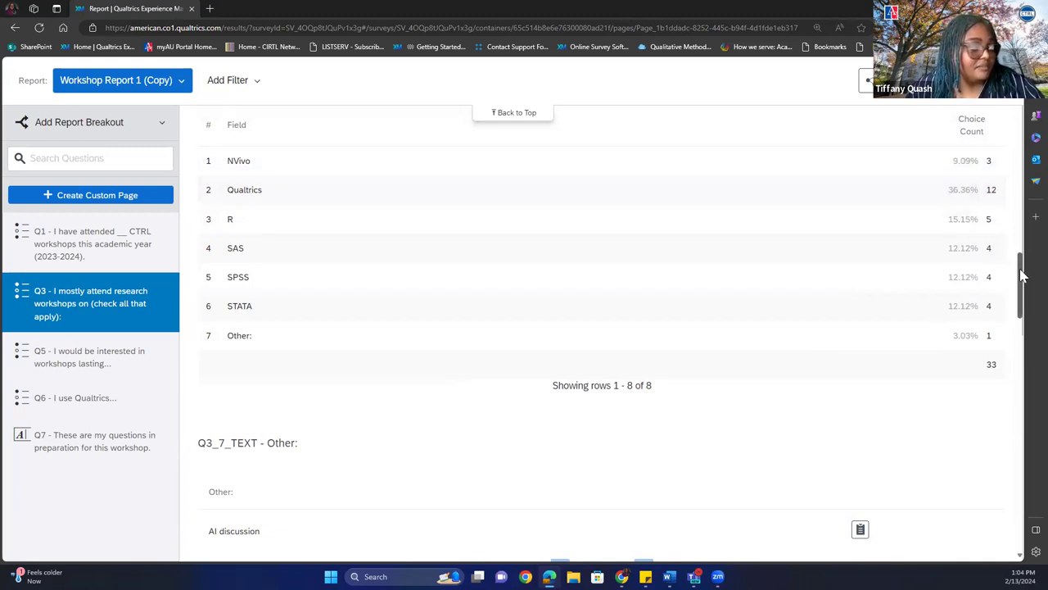
{"action": "left_click_drag", "start_coordinate": [1022, 276], "coordinate": [1024, 353]}
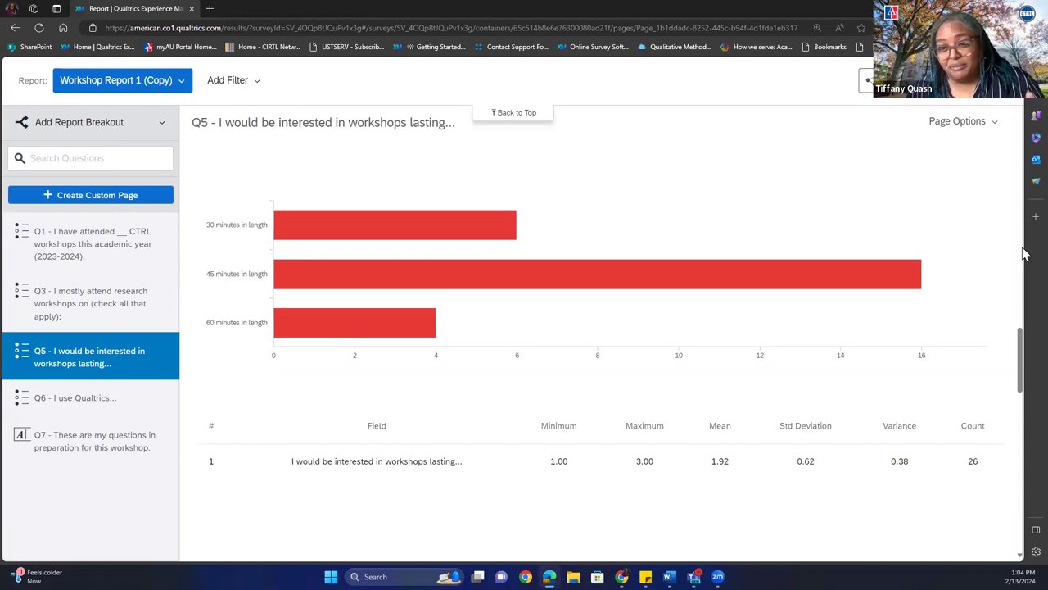
Read the Q5 workshop-length bar counts, then scroll past them to the Q6 usage chart.
{"action": "mouse_move", "coordinate": [678, 287]}
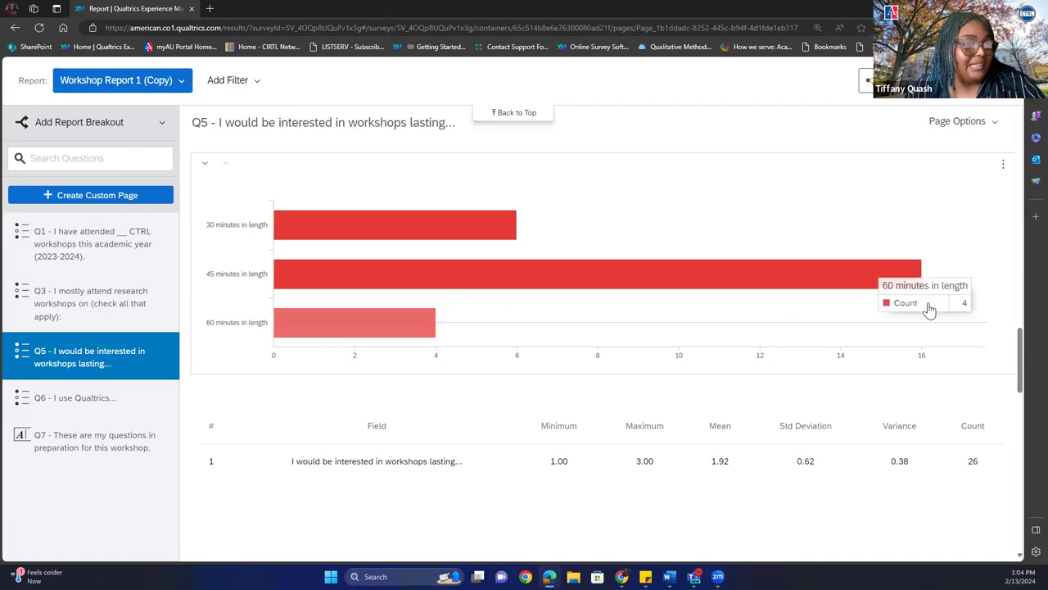
{"action": "left_click_drag", "start_coordinate": [1021, 344], "coordinate": [1001, 374]}
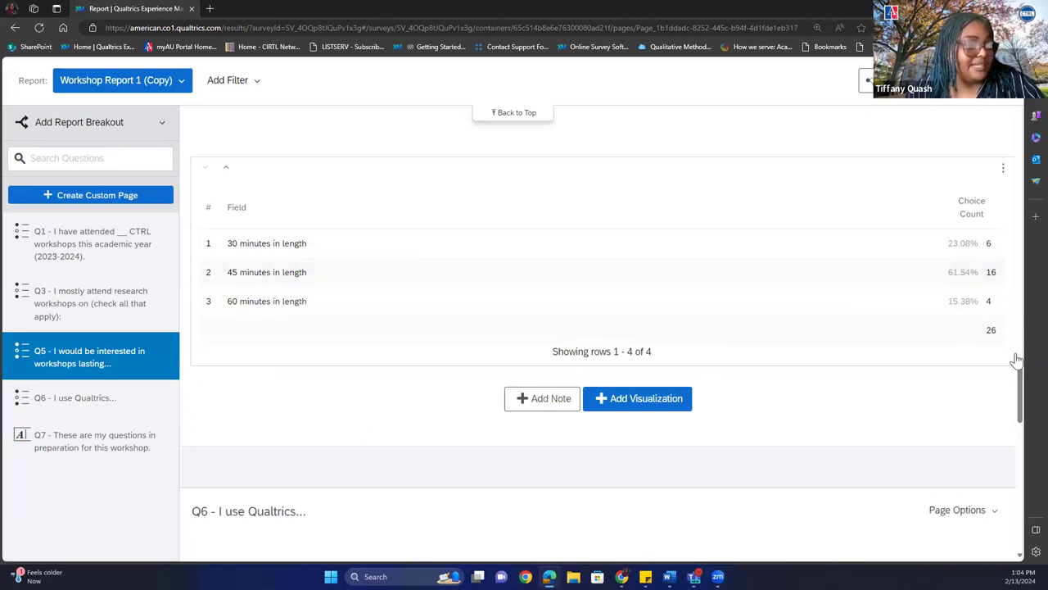
{"action": "left_click_drag", "start_coordinate": [1020, 376], "coordinate": [1013, 424]}
Read the Q6 usage bar counts (18 'When a project comes up'), then scroll down toward Q7.
{"action": "mouse_move", "coordinate": [346, 285]}
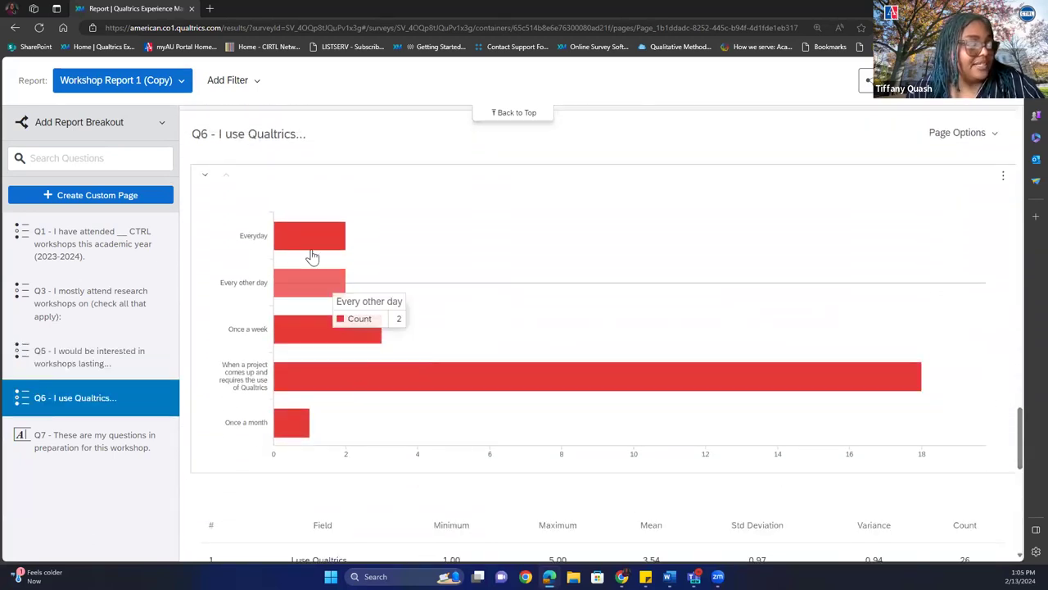
{"action": "mouse_move", "coordinate": [421, 355]}
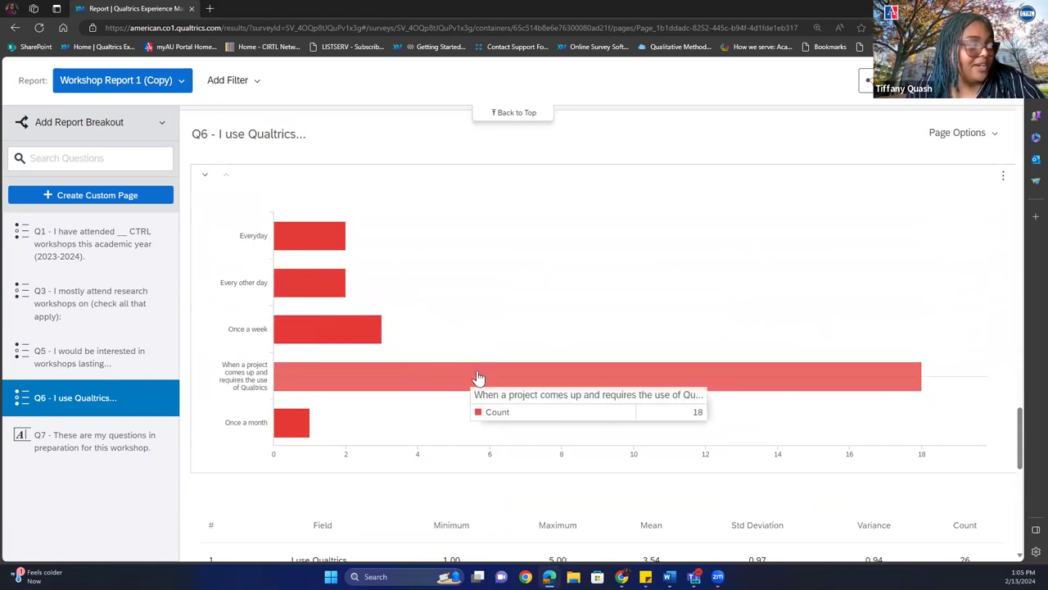
{"action": "mouse_move", "coordinate": [298, 462]}
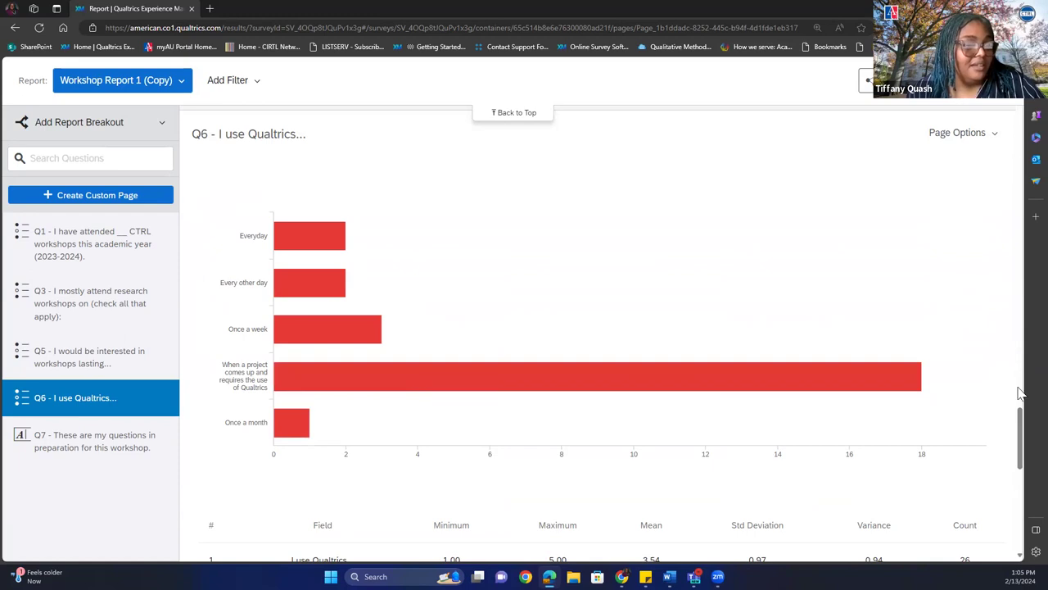
{"action": "left_click_drag", "start_coordinate": [1021, 423], "coordinate": [1014, 472]}
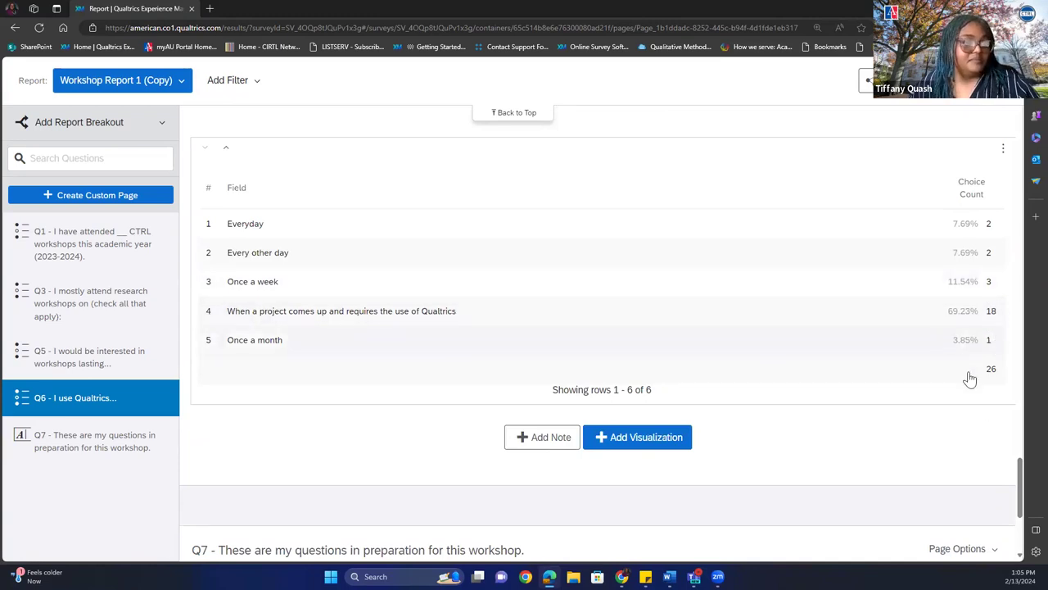
{"action": "left_click_drag", "start_coordinate": [1023, 472], "coordinate": [1011, 512]}
Scroll to Q7's respondent questions, then bring the CTRL Faculty Resources window forward.
{"action": "scroll", "coordinate": [1021, 490], "scroll_direction": "down", "scroll_amount": 1}
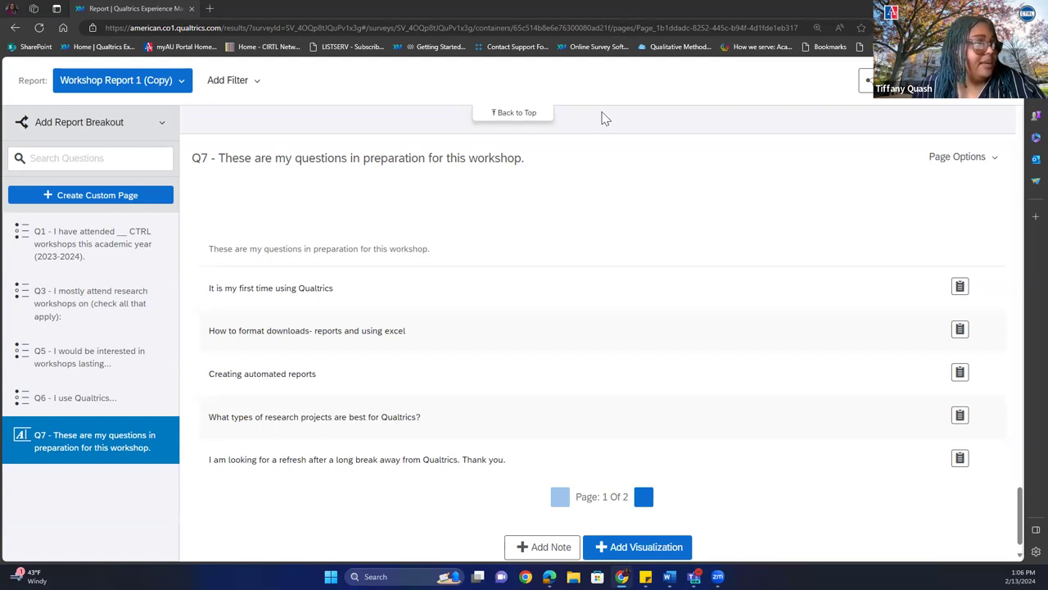
{"action": "key", "text": "alt+Tab"}
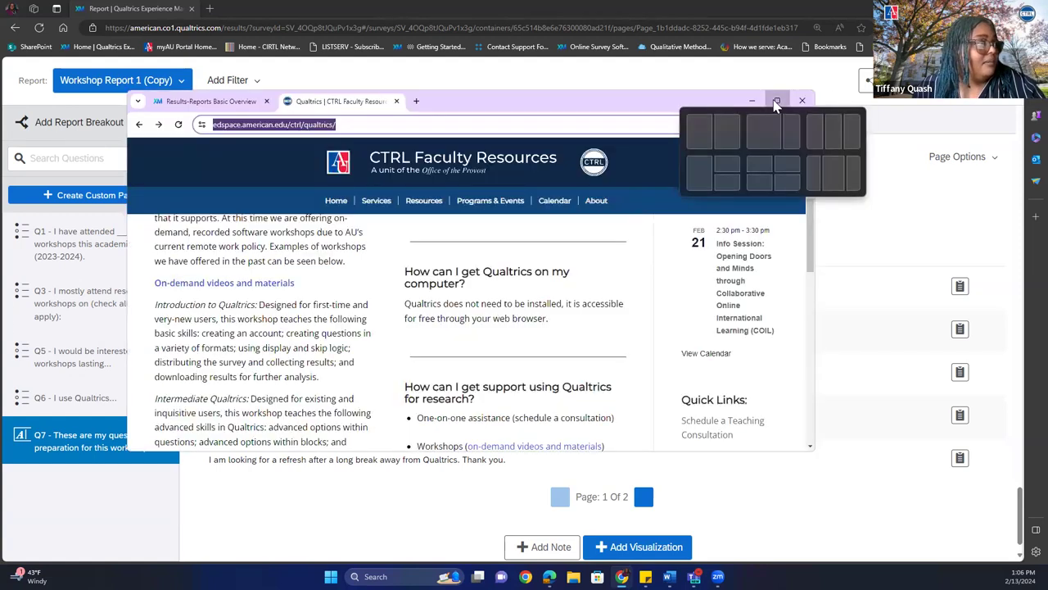
Maximize the CTRL Faculty Resources window and scroll it, then return to the Qualtrics report at Q7.
{"action": "left_click", "coordinate": [776, 102]}
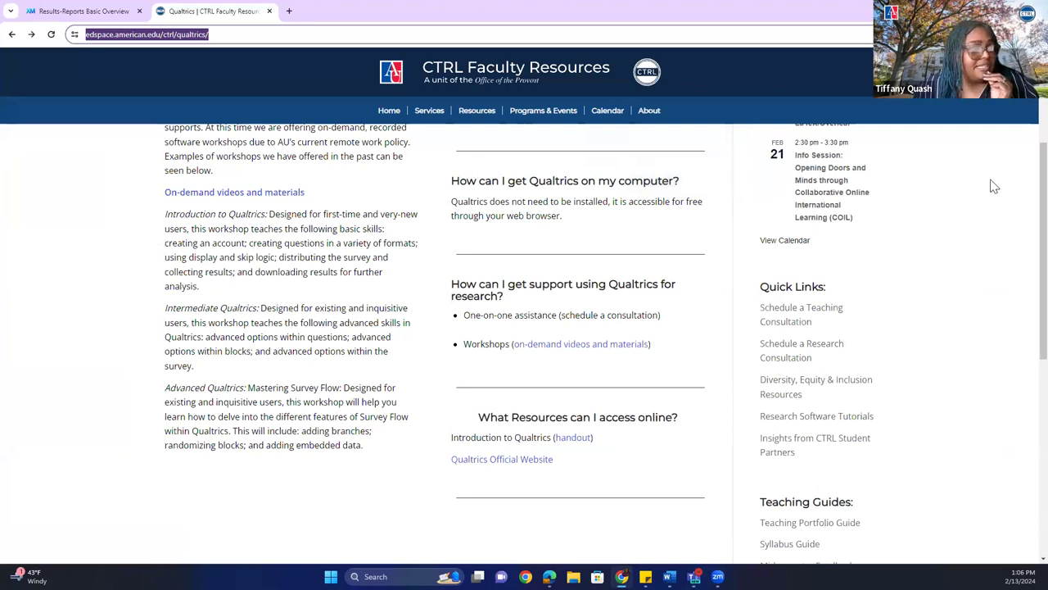
{"action": "scroll", "coordinate": [1024, 168], "scroll_direction": "up", "scroll_amount": 3}
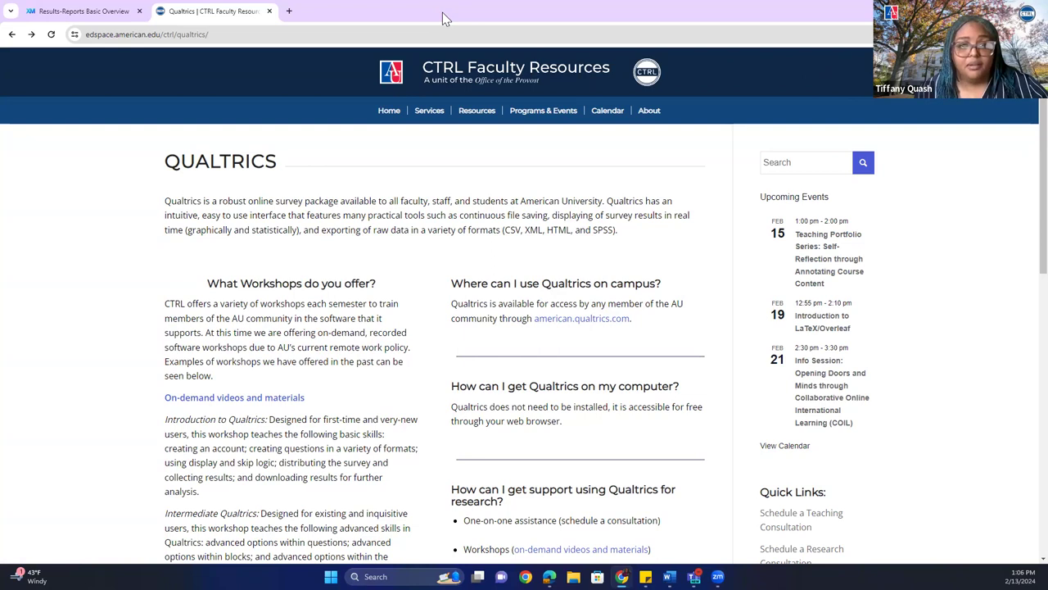
{"action": "key", "text": "alt+Tab"}
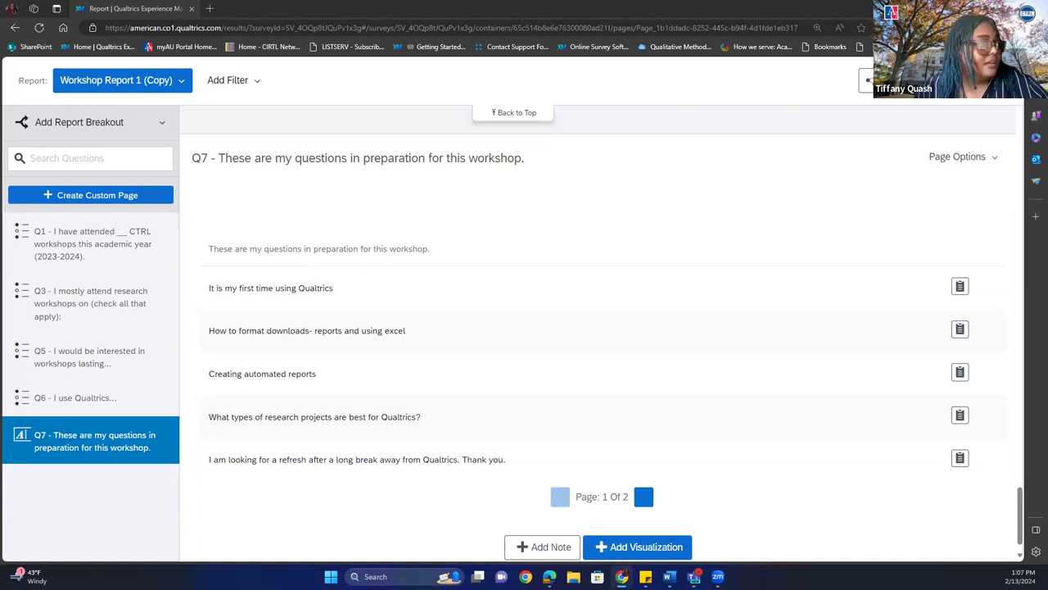
{"action": "left_click", "coordinate": [986, 272]}
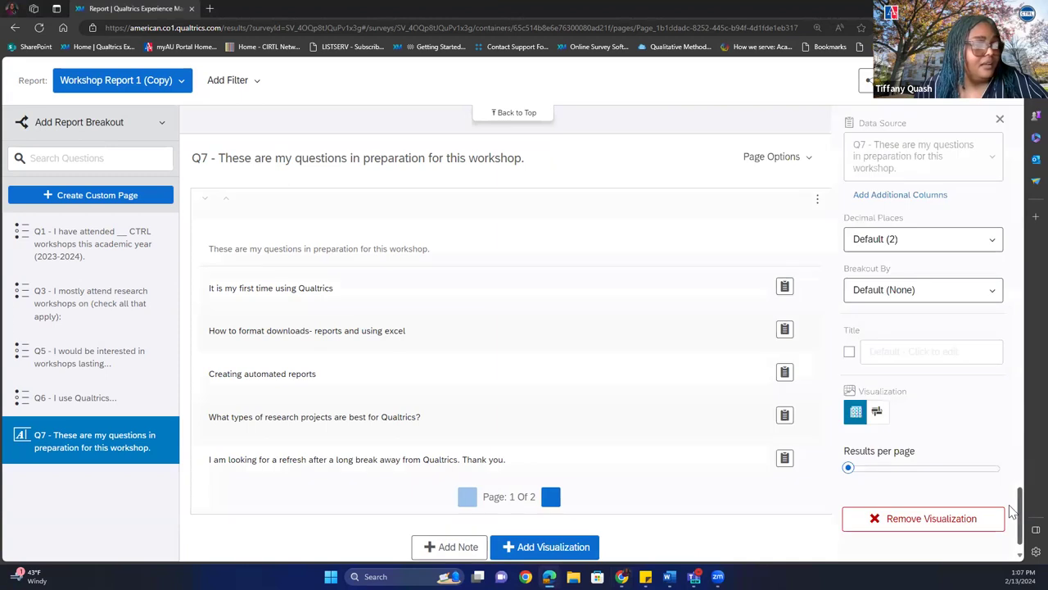
{"action": "left_click_drag", "start_coordinate": [1021, 507], "coordinate": [1023, 412]}
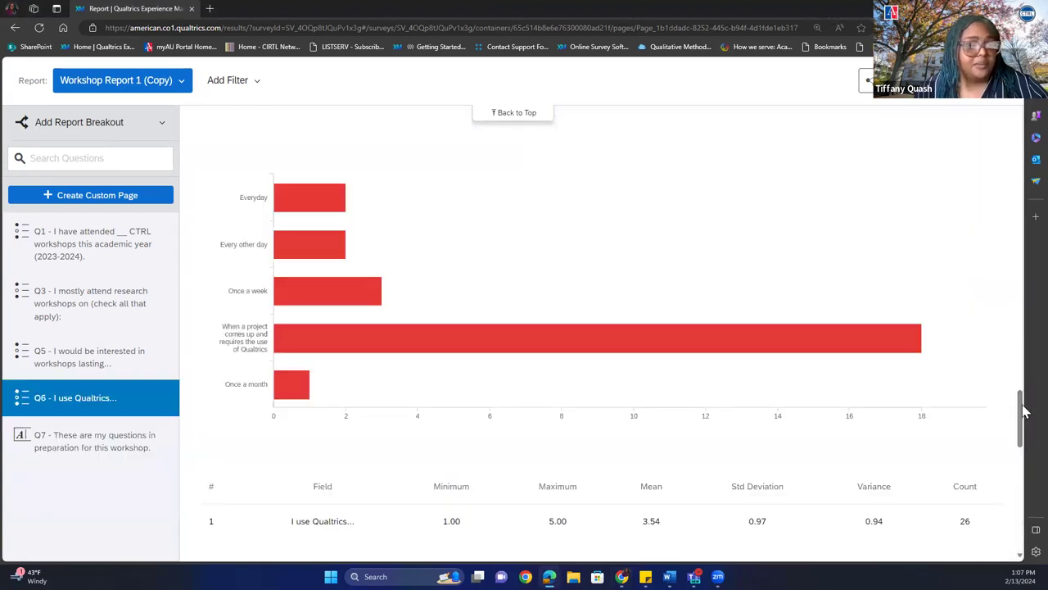
{"action": "left_click_drag", "start_coordinate": [1023, 412], "coordinate": [1024, 106]}
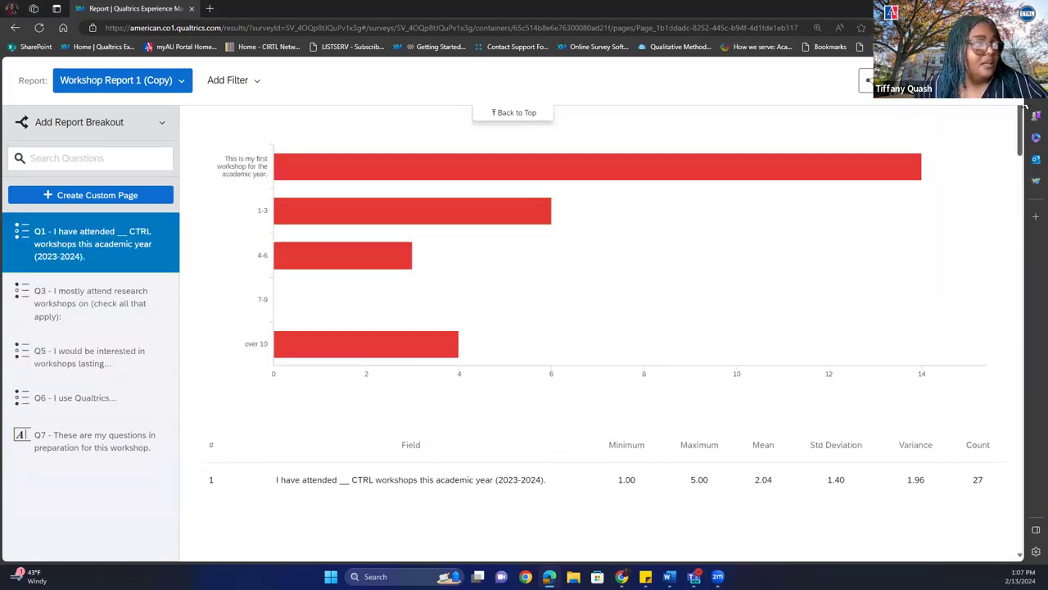
{"action": "scroll", "coordinate": [1023, 106], "scroll_direction": "up", "scroll_amount": 3}
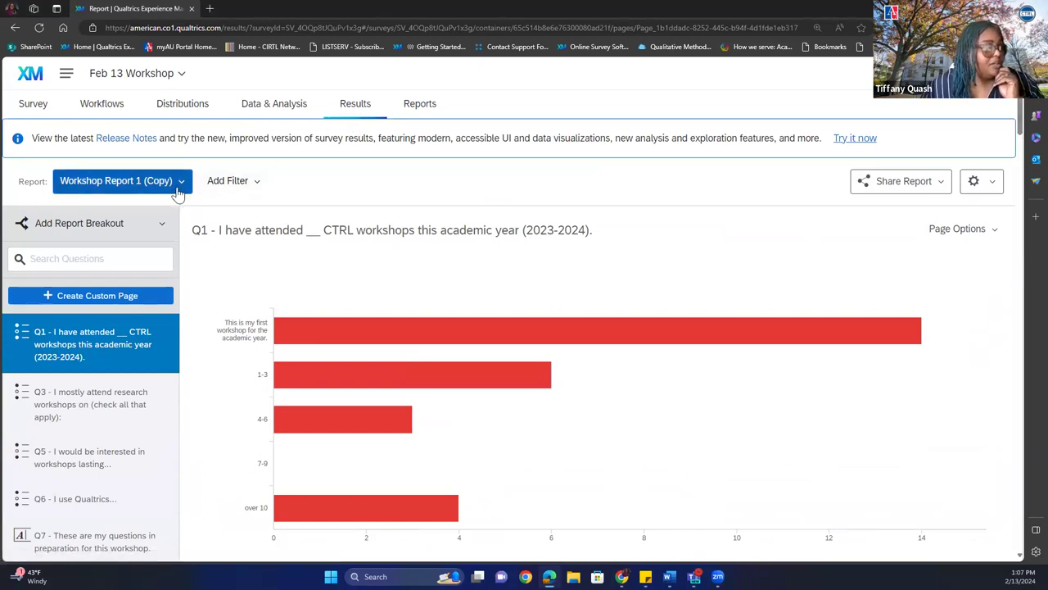
Switch the results to the Default Report and scroll to the Q5 consent chart (27 Yes).
{"action": "left_click", "coordinate": [177, 189]}
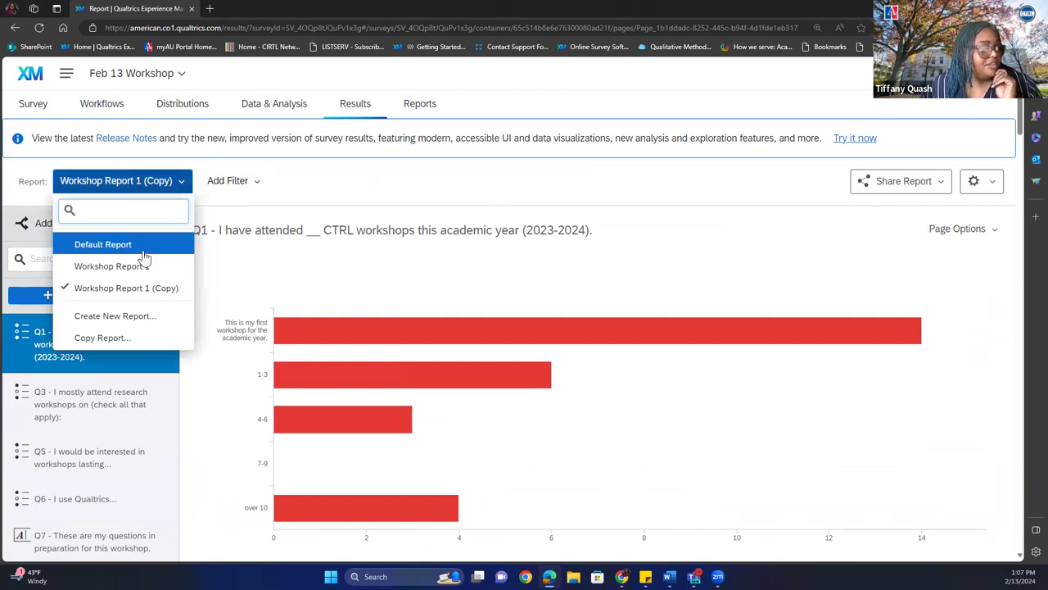
{"action": "left_click", "coordinate": [144, 249]}
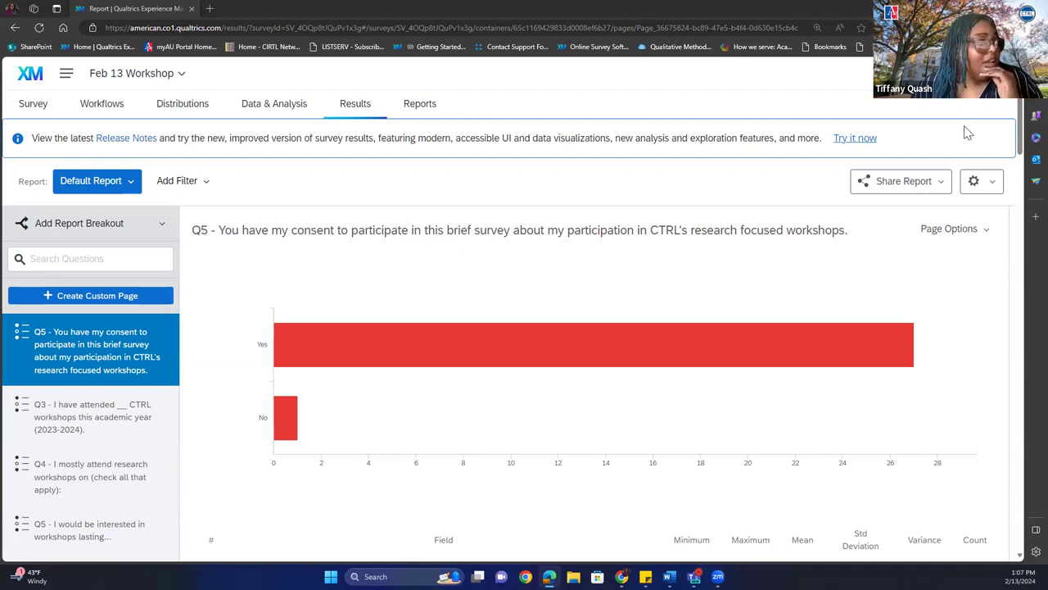
{"action": "left_click_drag", "start_coordinate": [1022, 150], "coordinate": [1024, 169]}
{"action": "mouse_move", "coordinate": [859, 208]}
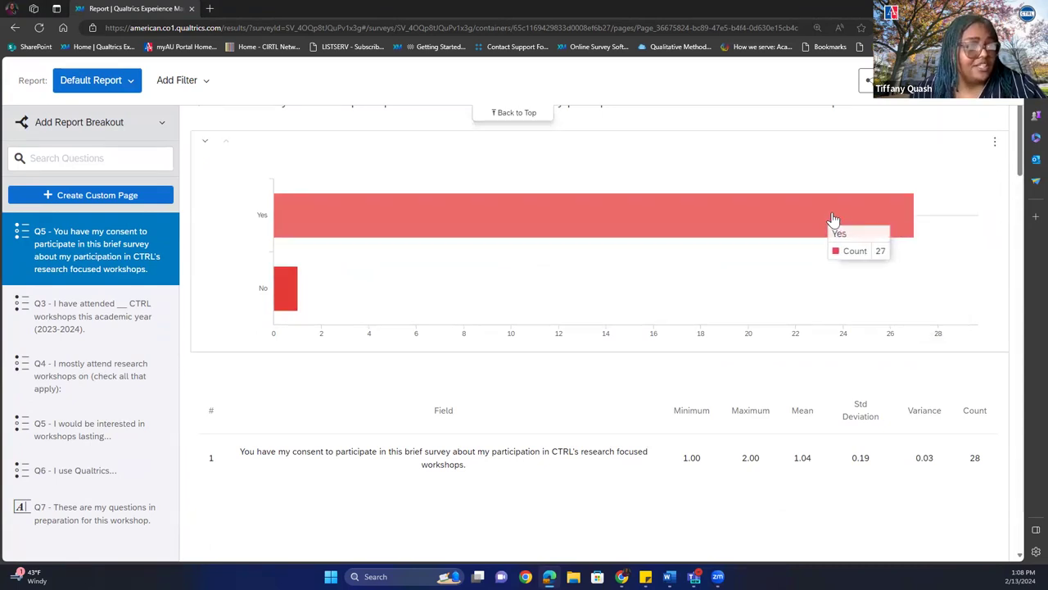
Cycle the Q5 consent visualization through simple table, bar and line chart, ending on a pie chart.
{"action": "left_click", "coordinate": [696, 204]}
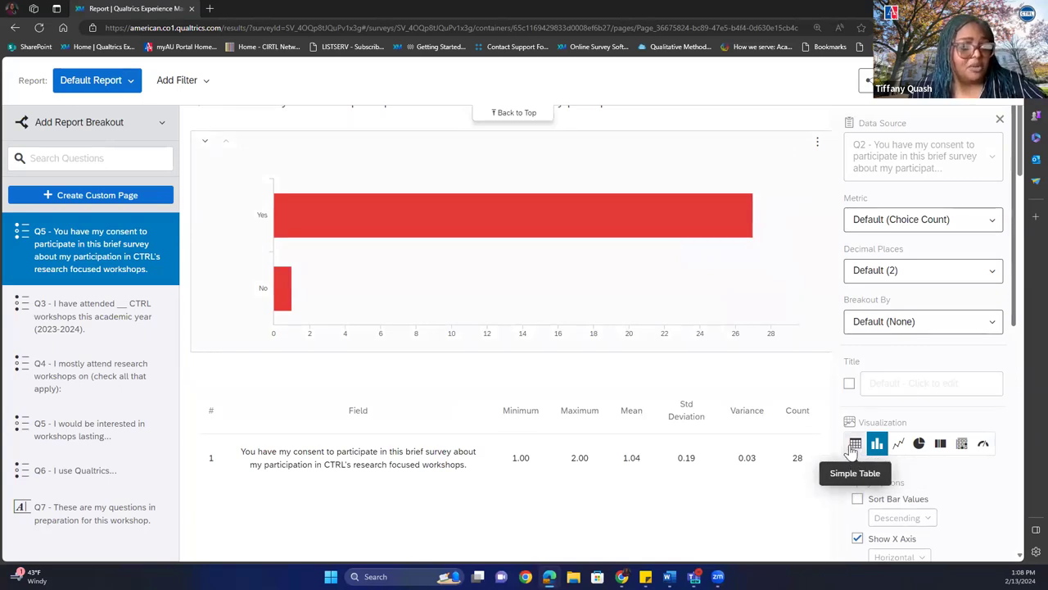
{"action": "left_click", "coordinate": [854, 447]}
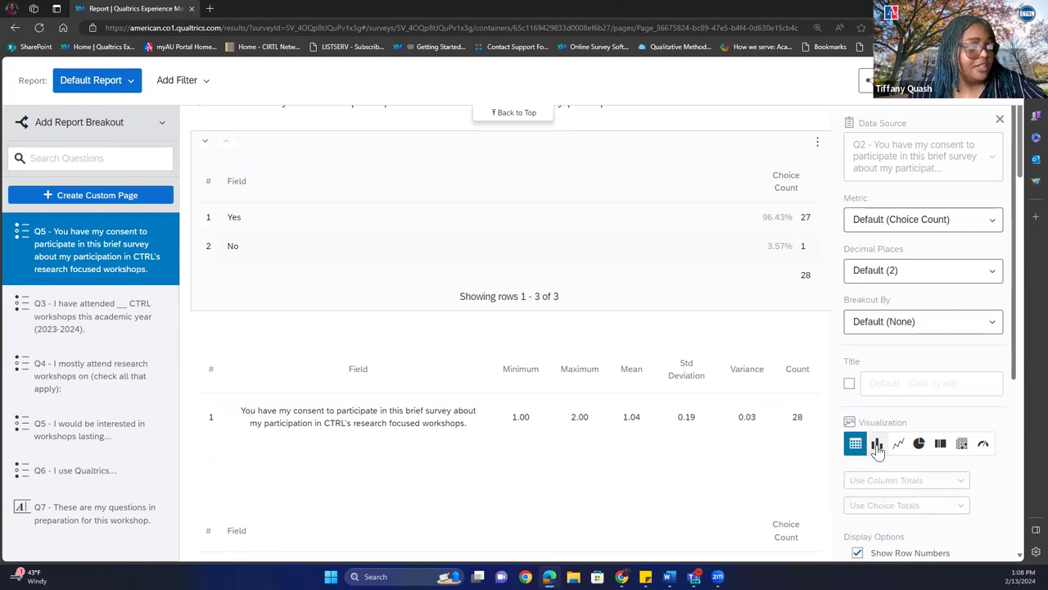
{"action": "left_click", "coordinate": [877, 447]}
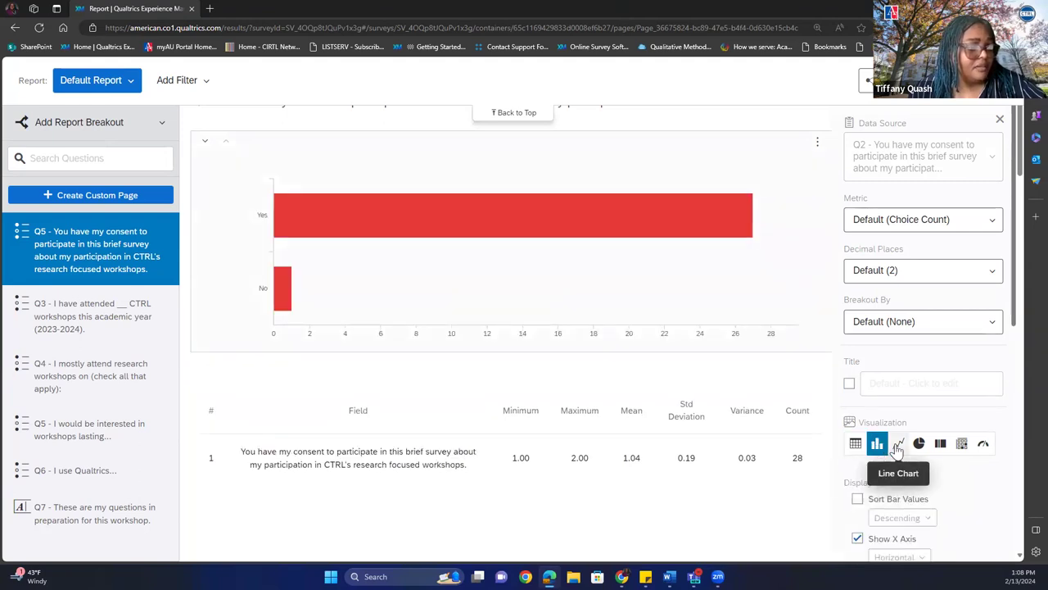
{"action": "left_click", "coordinate": [898, 446]}
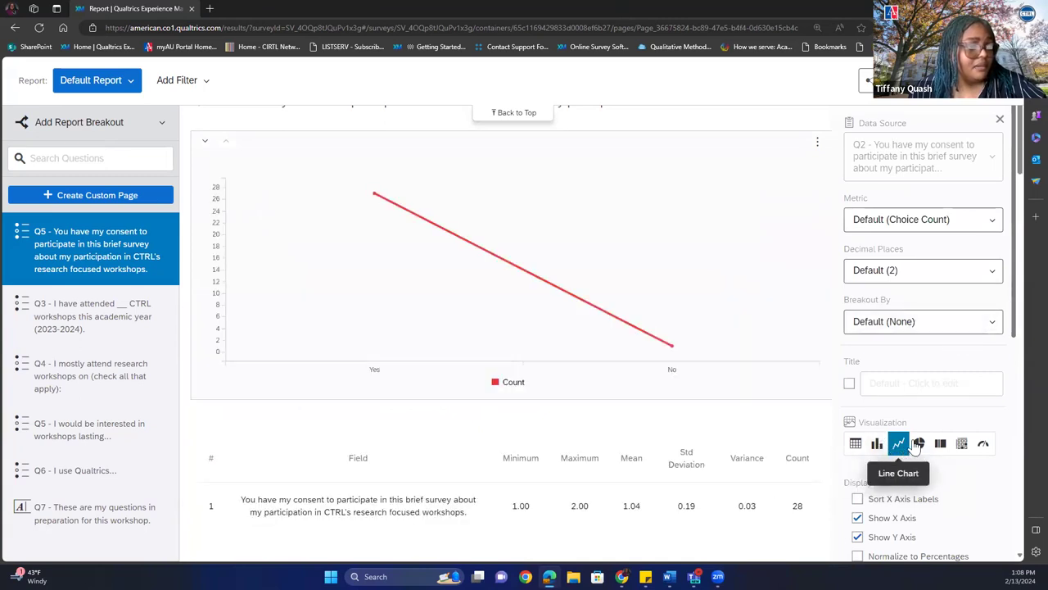
{"action": "left_click", "coordinate": [918, 443]}
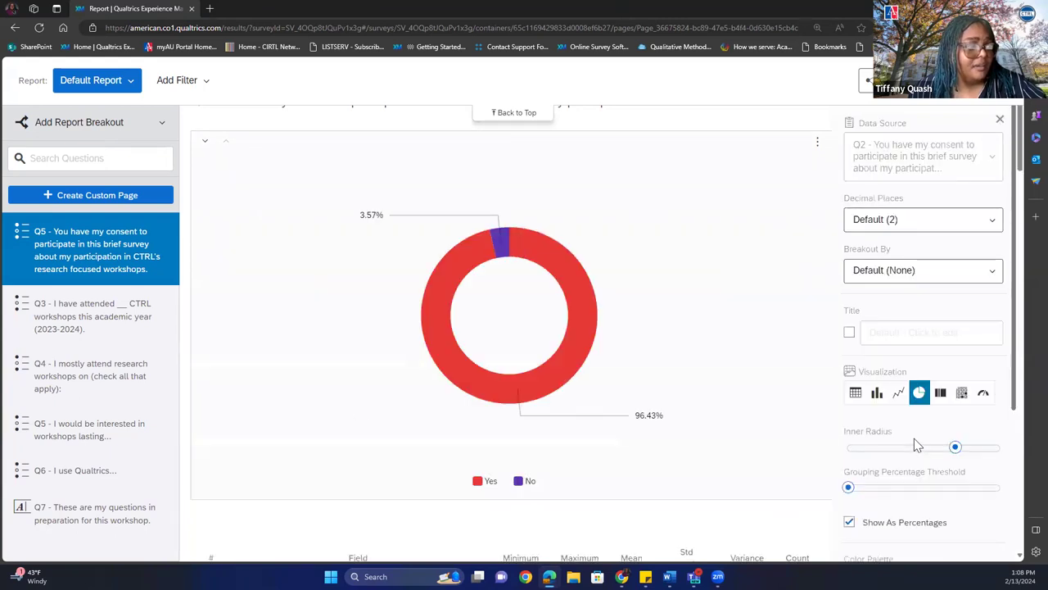
Change the Q5 visualization to breakdown bar, then statistics table, finishing as a gauge chart.
{"action": "left_click", "coordinate": [940, 394]}
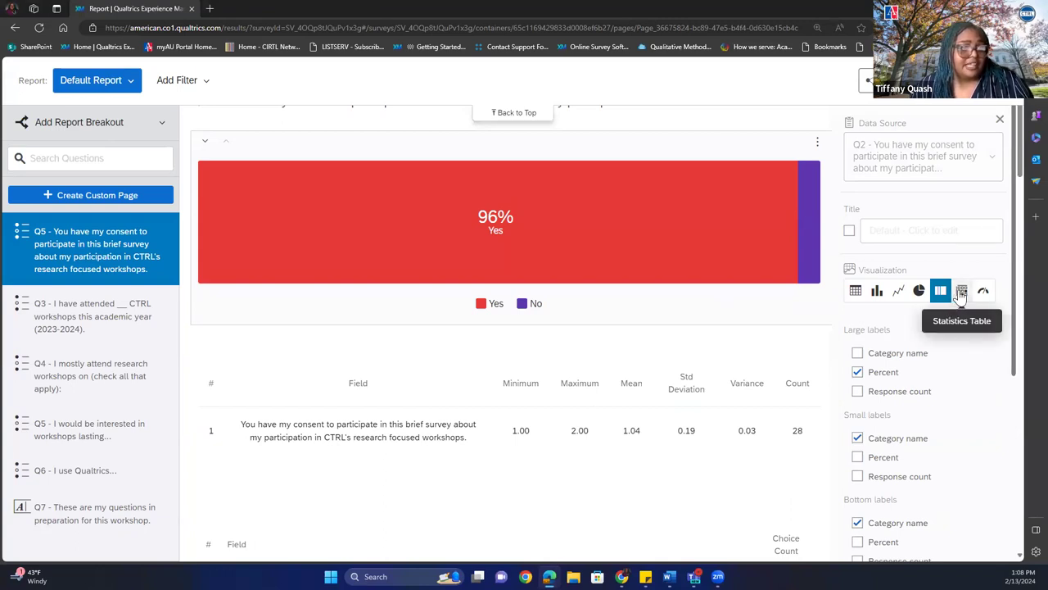
{"action": "left_click", "coordinate": [961, 291]}
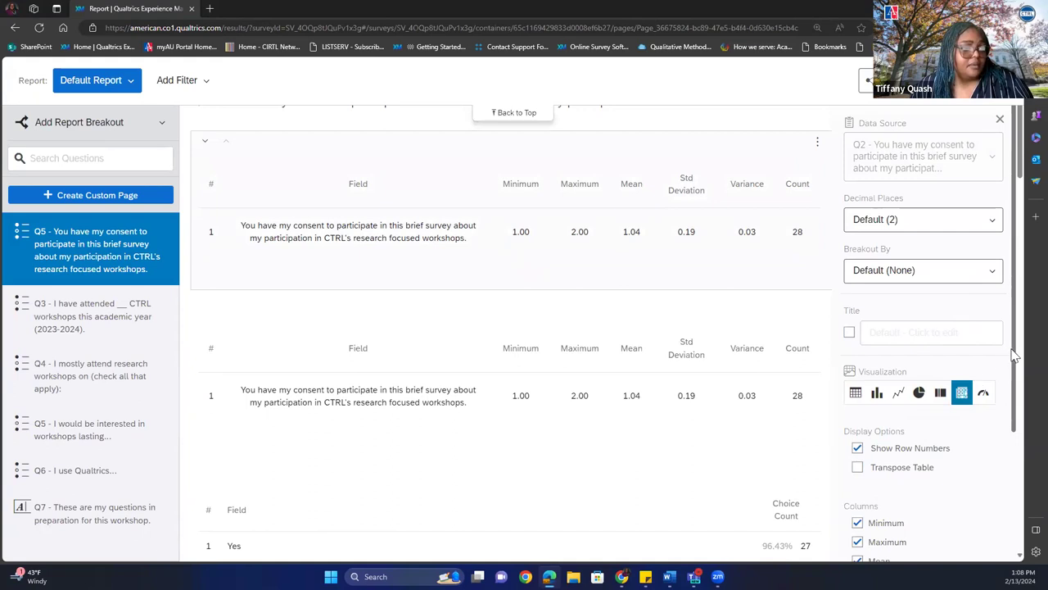
{"action": "left_click", "coordinate": [983, 396]}
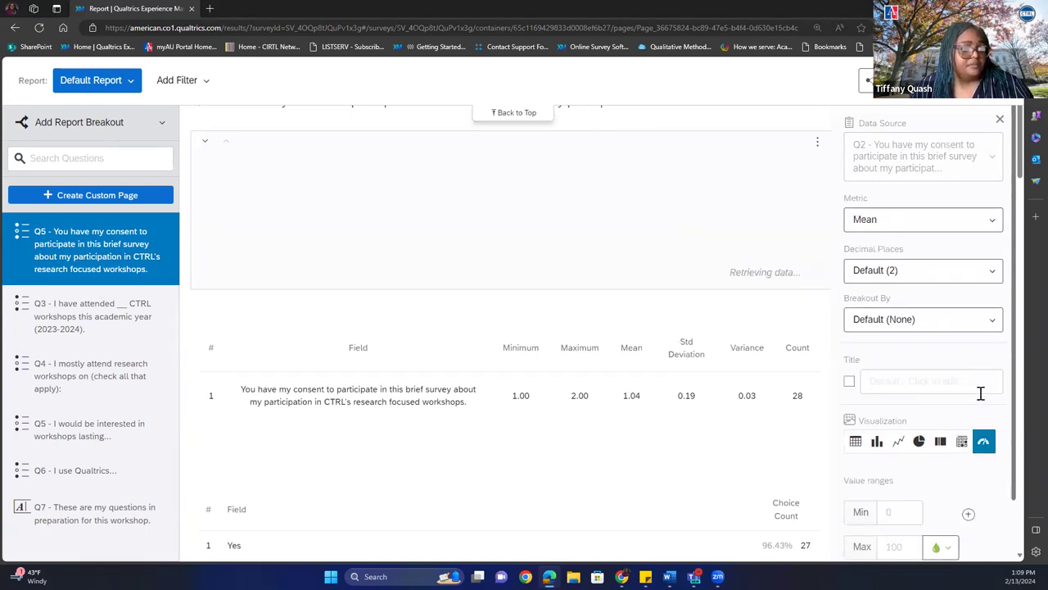
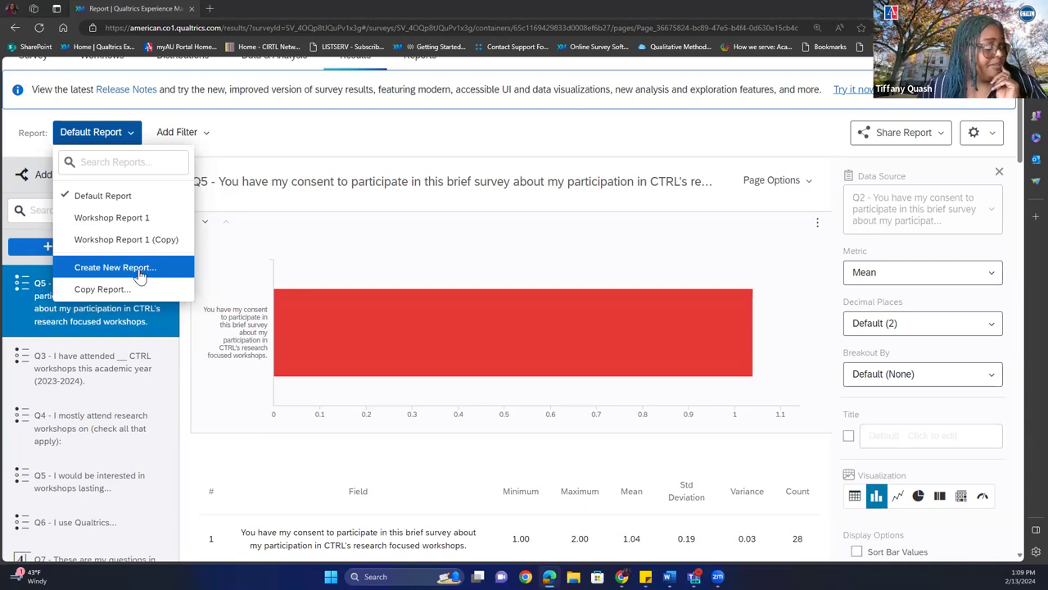
Create a new report named 'Workshop Report 2' from the Report dropdown.
{"action": "left_click", "coordinate": [139, 274]}
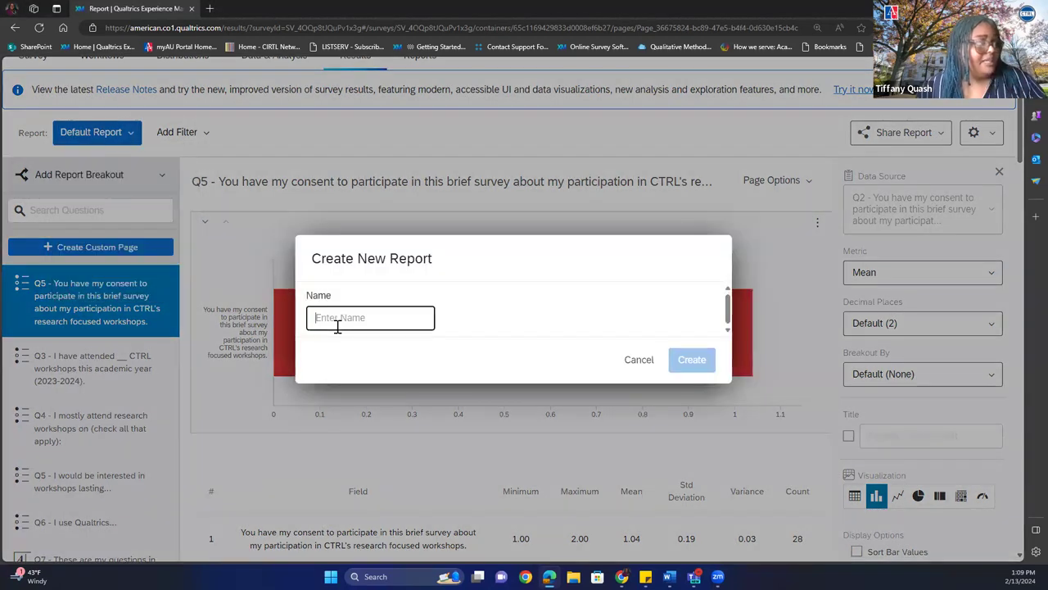
{"action": "type", "text": "Work"}
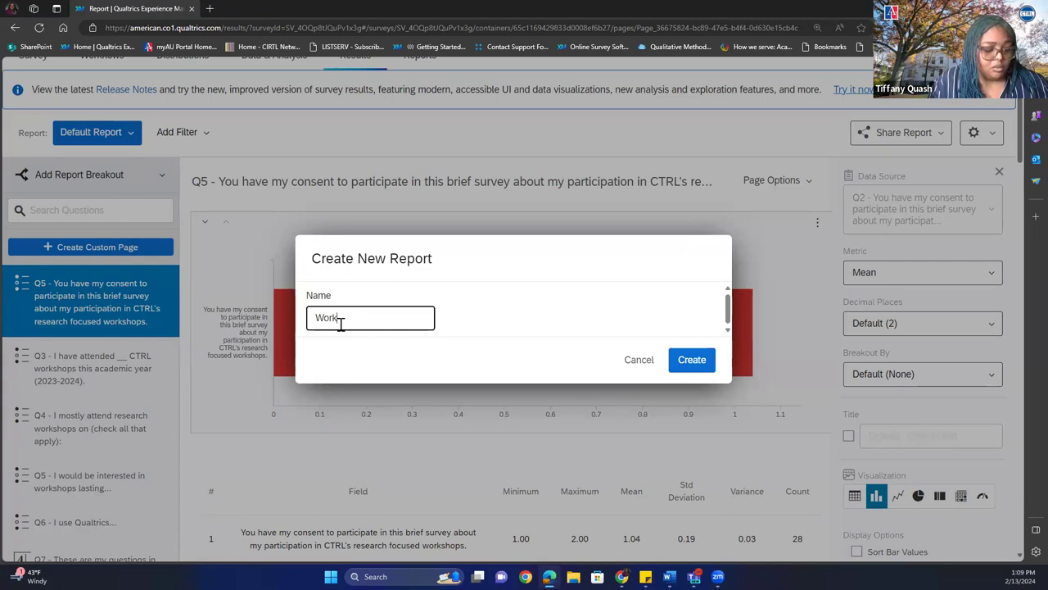
{"action": "type", "text": "shop Report 2"}
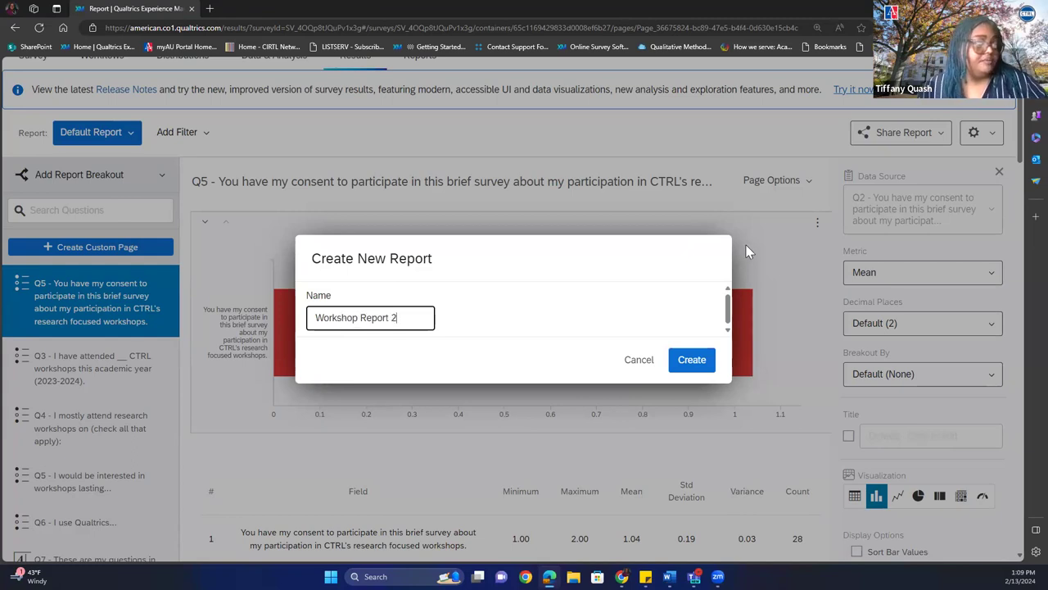
{"action": "left_click", "coordinate": [699, 362]}
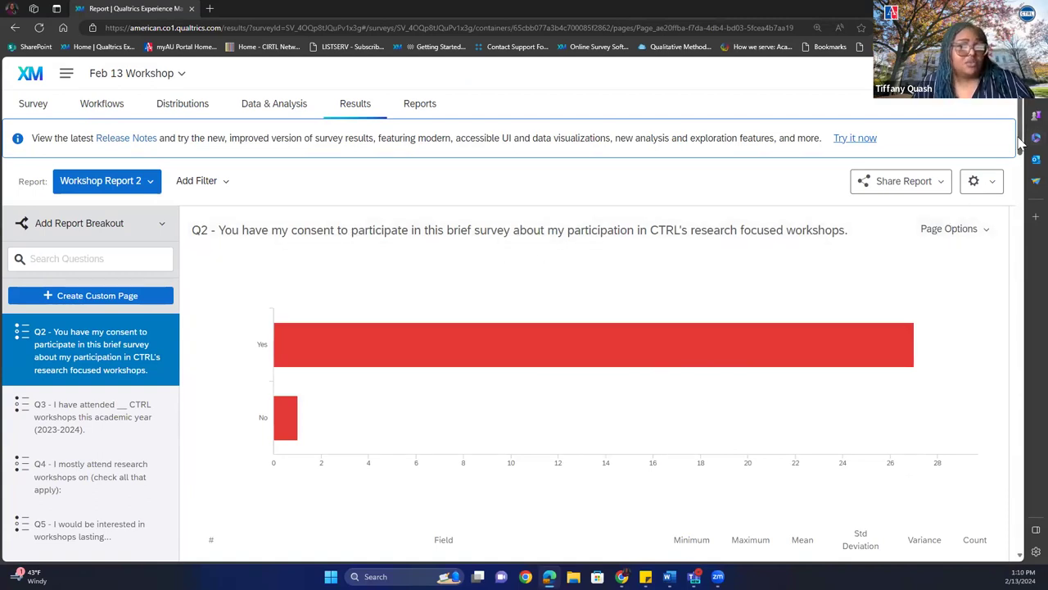
Use Page Options > Move to Bottom on the Q2 consent page so Q3 leads the report.
{"action": "left_click_drag", "start_coordinate": [1022, 145], "coordinate": [1022, 149]}
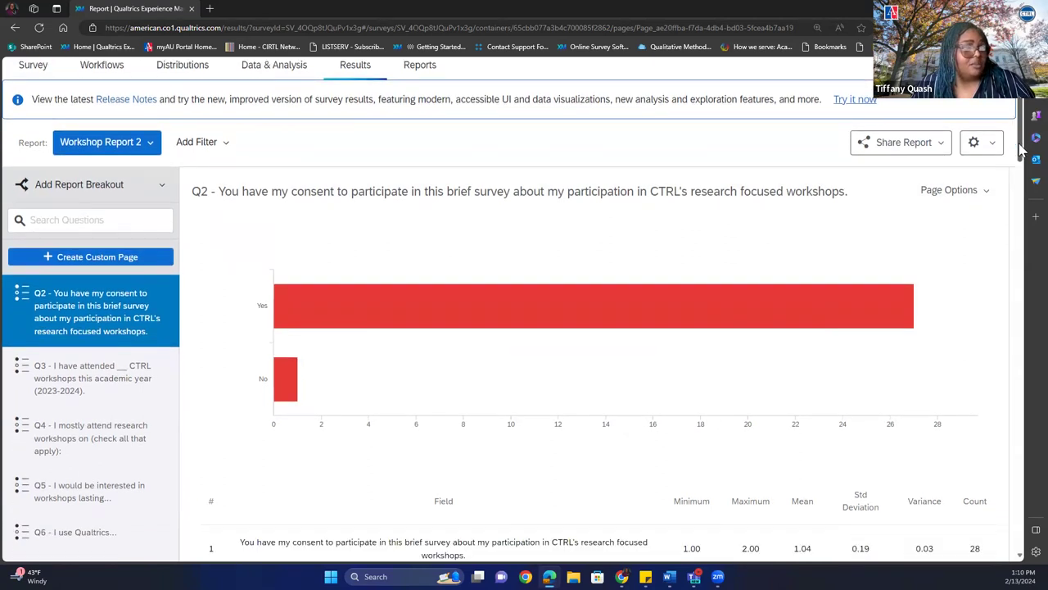
{"action": "left_click", "coordinate": [976, 198]}
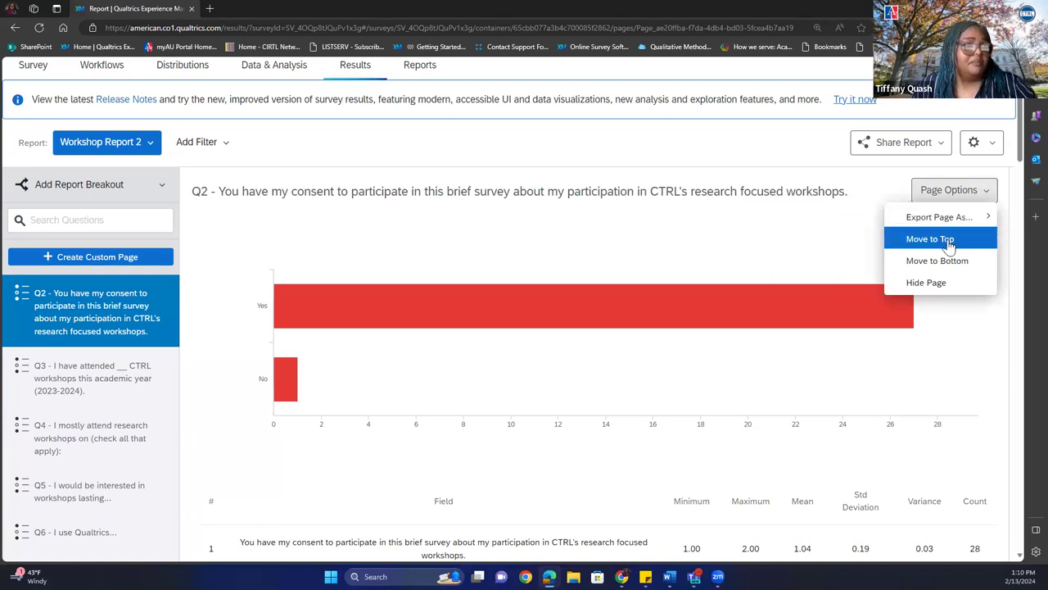
{"action": "mouse_move", "coordinate": [942, 216]}
{"action": "scroll", "coordinate": [1013, 217], "scroll_direction": "down", "scroll_amount": 3}
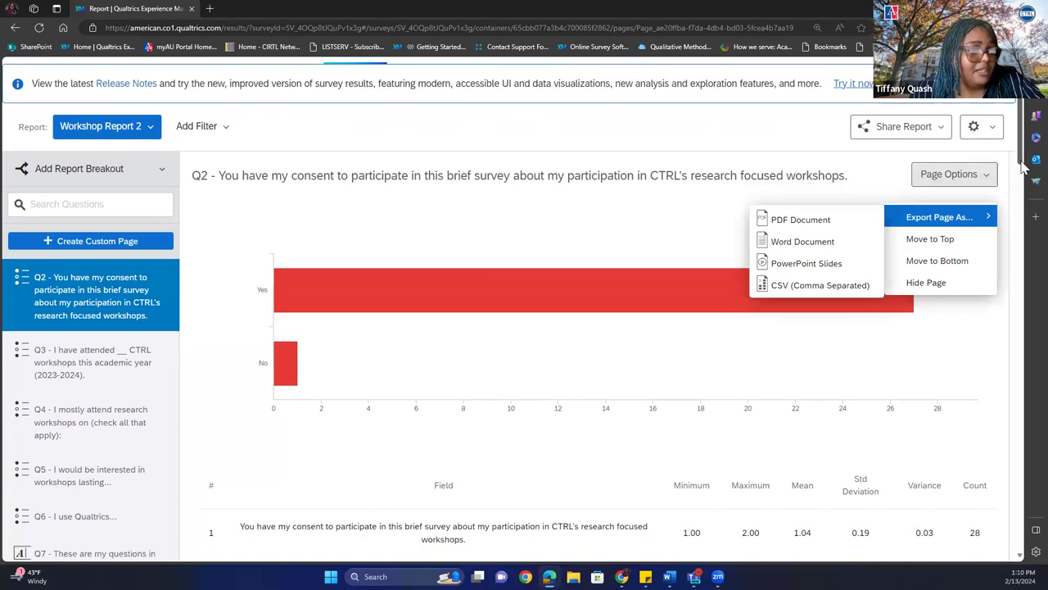
{"action": "scroll", "coordinate": [1012, 219], "scroll_direction": "down", "scroll_amount": 3}
{"action": "scroll", "coordinate": [1005, 221], "scroll_direction": "up", "scroll_amount": 3}
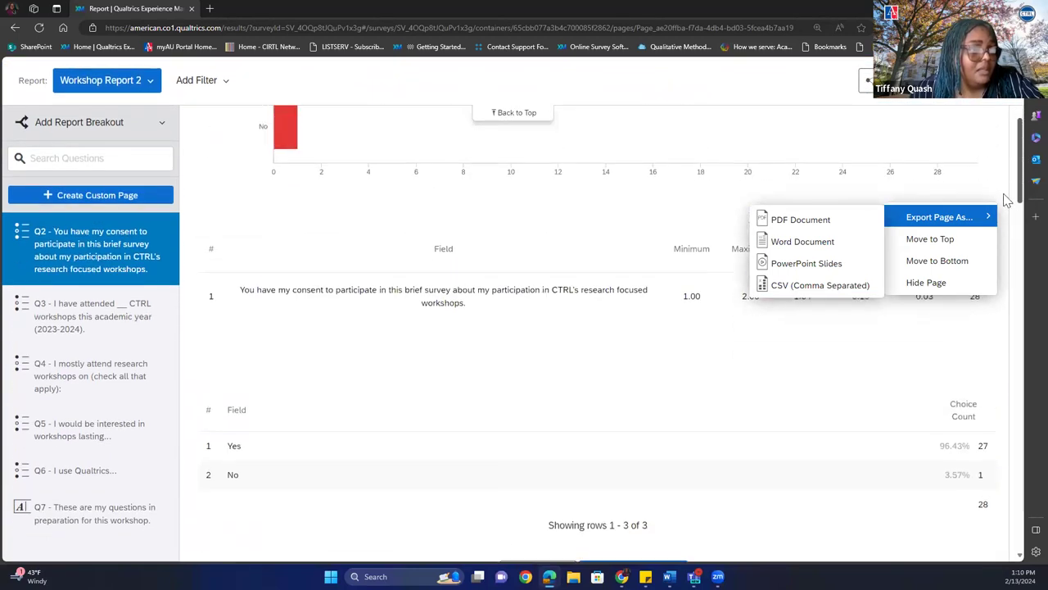
{"action": "left_click_drag", "start_coordinate": [1020, 175], "coordinate": [1020, 144]}
{"action": "left_click", "coordinate": [952, 185]}
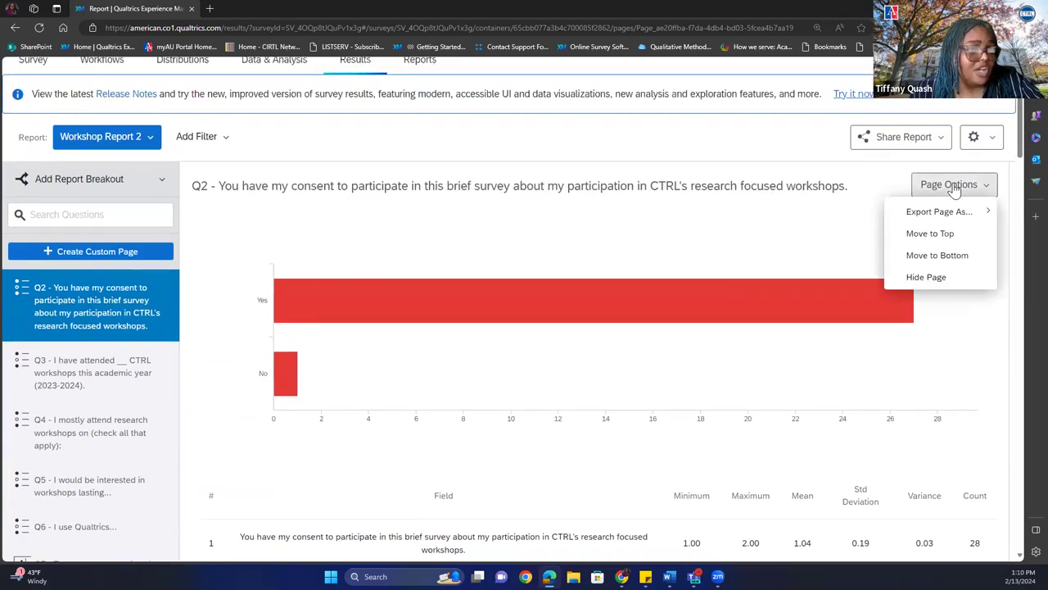
{"action": "left_click", "coordinate": [934, 257]}
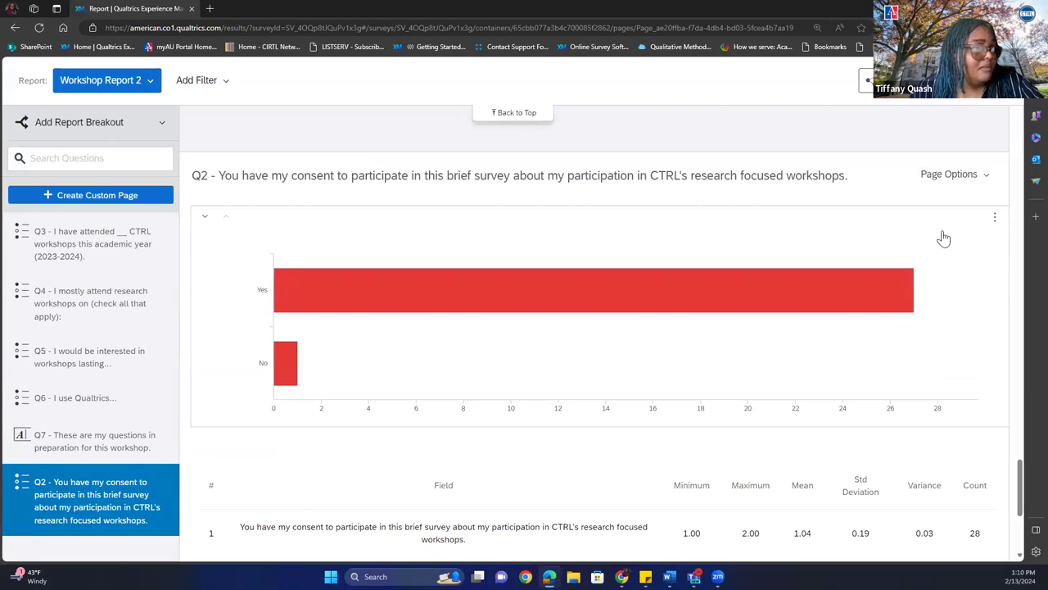
{"action": "left_click_drag", "start_coordinate": [1021, 483], "coordinate": [1019, 122]}
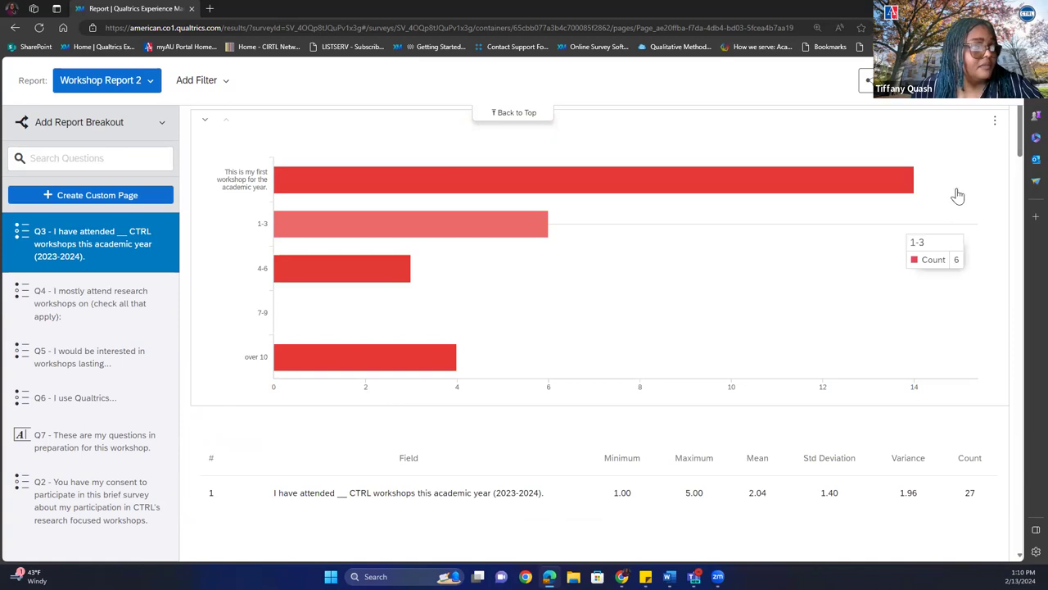
{"action": "scroll", "coordinate": [960, 192], "scroll_direction": "up", "scroll_amount": 3}
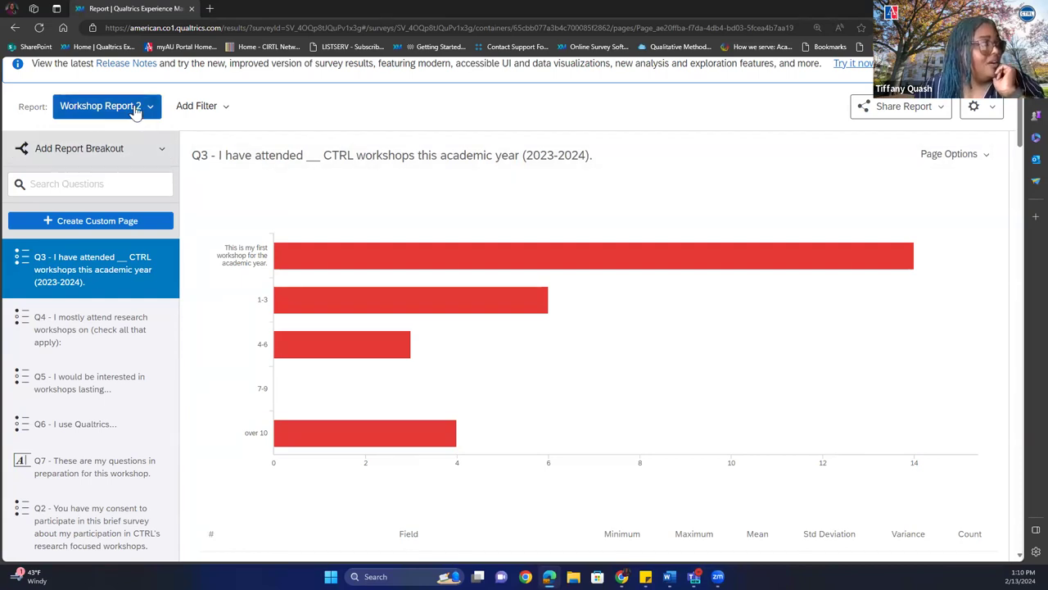
Start copying Workshop Report 2, then cancel the copy.
{"action": "left_click", "coordinate": [135, 110]}
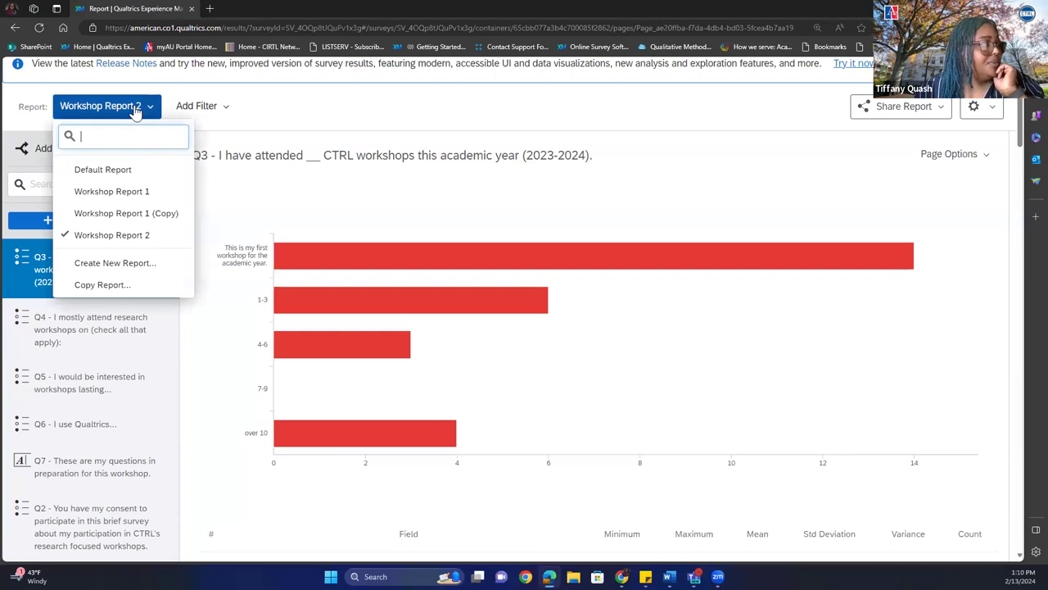
{"action": "left_click", "coordinate": [121, 293]}
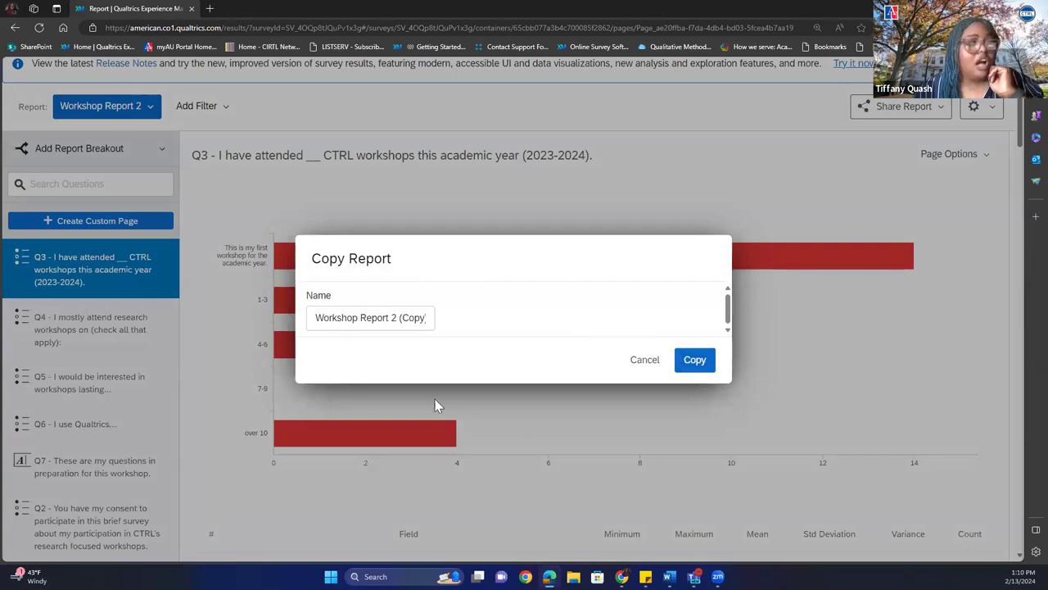
{"action": "left_click", "coordinate": [647, 364]}
Switch to Workshop Report 1 and show its whole-report export formats.
{"action": "left_click", "coordinate": [86, 111]}
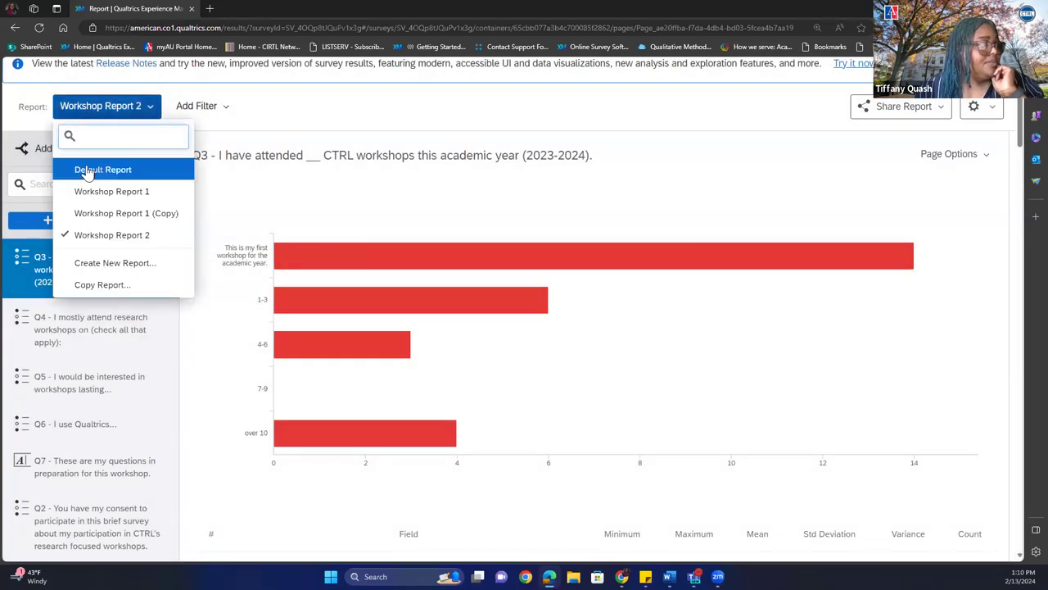
{"action": "left_click", "coordinate": [89, 193]}
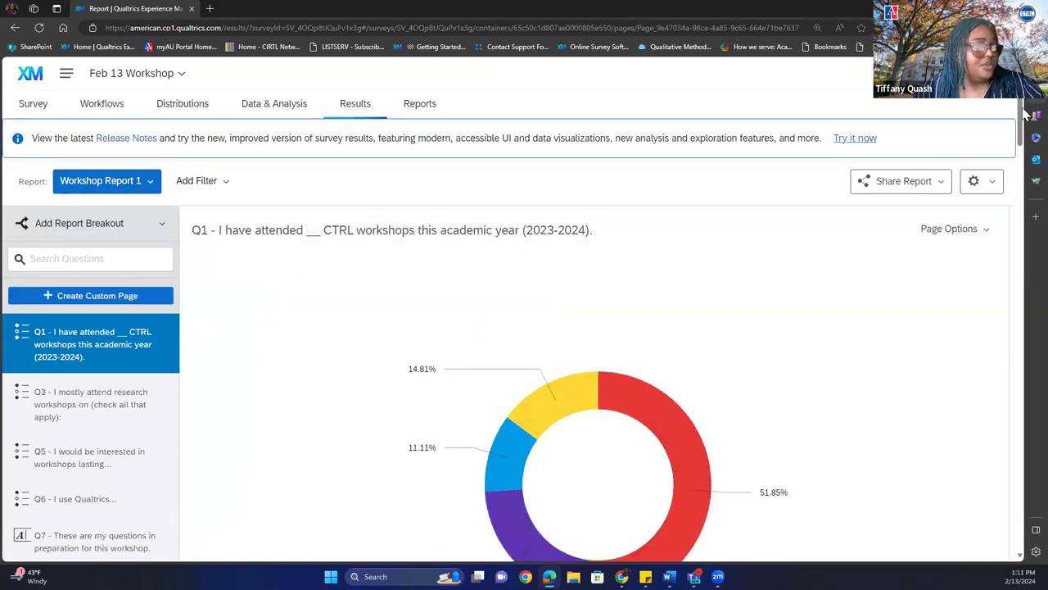
{"action": "left_click_drag", "start_coordinate": [1021, 114], "coordinate": [1003, 145]}
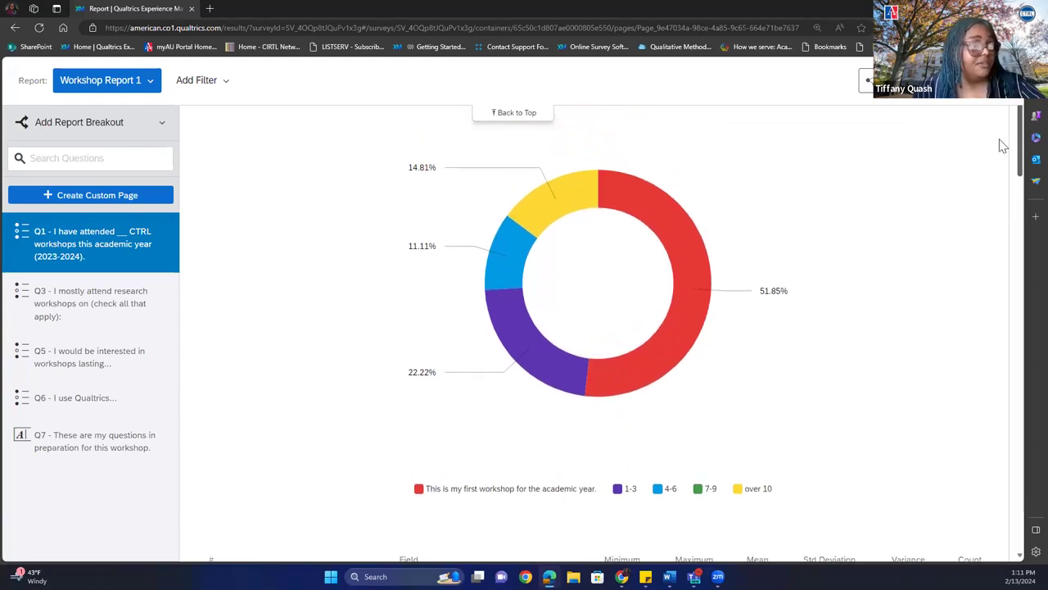
{"action": "left_click_drag", "start_coordinate": [1004, 146], "coordinate": [1020, 129]}
{"action": "left_click", "coordinate": [958, 164]}
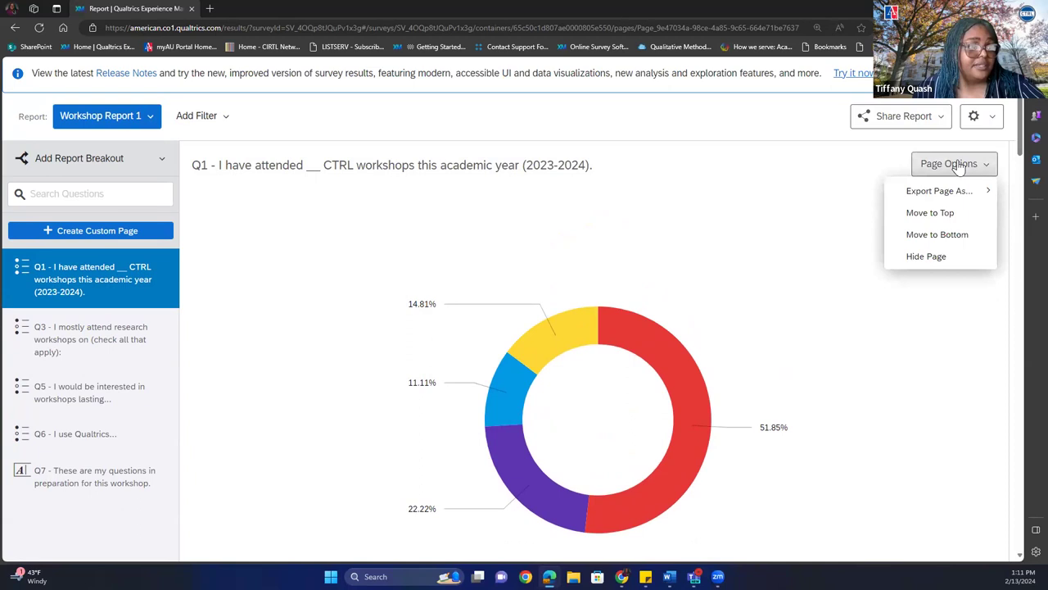
{"action": "left_click", "coordinate": [894, 116]}
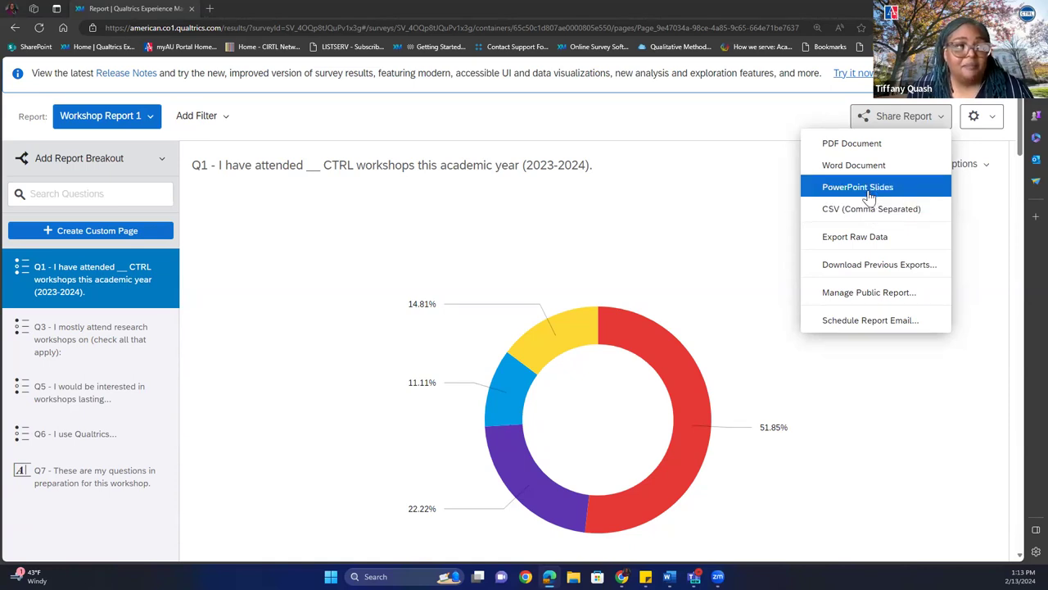
Export only the Q7 page as CSV, excluding the Q1, Q3, Q5 and Q6 pages.
{"action": "left_click", "coordinate": [871, 208]}
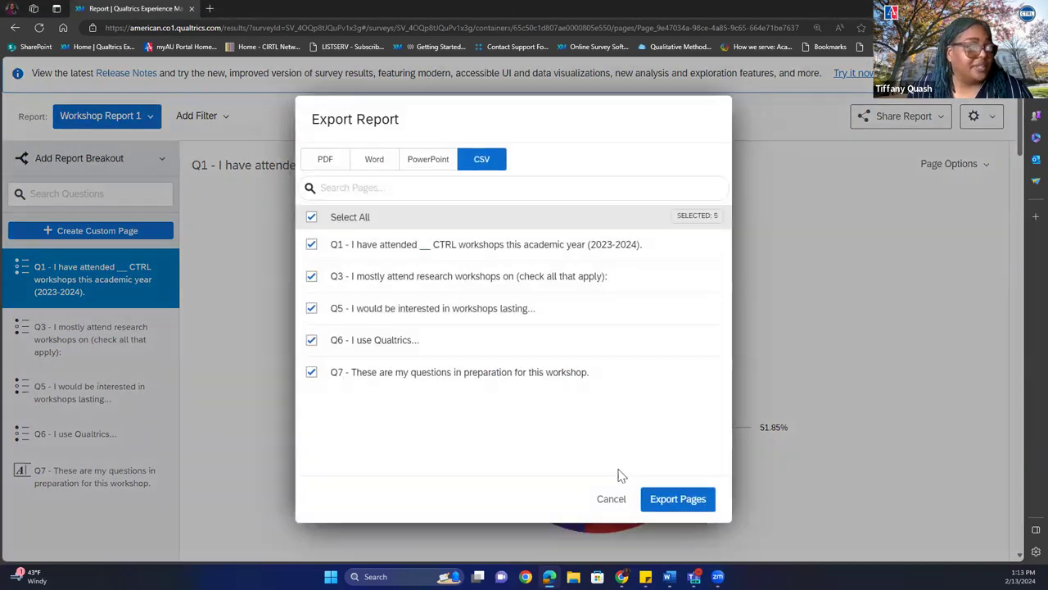
{"action": "left_click", "coordinate": [312, 340]}
{"action": "left_click", "coordinate": [311, 308]}
{"action": "left_click", "coordinate": [311, 276]}
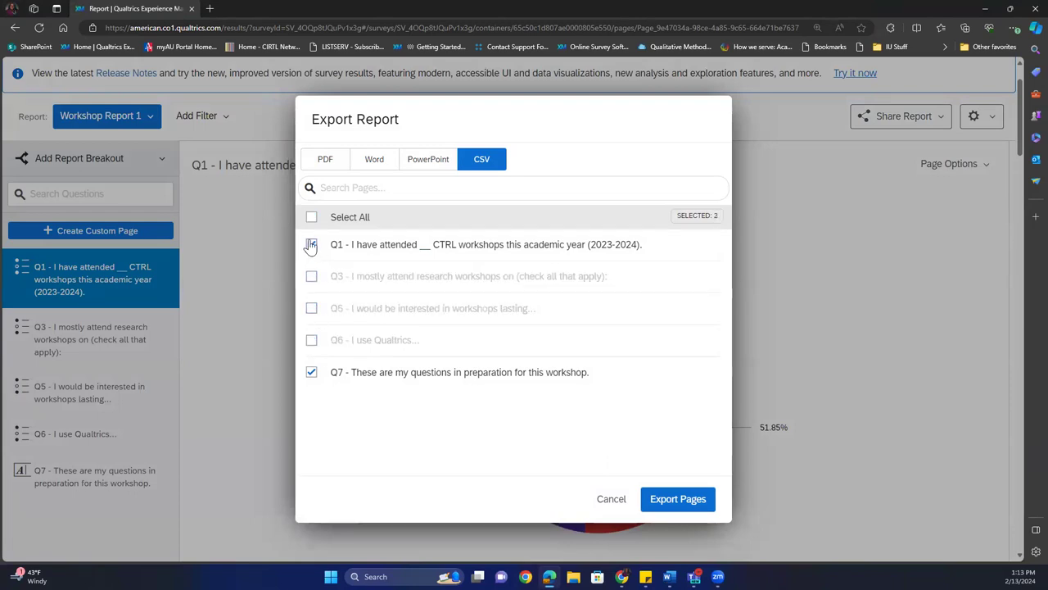
{"action": "left_click", "coordinate": [311, 245]}
{"action": "left_click", "coordinate": [673, 500]}
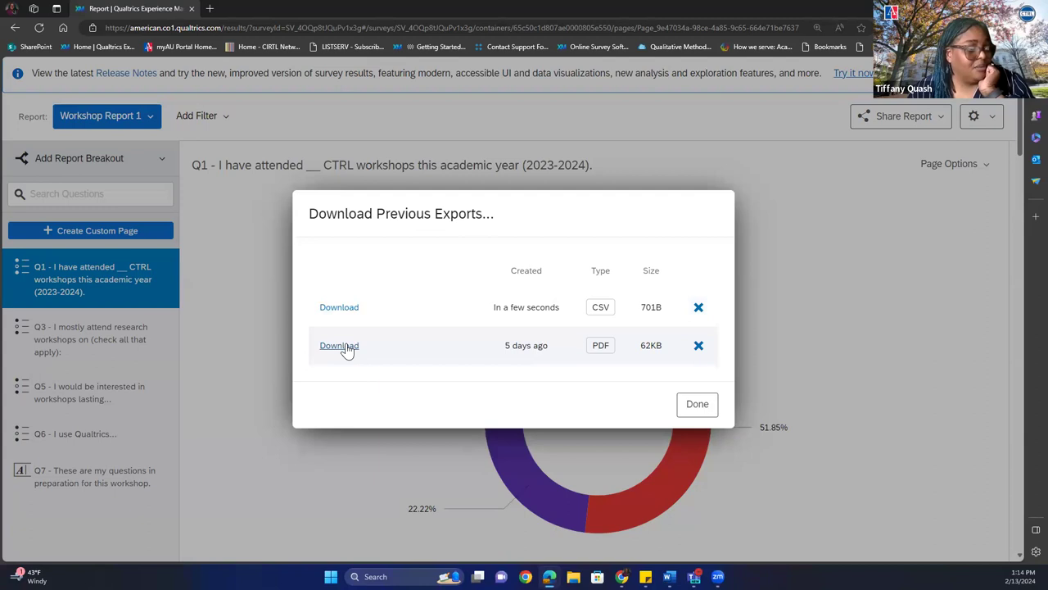
Download Workshop Report 1.csv and open it in Excel.
{"action": "left_click", "coordinate": [337, 310]}
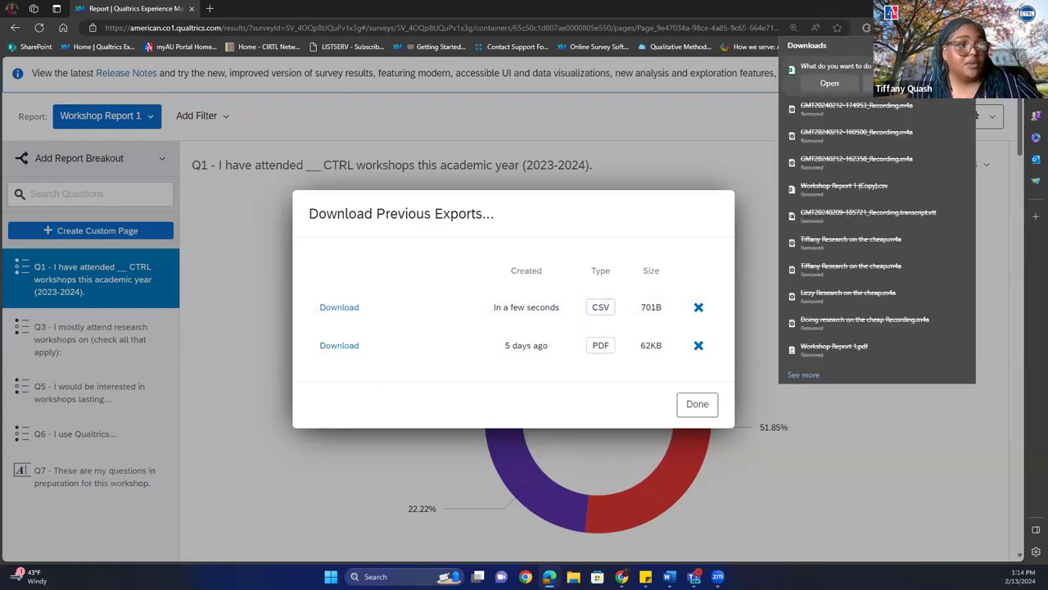
{"action": "left_click", "coordinate": [829, 83]}
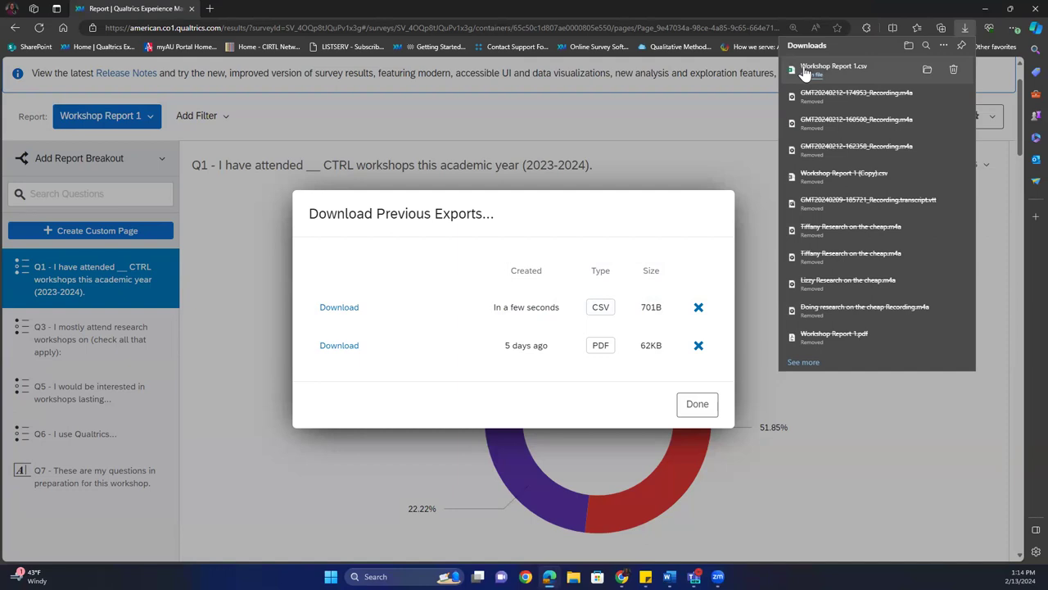
{"action": "left_click", "coordinate": [816, 76]}
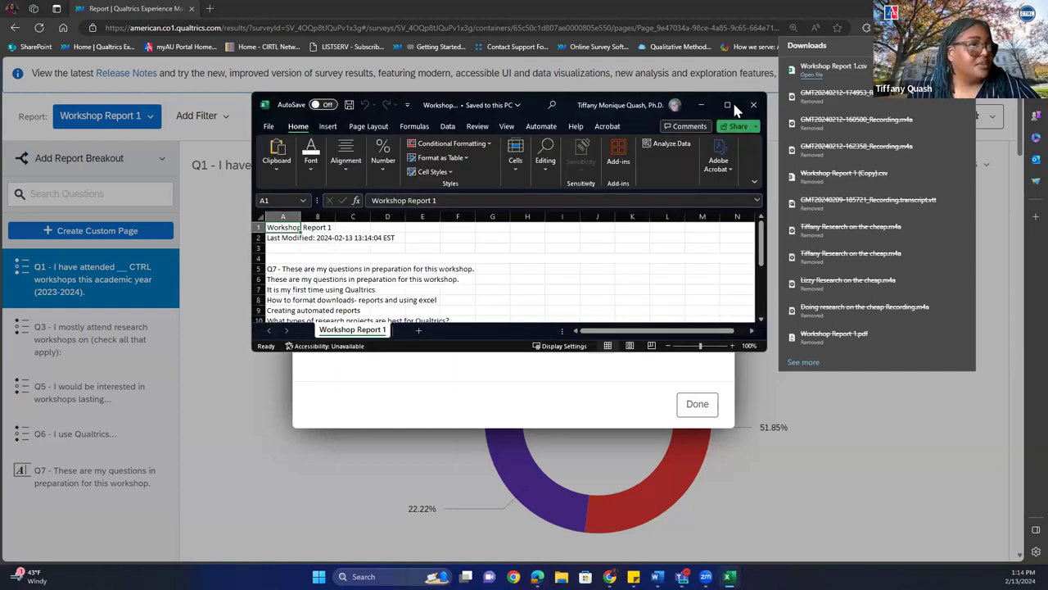
Maximize, then close the Excel window and click Done in Download Previous Exports.
{"action": "left_click", "coordinate": [727, 105]}
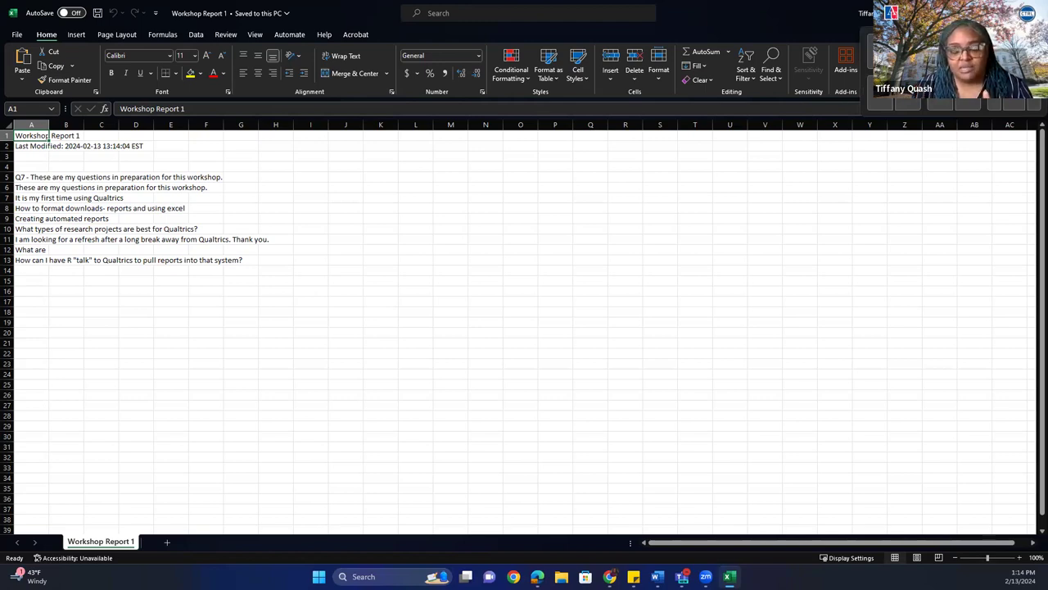
{"action": "mouse_move", "coordinate": [1012, 18]}
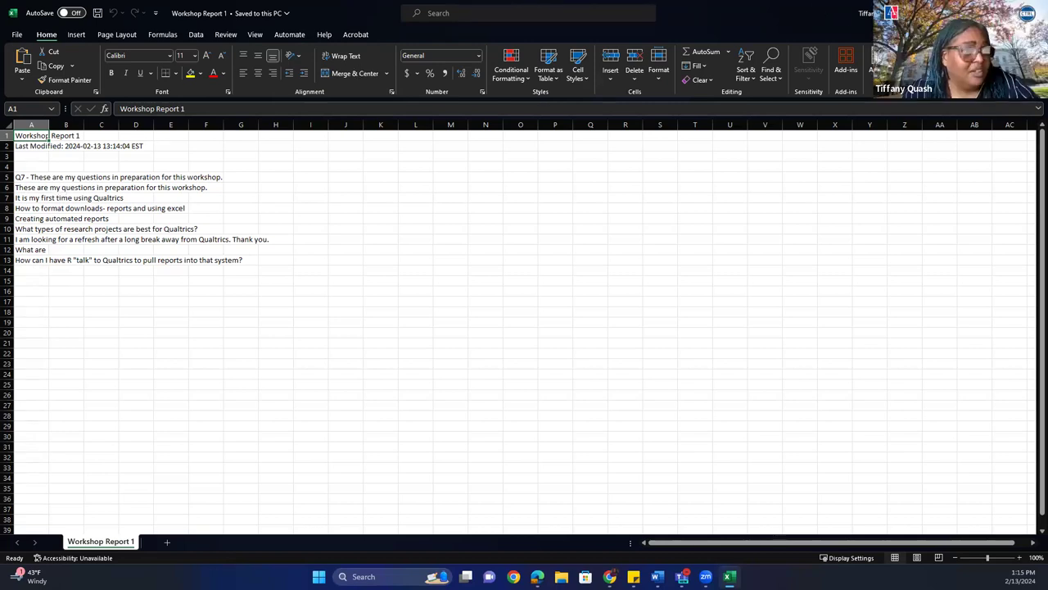
{"action": "left_click", "coordinate": [1032, 13]}
{"action": "left_click", "coordinate": [697, 404]}
Export only the Q7 page as a Word document, excluding Q1, Q3, Q5 and Q6.
{"action": "left_click", "coordinate": [901, 123]}
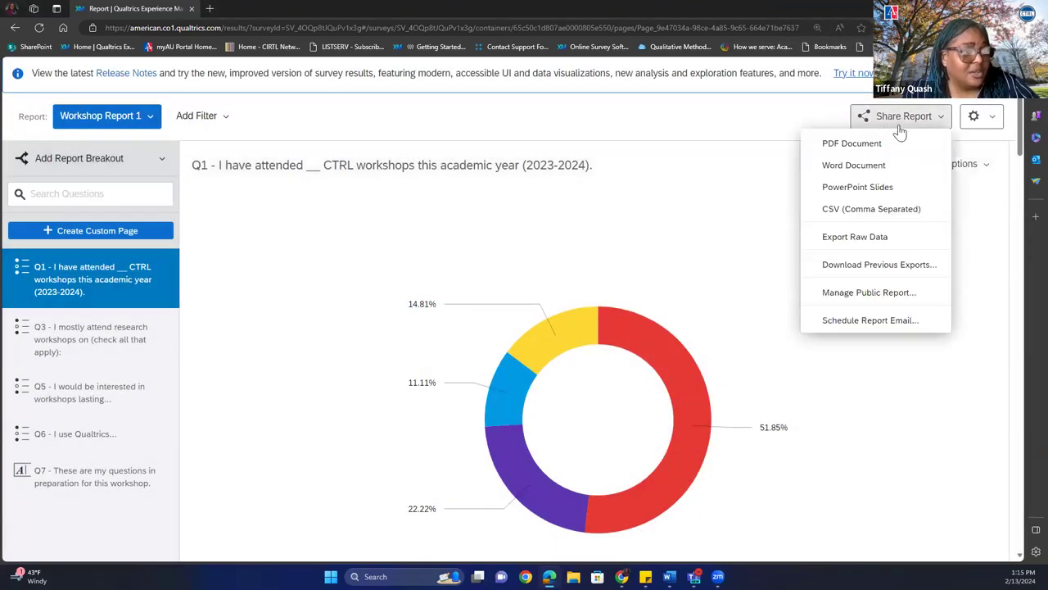
{"action": "left_click", "coordinate": [854, 165]}
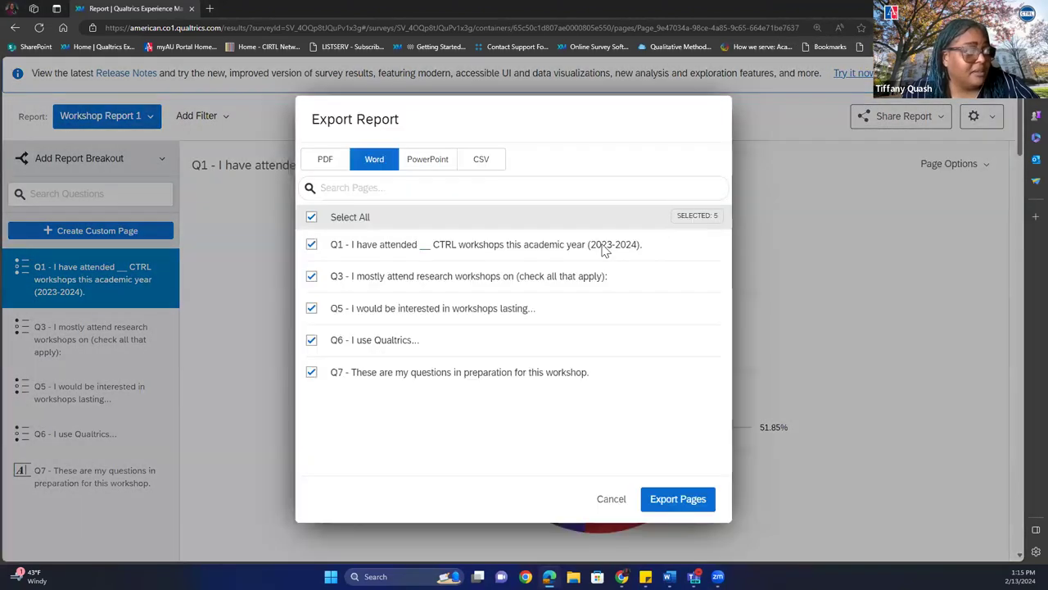
{"action": "left_click", "coordinate": [312, 337]}
{"action": "left_click", "coordinate": [311, 308]}
{"action": "left_click", "coordinate": [311, 276]}
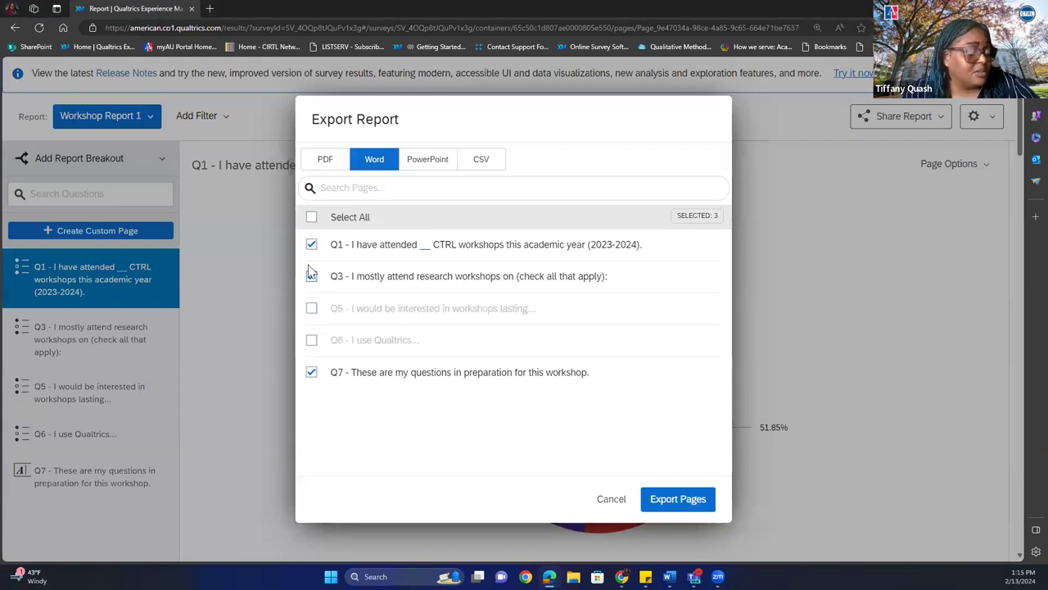
{"action": "left_click", "coordinate": [311, 244]}
{"action": "left_click", "coordinate": [664, 498]}
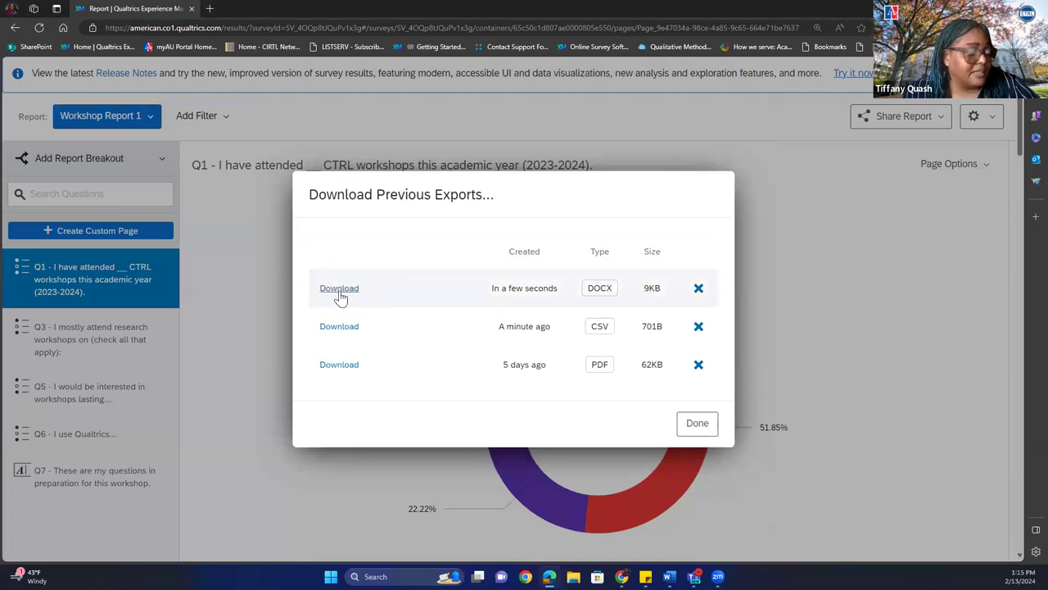
Download the DOCX export, open it in Word and maximize the window.
{"action": "left_click", "coordinate": [339, 288]}
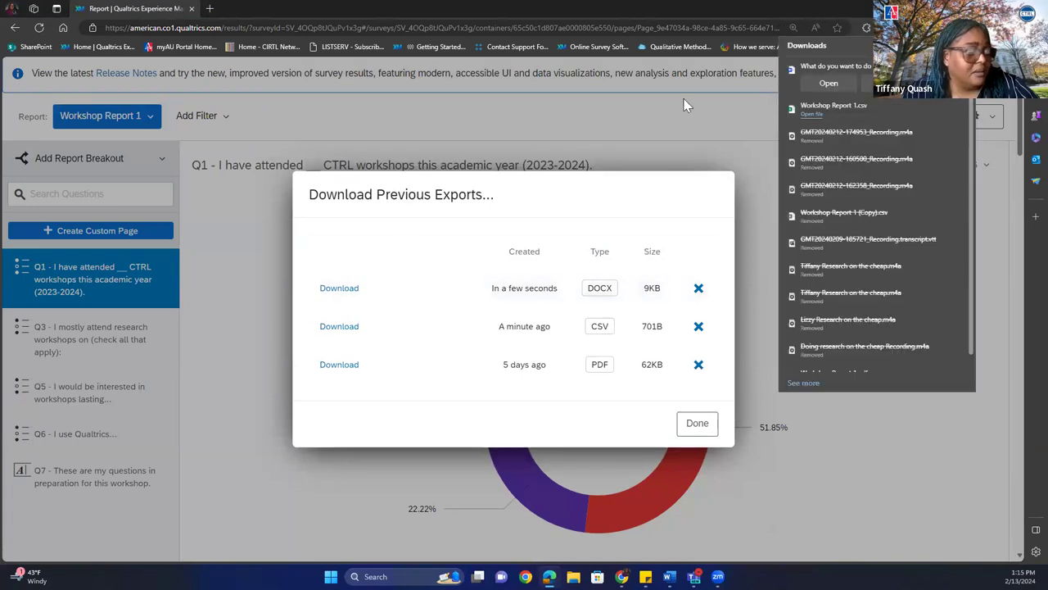
{"action": "left_click", "coordinate": [826, 83]}
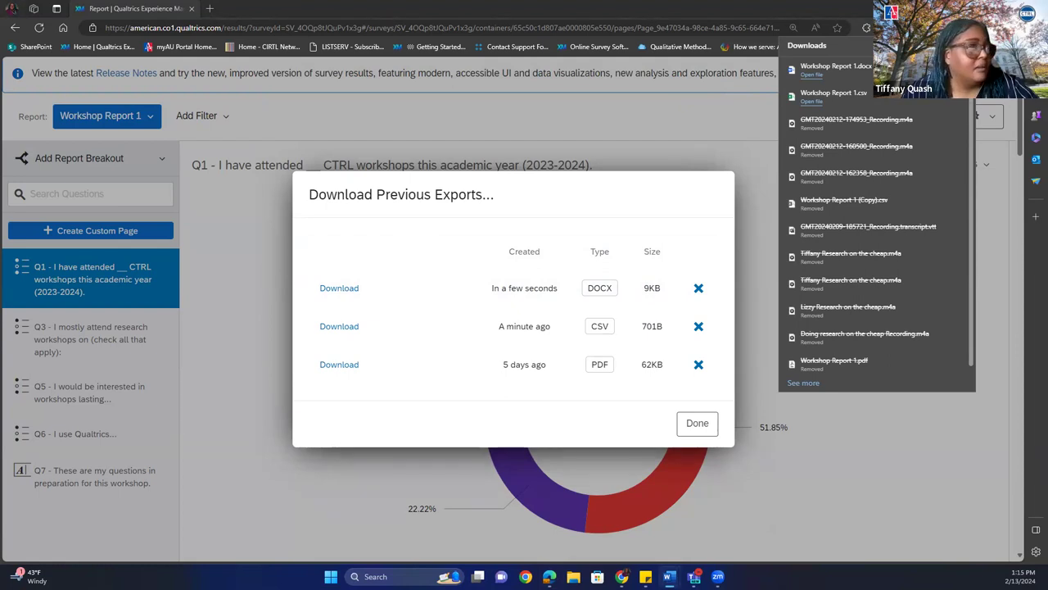
{"action": "left_click", "coordinate": [571, 119]}
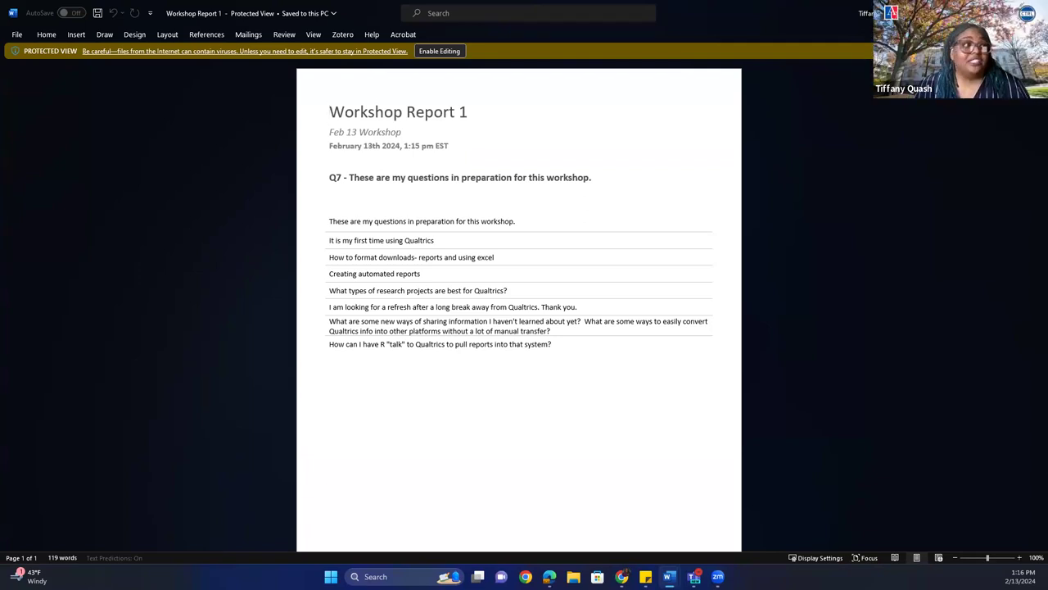
Close the Word document with Alt+F4 to return to the previous exports list.
{"action": "key", "text": "alt+F4"}
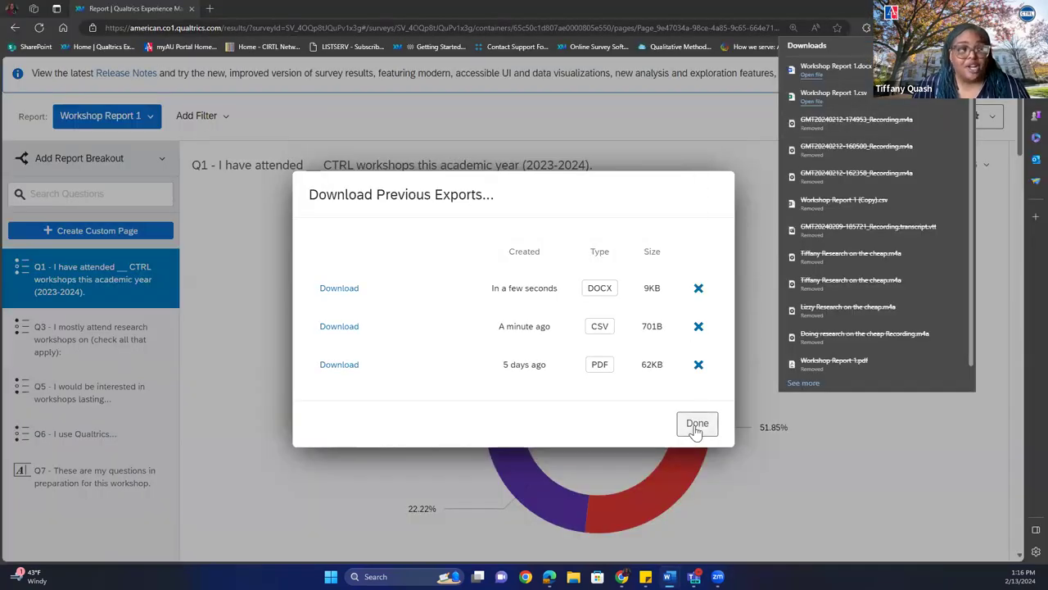
Click Done in Download Previous Exports, leaving the DOCX, CSV and PDF exports listed.
{"action": "left_click", "coordinate": [696, 423]}
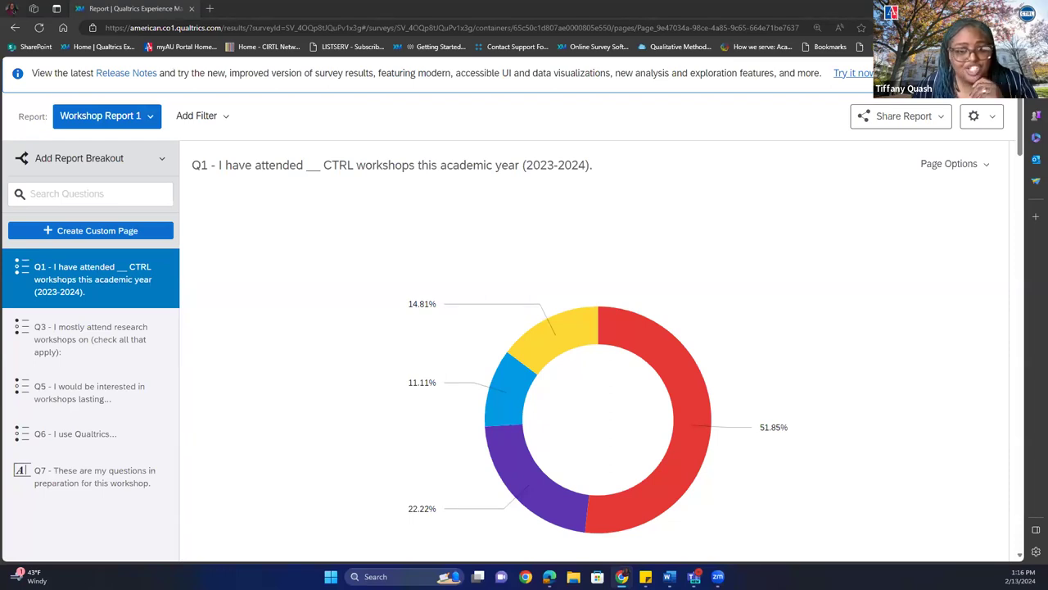
Add a Q4 selected-choice filter set to Excludes all with operand 1 - NVivo.
{"action": "left_click", "coordinate": [204, 120]}
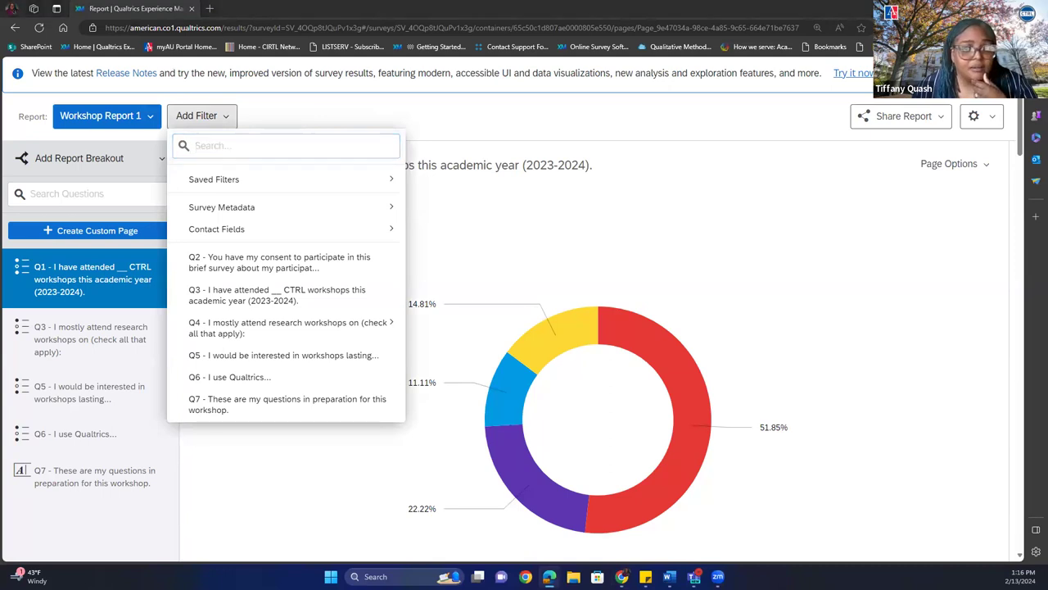
{"action": "mouse_move", "coordinate": [234, 335]}
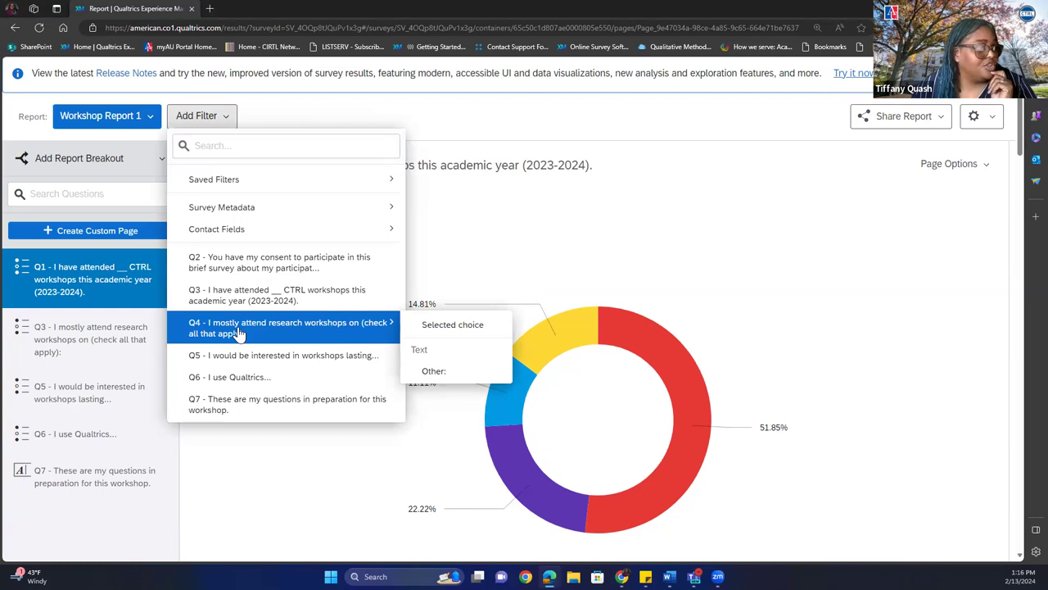
{"action": "left_click", "coordinate": [480, 325]}
{"action": "left_click", "coordinate": [510, 118]}
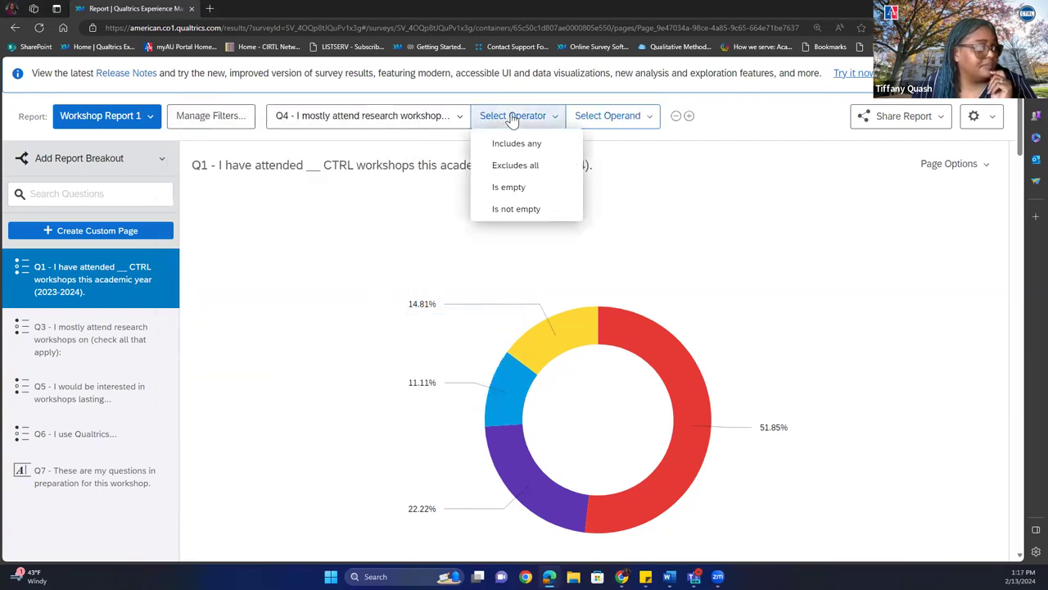
{"action": "left_click", "coordinate": [512, 168]}
{"action": "left_click", "coordinate": [582, 117]}
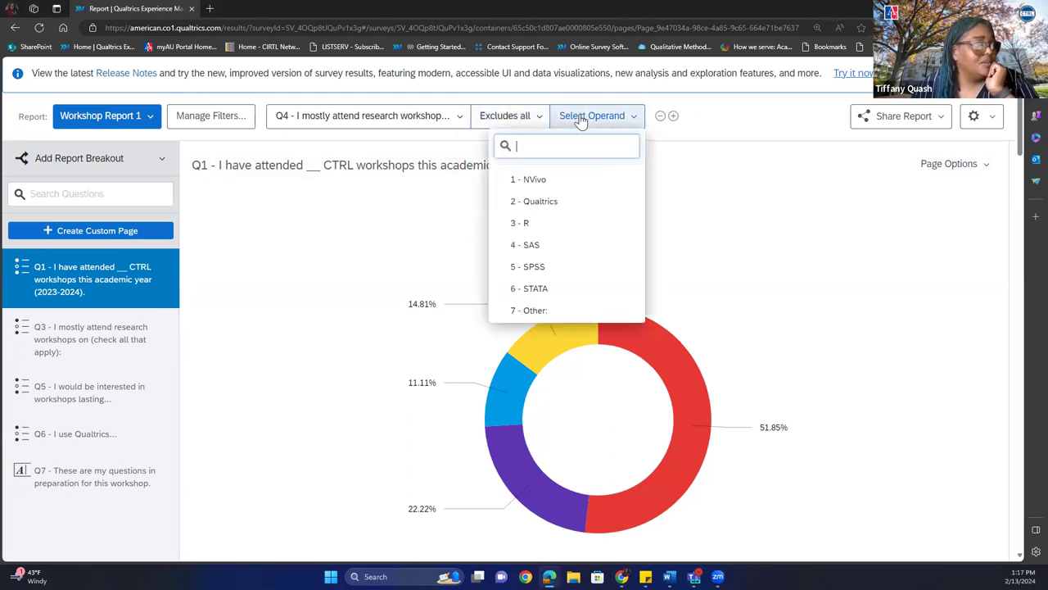
{"action": "left_click", "coordinate": [560, 179]}
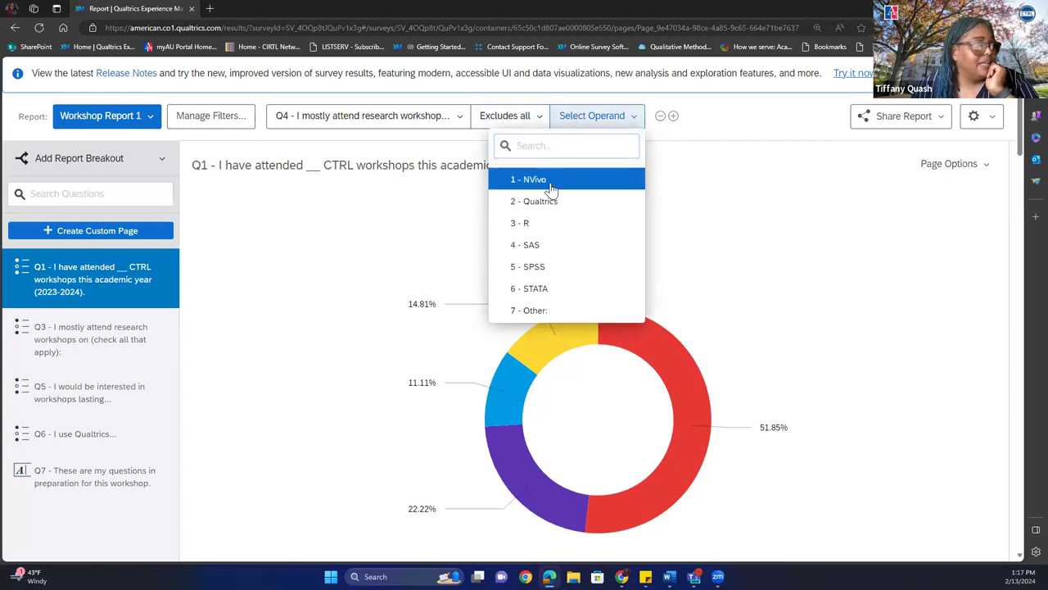
{"action": "left_click", "coordinate": [750, 130]}
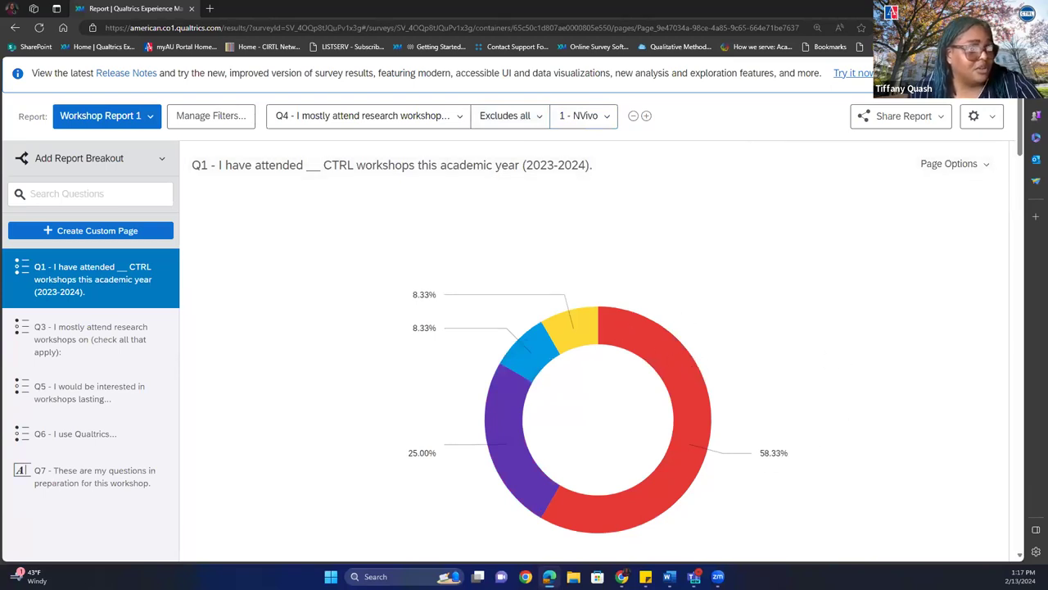
{"action": "left_click_drag", "start_coordinate": [1021, 133], "coordinate": [1021, 135]}
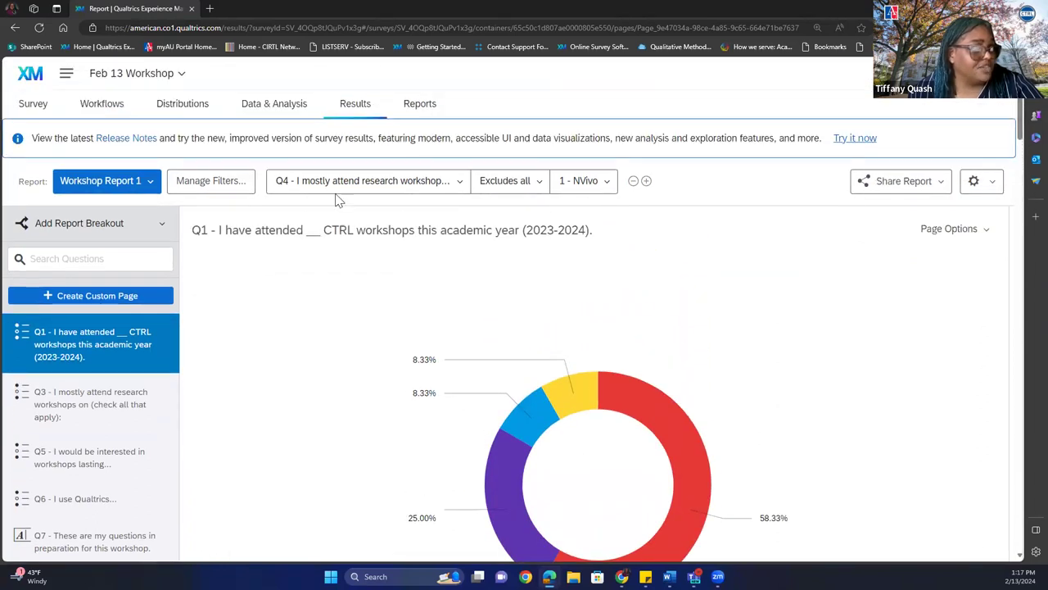
Delete the NVivo filter and scroll down to the Q1 donut showing 51.85%.
{"action": "left_click", "coordinate": [633, 181]}
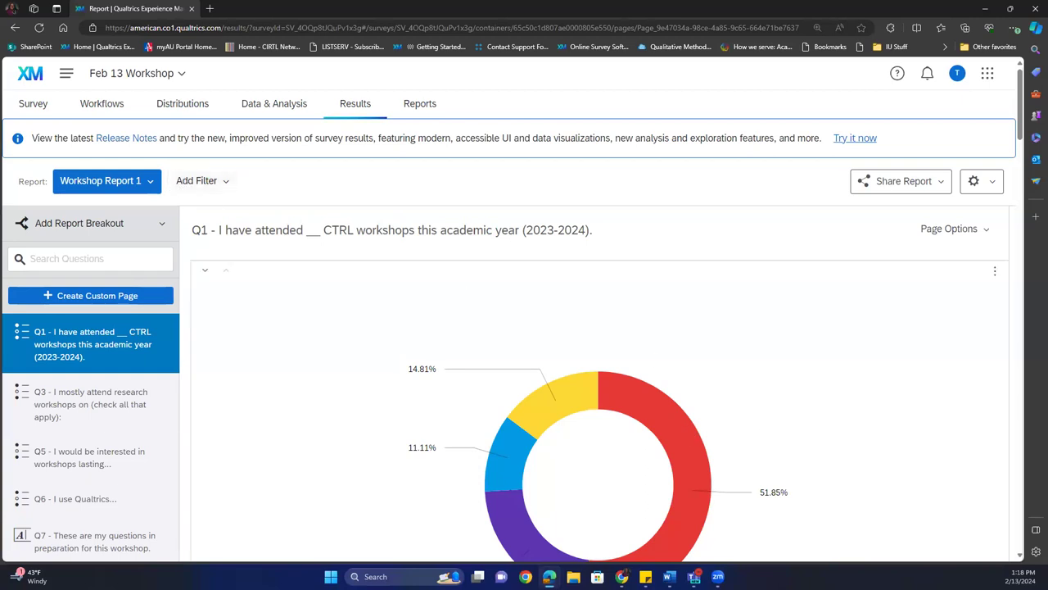
{"action": "scroll", "coordinate": [676, 224], "scroll_direction": "down", "scroll_amount": 3}
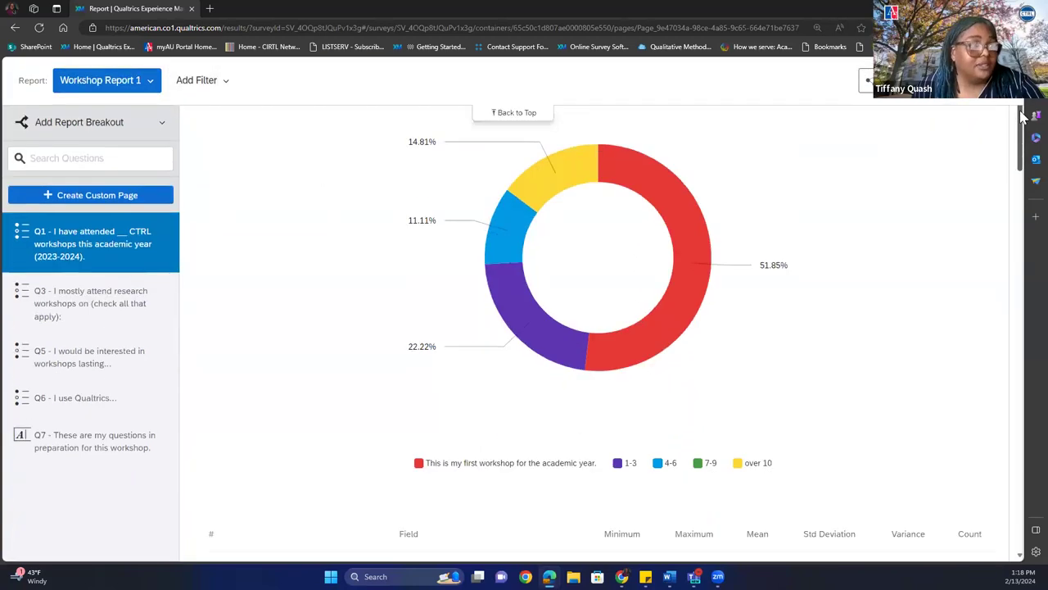
Switch the Q1 attendance chart from a donut to a bar chart of choice counts.
{"action": "left_click", "coordinate": [676, 223]}
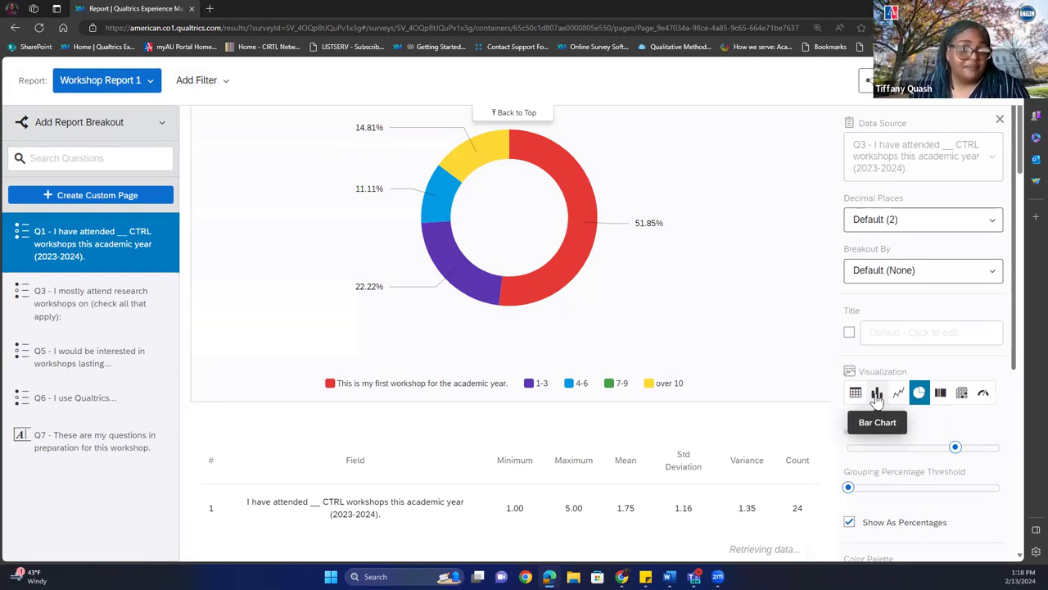
{"action": "left_click", "coordinate": [877, 395]}
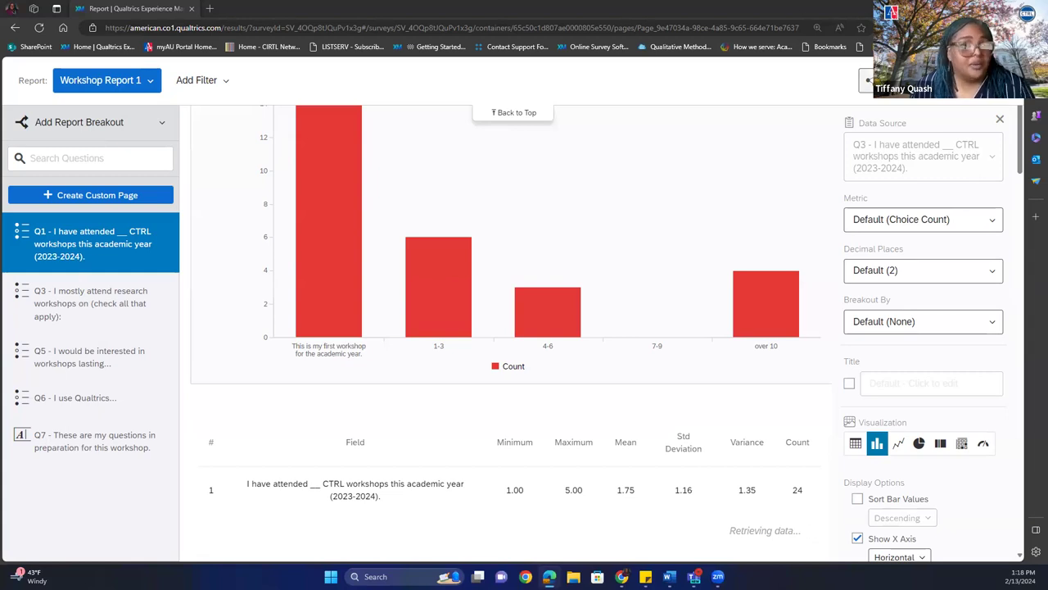
{"action": "left_click", "coordinate": [868, 79]}
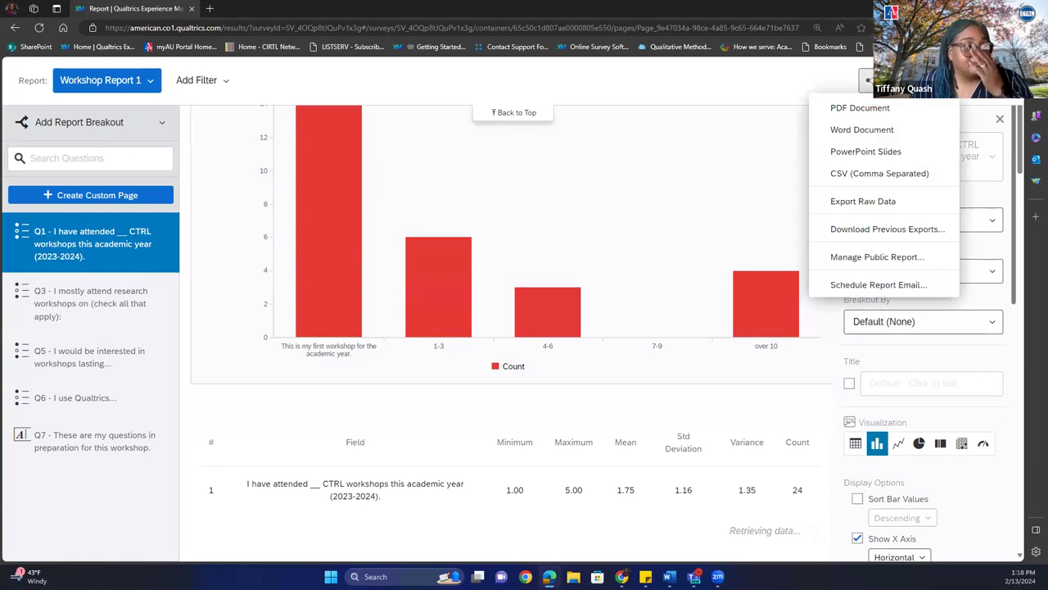
Begin a scheduled report email and start a new contact list from My Library for its recipients.
{"action": "left_click", "coordinate": [879, 287]}
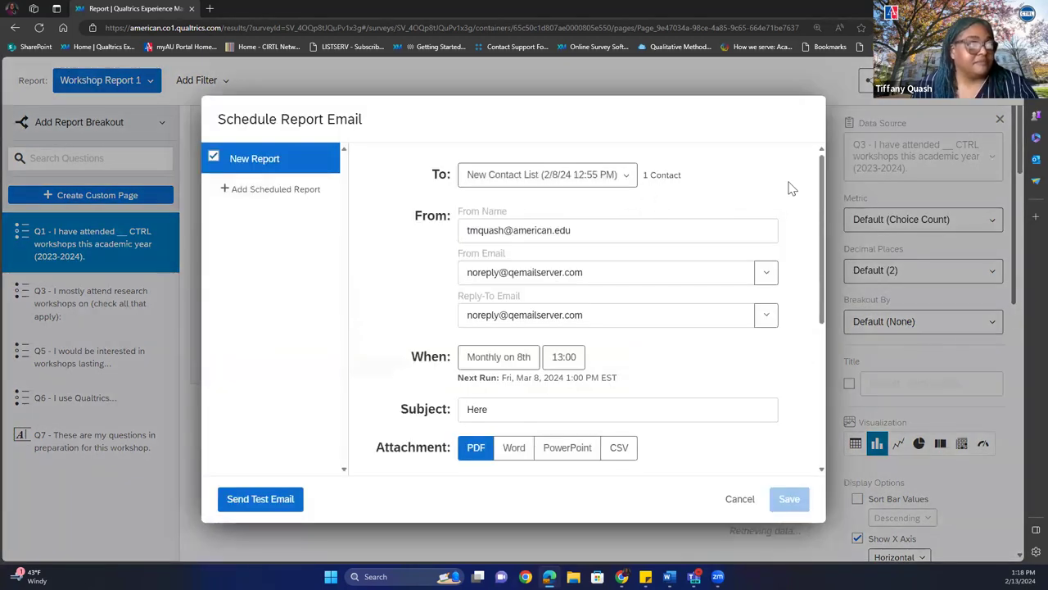
{"action": "scroll", "coordinate": [822, 187], "scroll_direction": "down", "scroll_amount": 1}
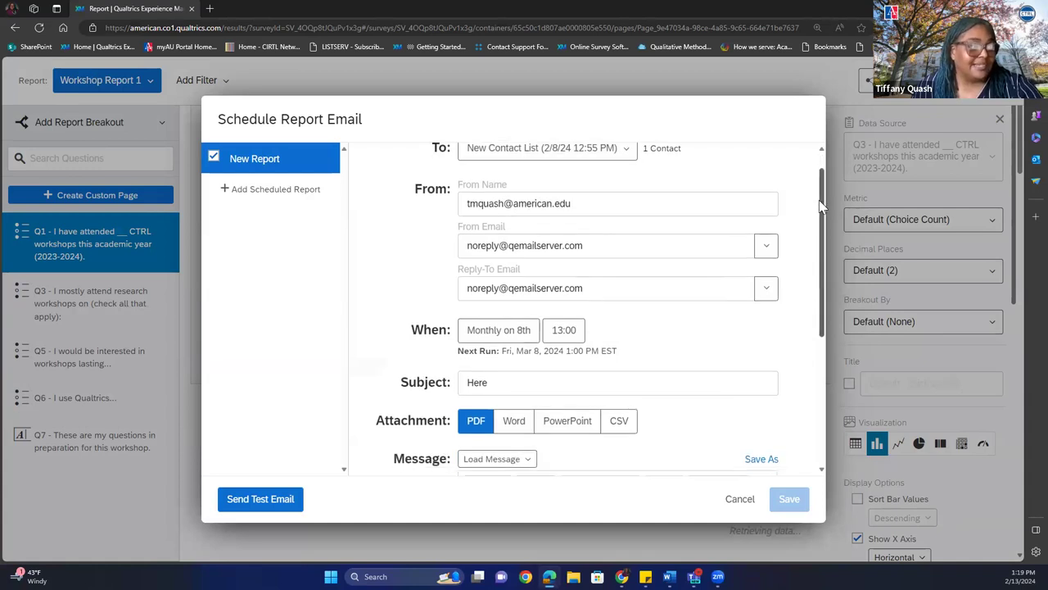
{"action": "scroll", "coordinate": [815, 179], "scroll_direction": "up", "scroll_amount": 1}
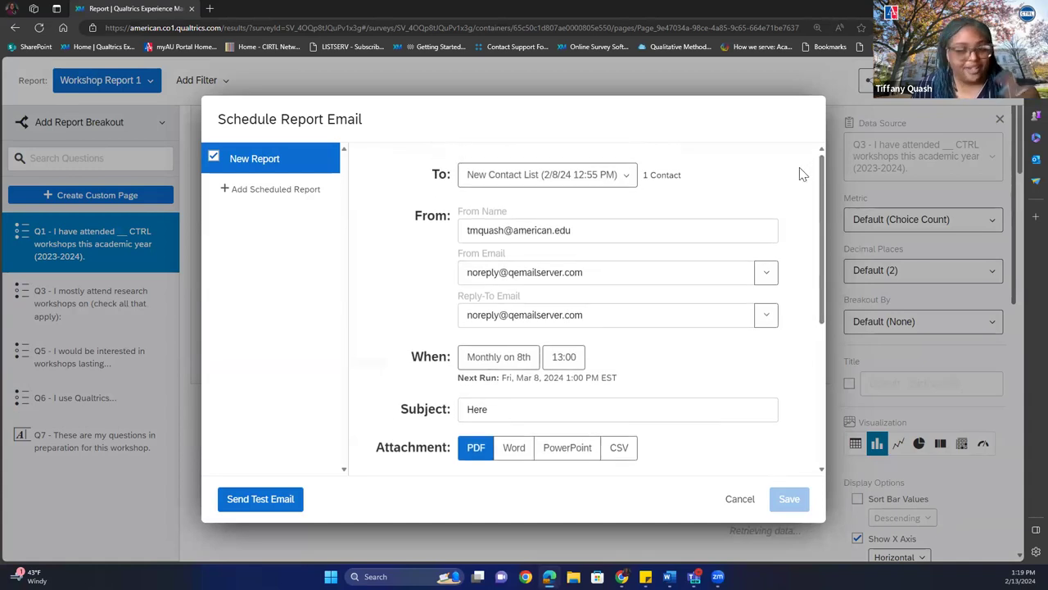
{"action": "left_click", "coordinate": [629, 178]}
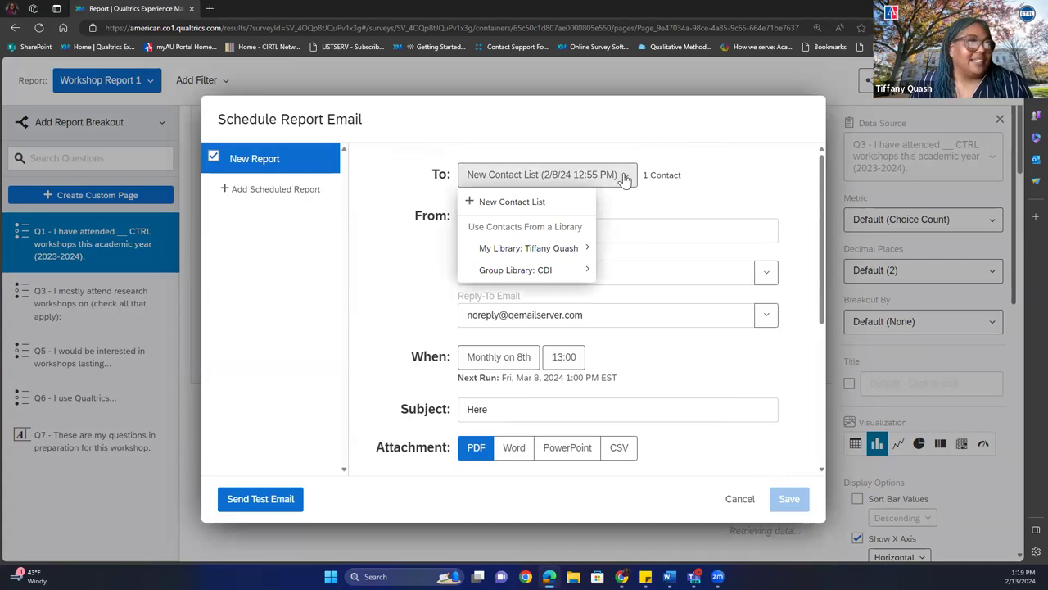
{"action": "mouse_move", "coordinate": [555, 254]}
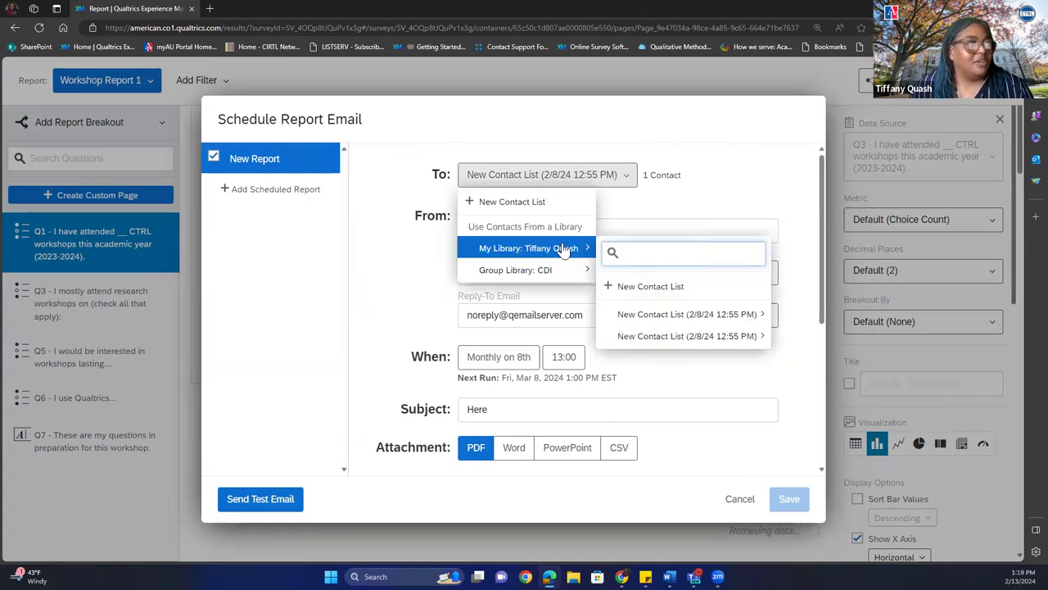
{"action": "left_click", "coordinate": [639, 288]}
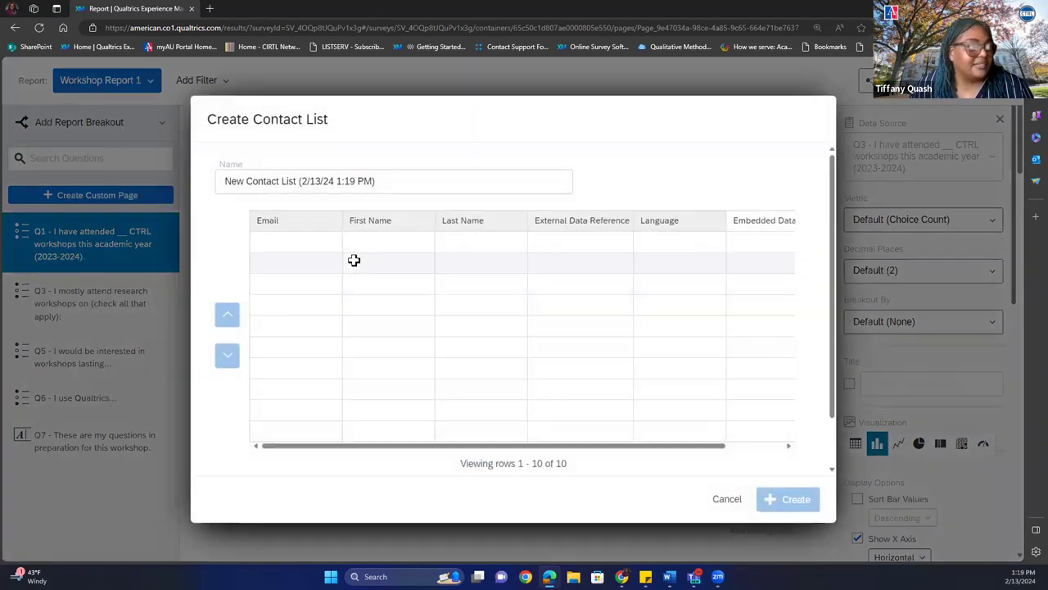
Enter the contact's e-mail and first name, add an Embedded Data B column, and create the list.
{"action": "left_click", "coordinate": [303, 243]}
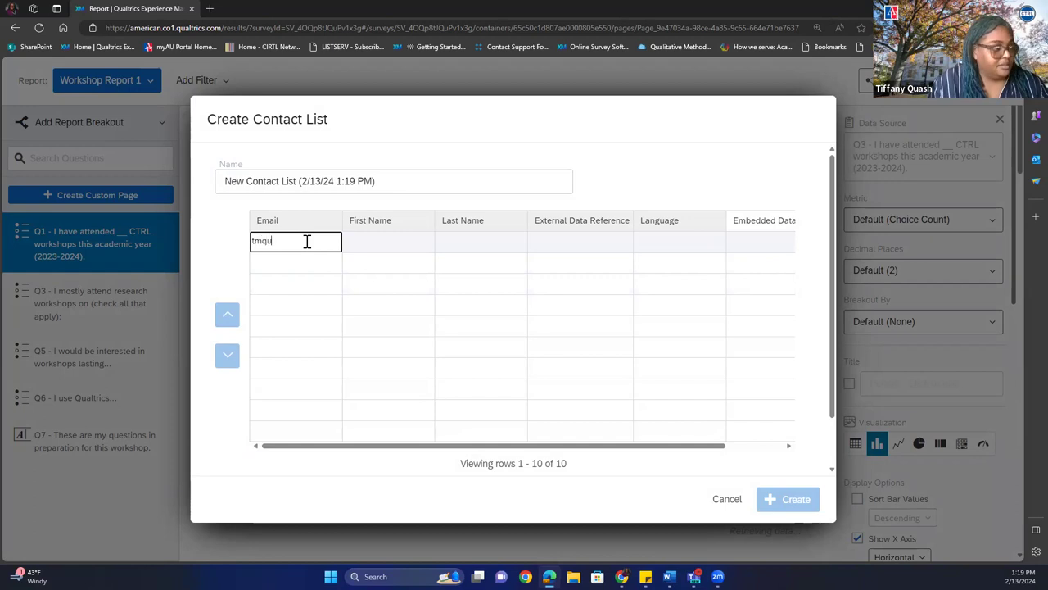
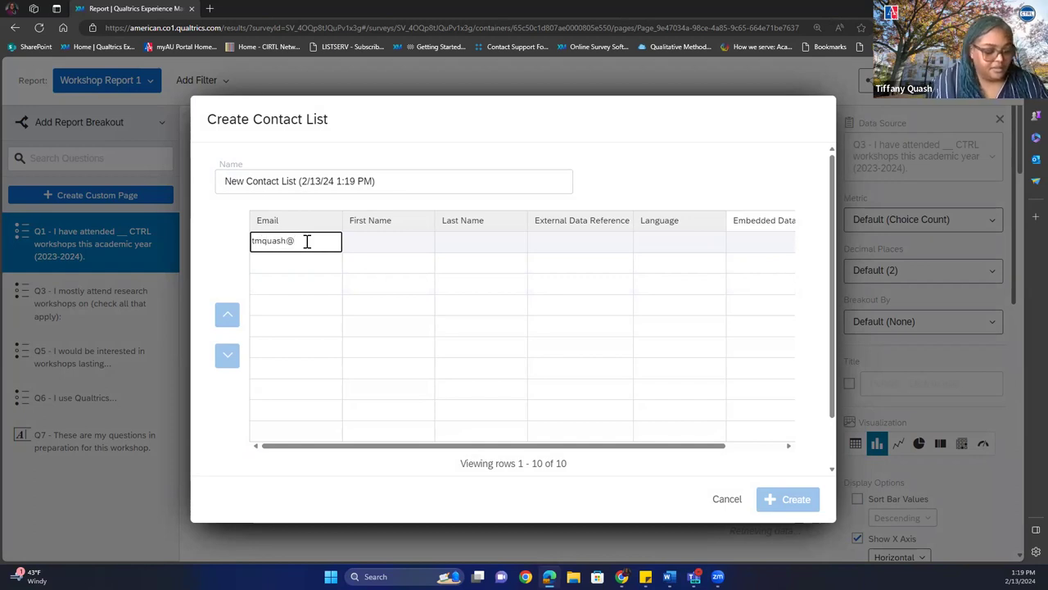
{"action": "key", "text": "Tab"}
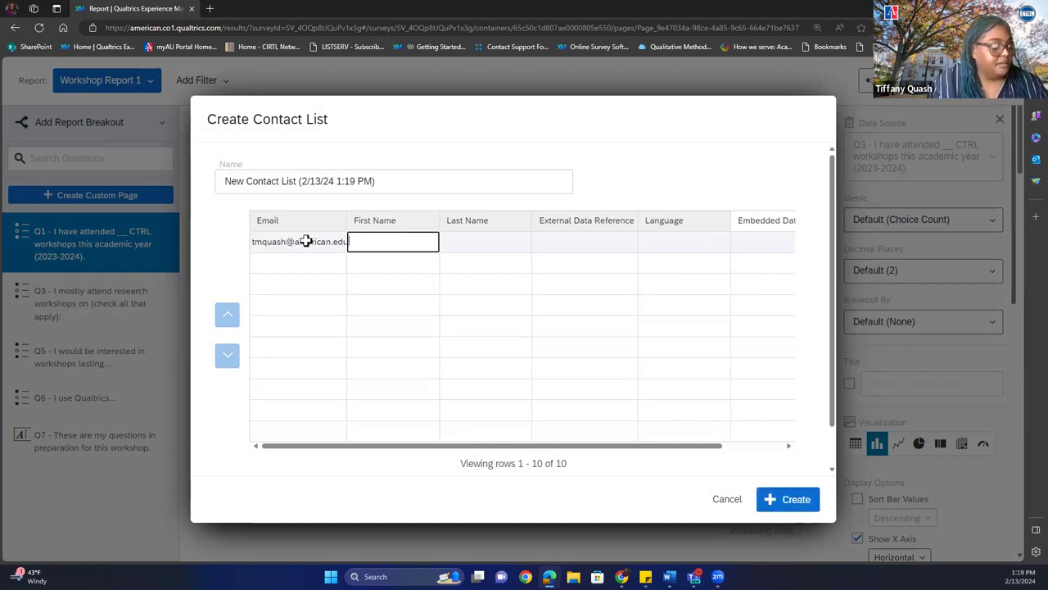
{"action": "type", "text": "Tiffany"}
{"action": "key", "text": "Tab"}
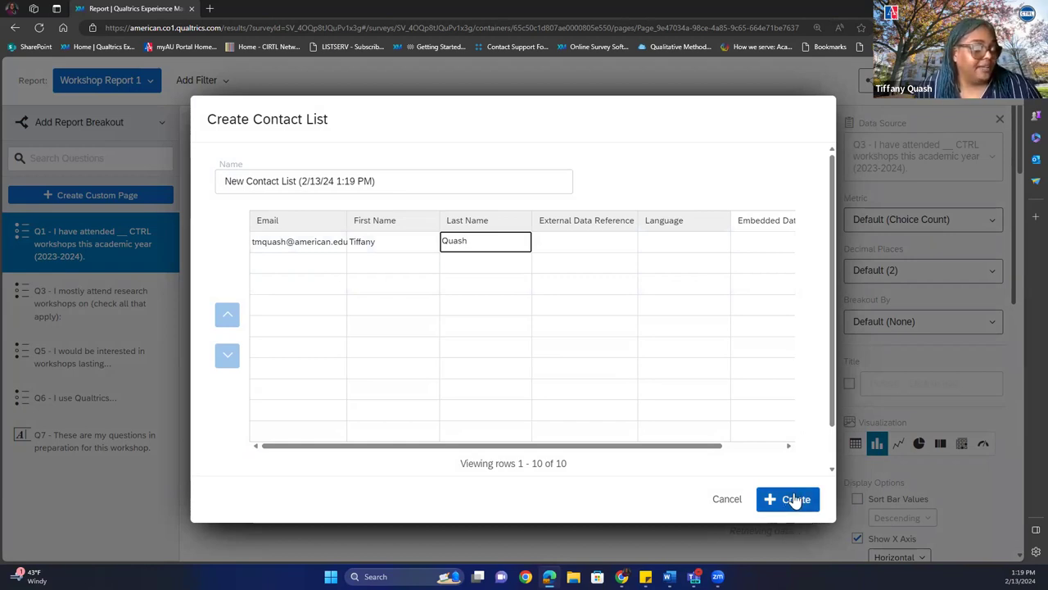
{"action": "left_click_drag", "start_coordinate": [702, 448], "coordinate": [795, 445]}
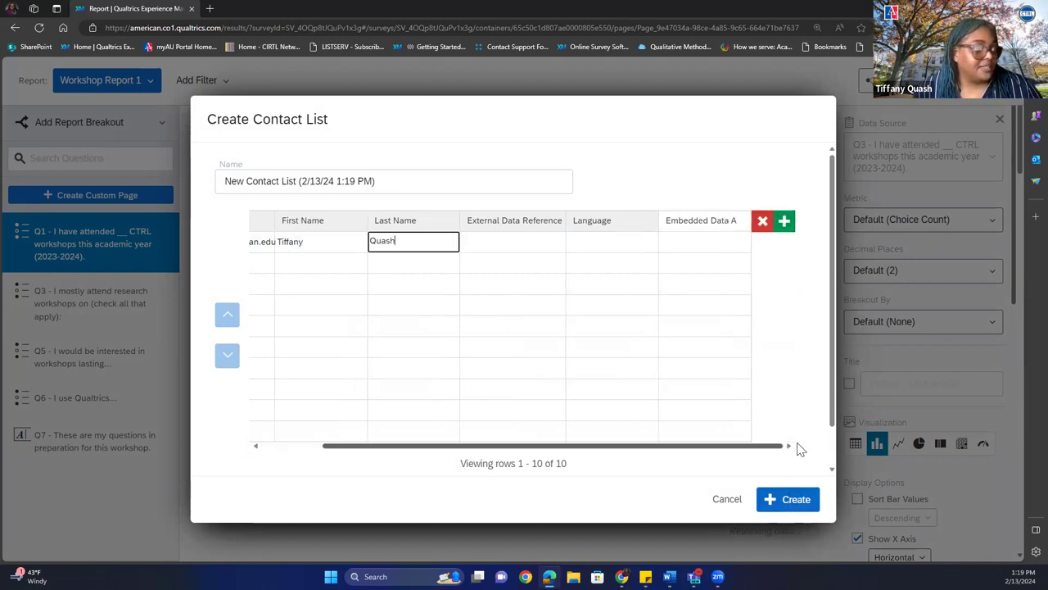
{"action": "left_click", "coordinate": [784, 223]}
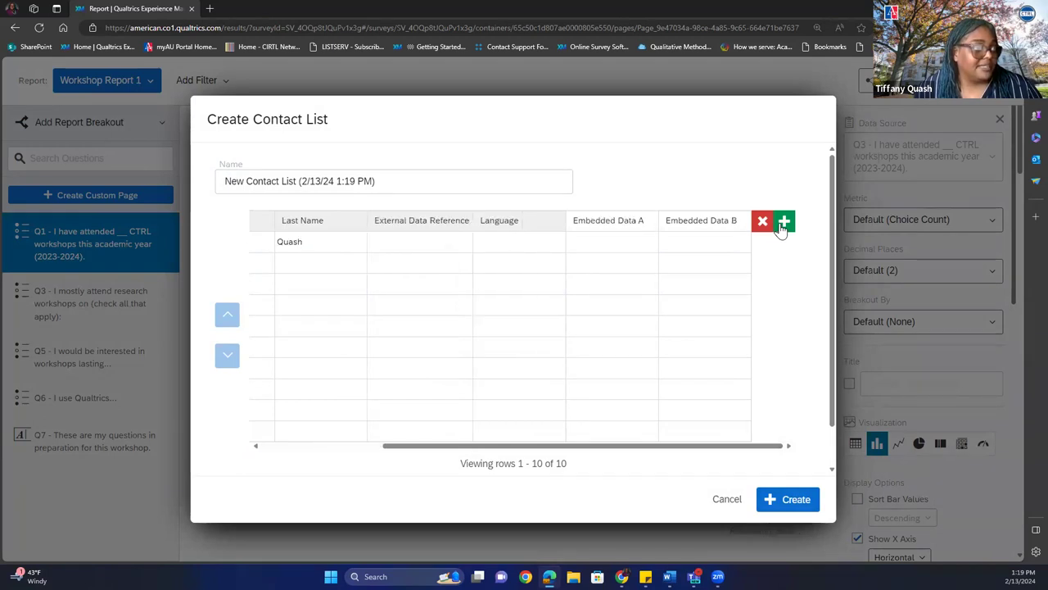
{"action": "left_click", "coordinate": [796, 500]}
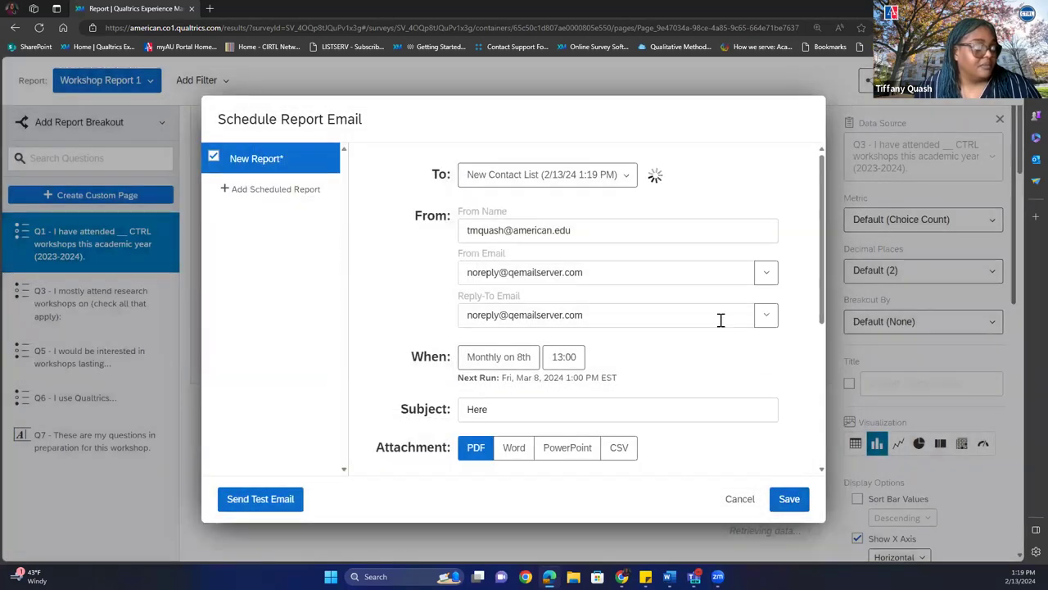
Send the report email to the entire New Contact List (2/13/24 1:19 PM).
{"action": "left_click", "coordinate": [623, 185]}
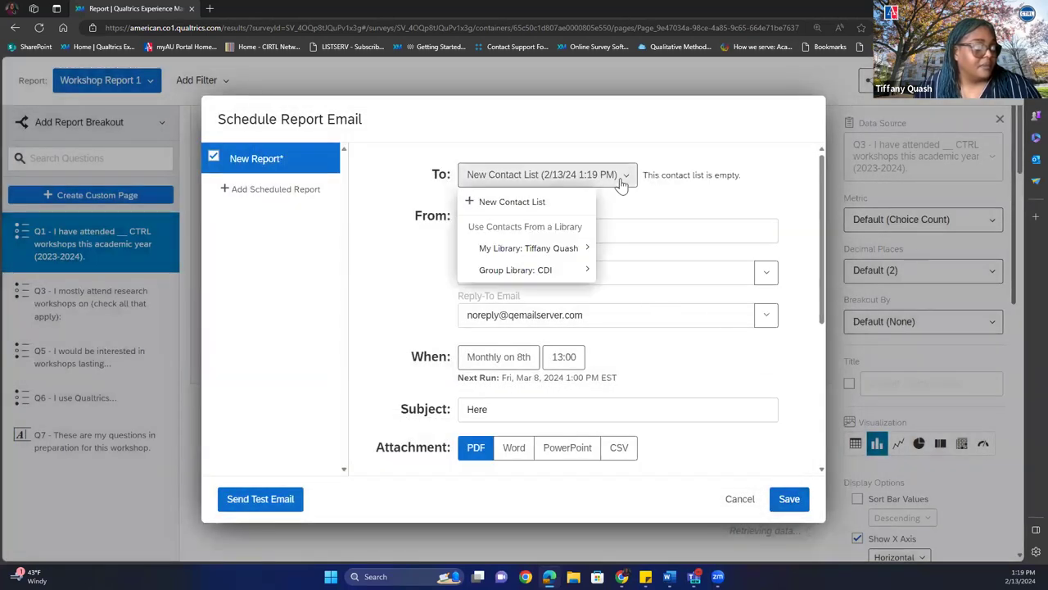
{"action": "mouse_move", "coordinate": [557, 250]}
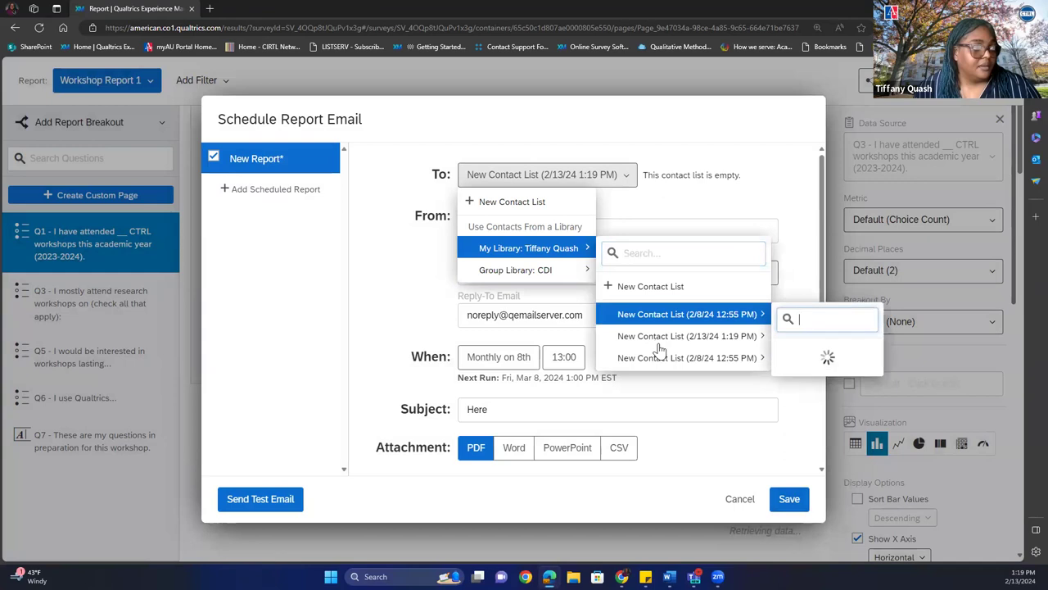
{"action": "mouse_move", "coordinate": [660, 351]}
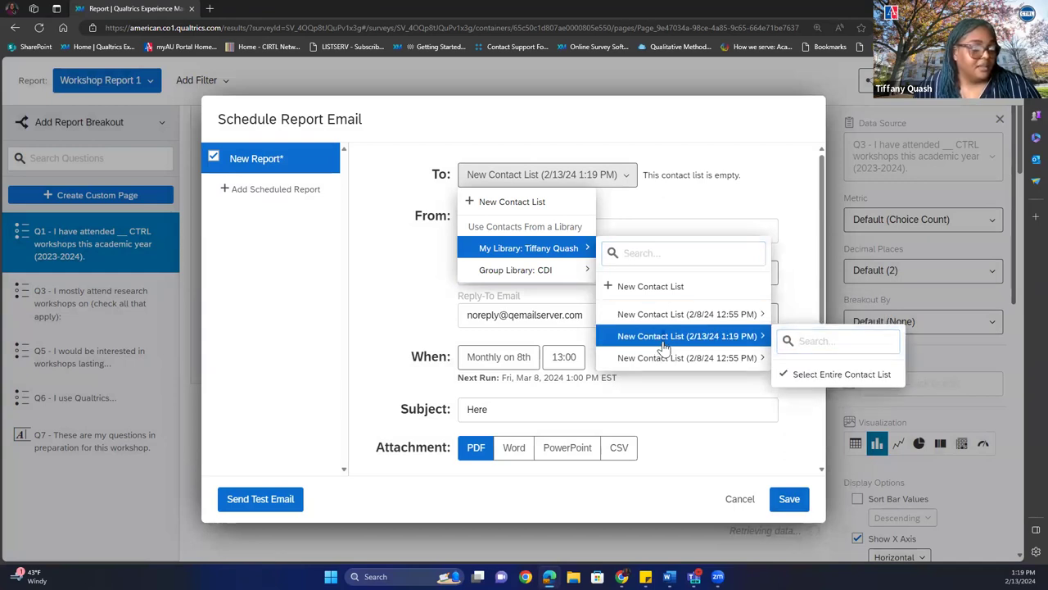
{"action": "left_click", "coordinate": [830, 374]}
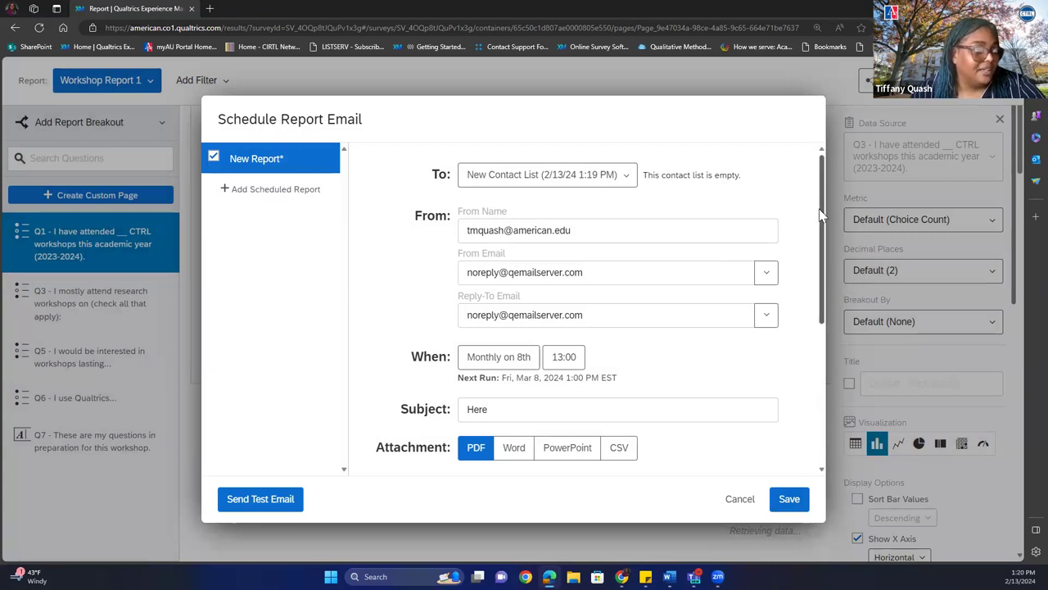
{"action": "key", "text": "ctrl+a"}
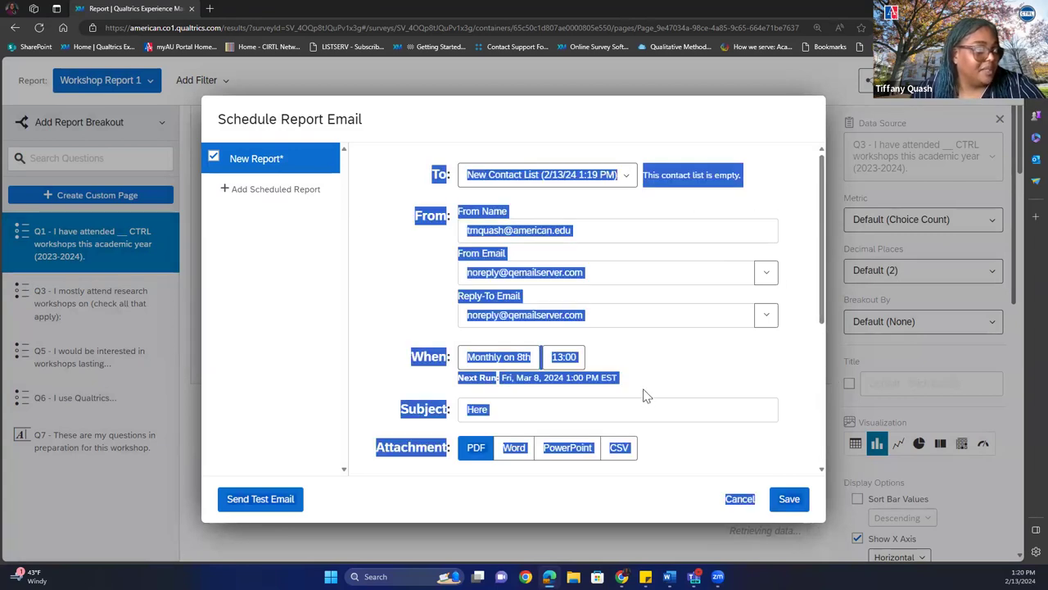
Make the email send monthly, adding the 13th alongside the 8th as send days.
{"action": "left_click", "coordinate": [656, 385]}
{"action": "left_click", "coordinate": [491, 357]}
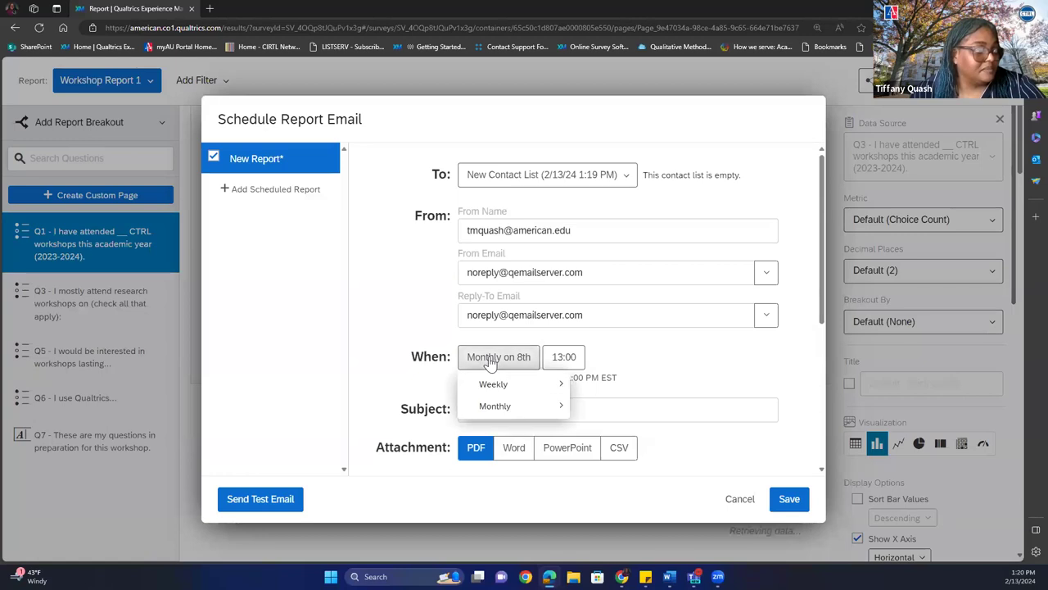
{"action": "mouse_move", "coordinate": [501, 390]}
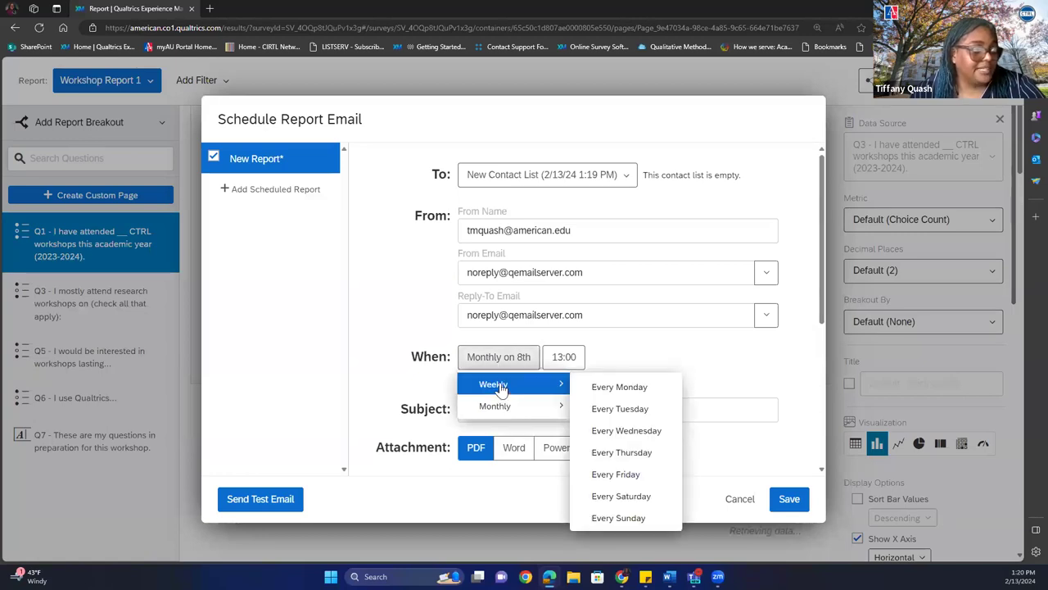
{"action": "mouse_move", "coordinate": [505, 414]}
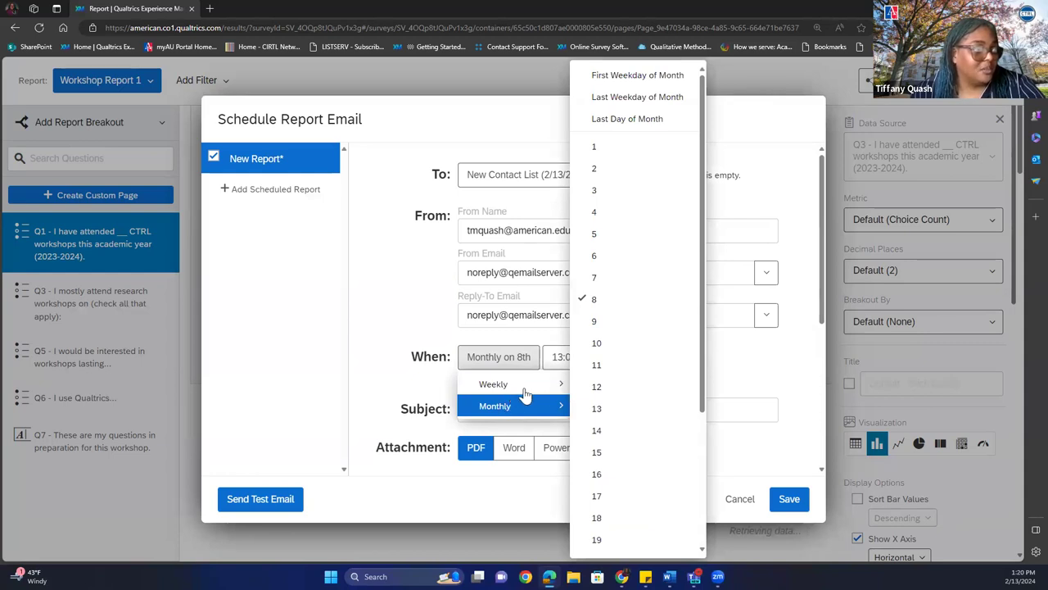
{"action": "mouse_move", "coordinate": [550, 397]}
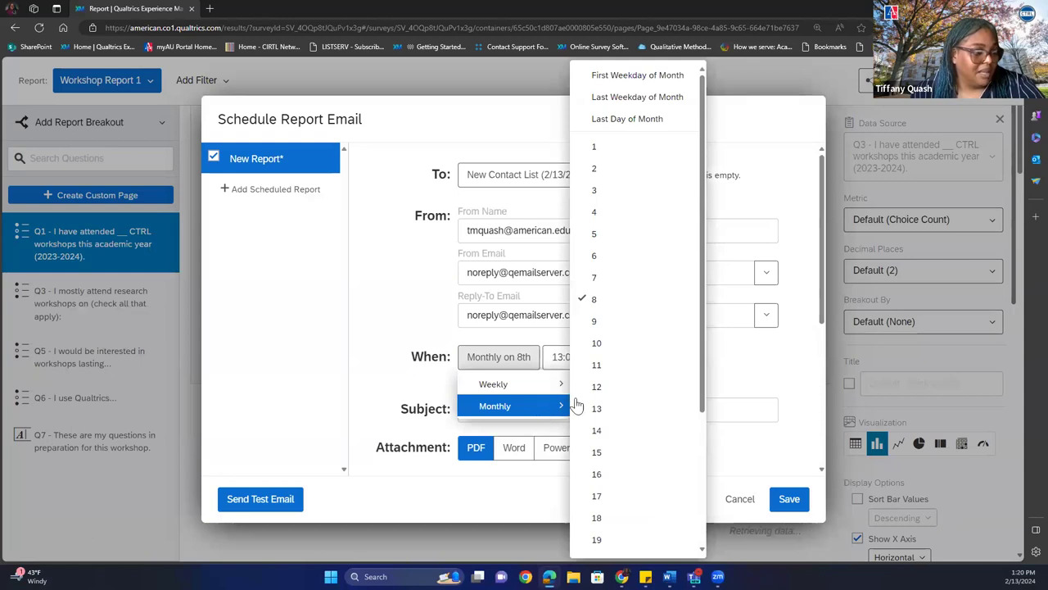
{"action": "left_click", "coordinate": [596, 410]}
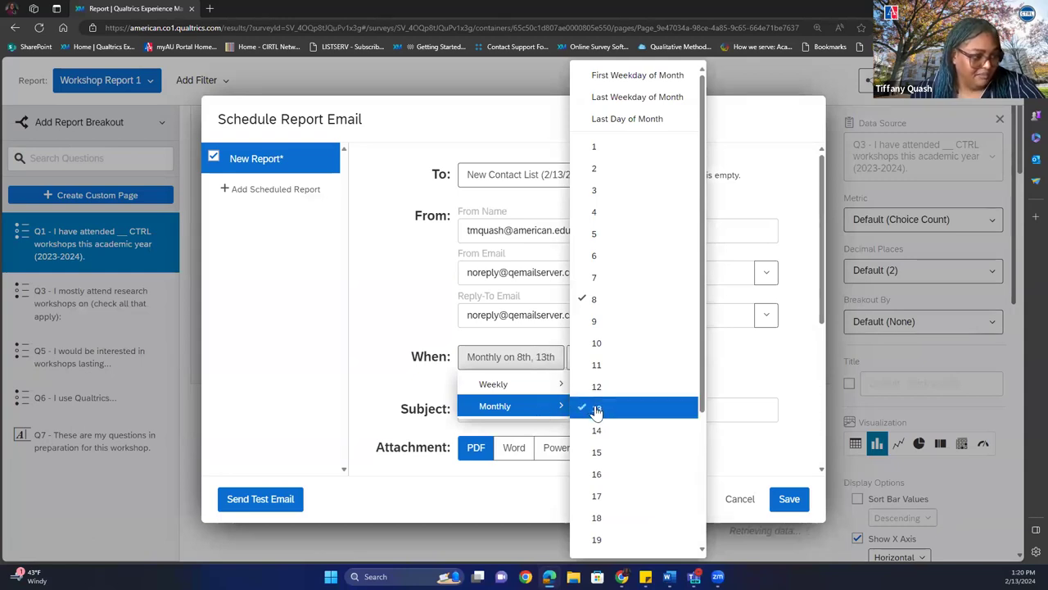
{"action": "left_click", "coordinate": [713, 367]}
Set the send time to 13:00 and save the report email schedule.
{"action": "left_click", "coordinate": [585, 360]}
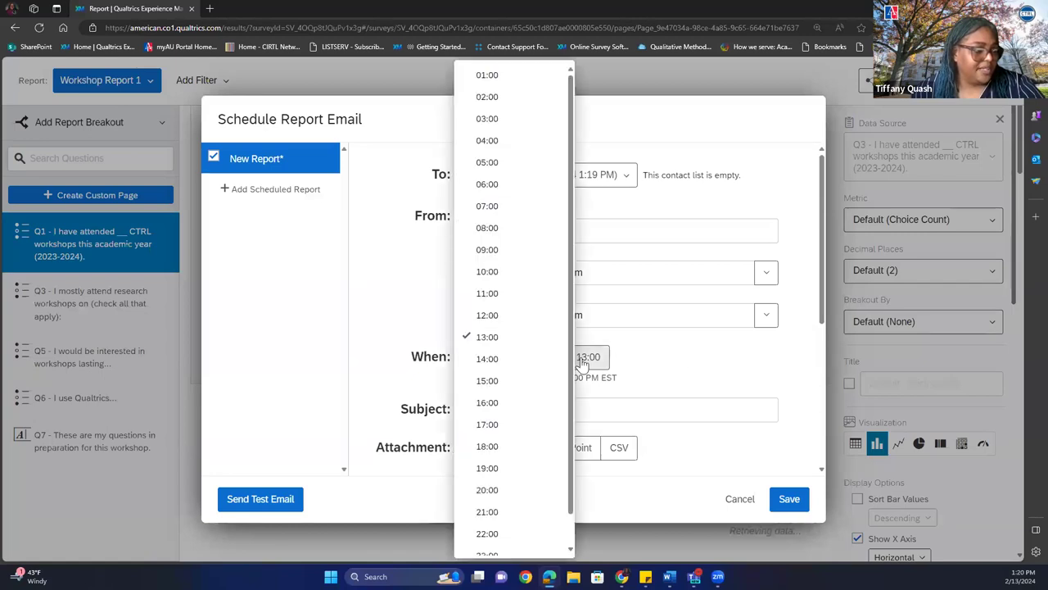
{"action": "left_click", "coordinate": [522, 367]}
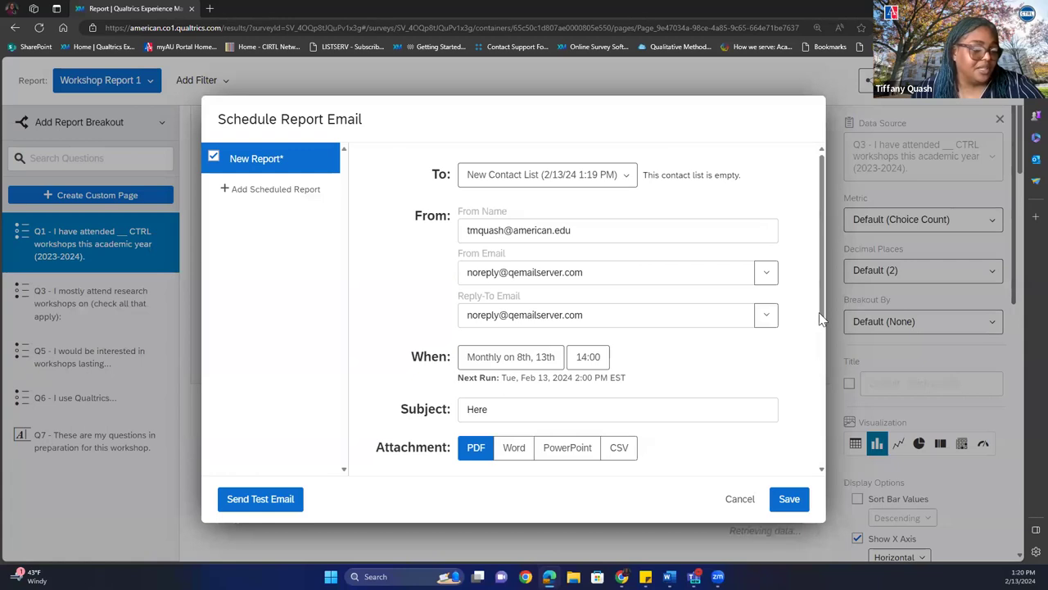
{"action": "left_click_drag", "start_coordinate": [821, 317], "coordinate": [801, 452]}
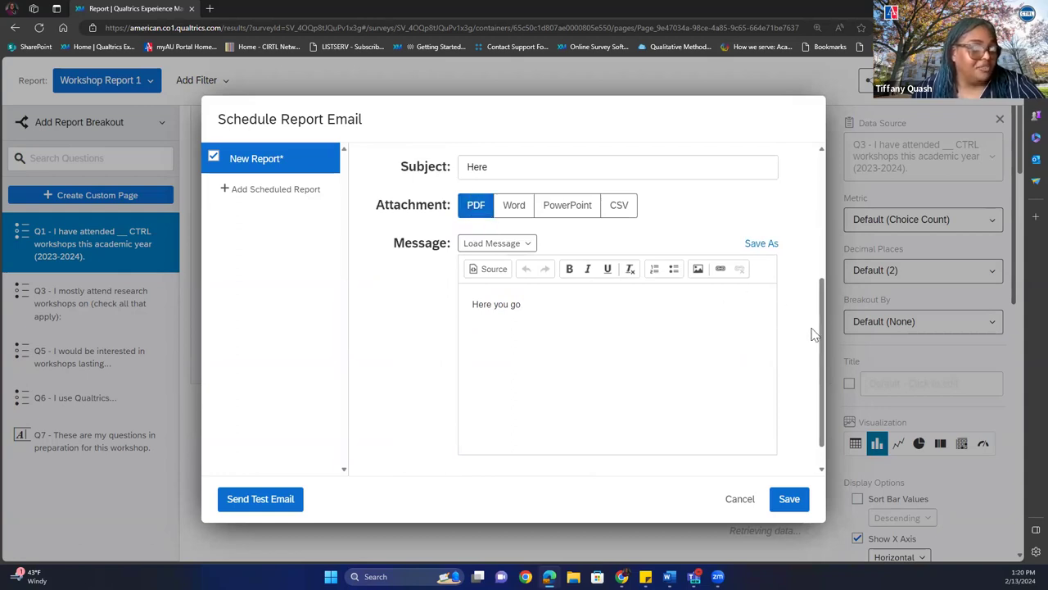
{"action": "left_click_drag", "start_coordinate": [823, 331], "coordinate": [803, 415]}
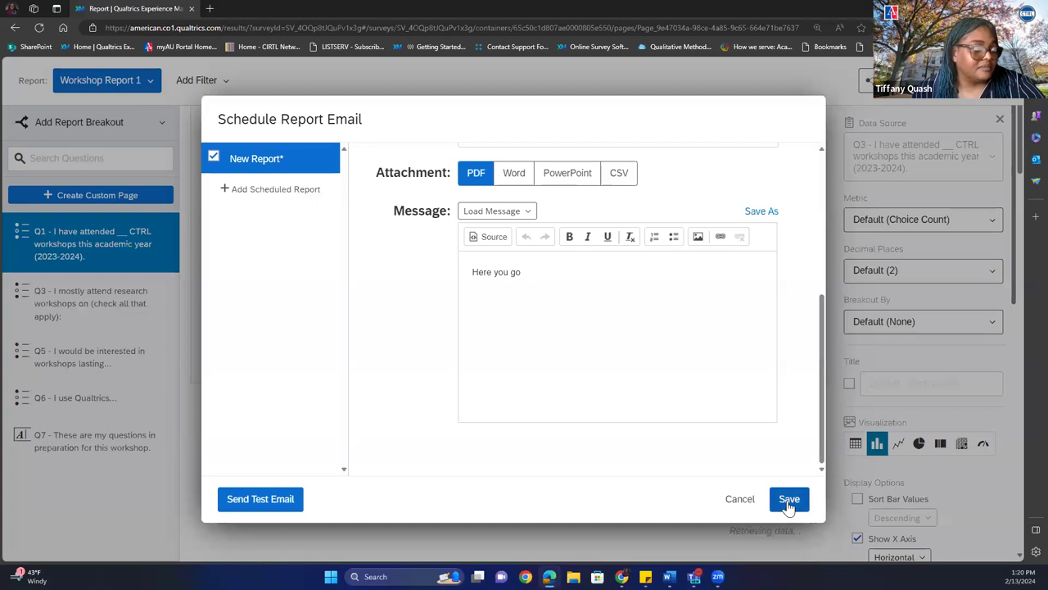
{"action": "left_click_drag", "start_coordinate": [820, 374], "coordinate": [822, 294]}
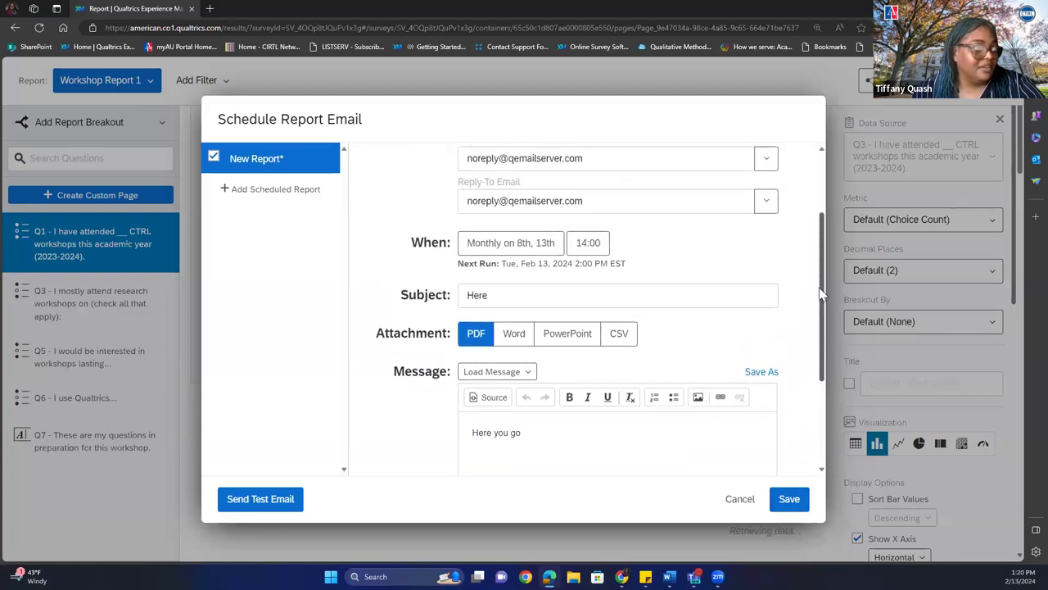
{"action": "left_click", "coordinate": [585, 244]}
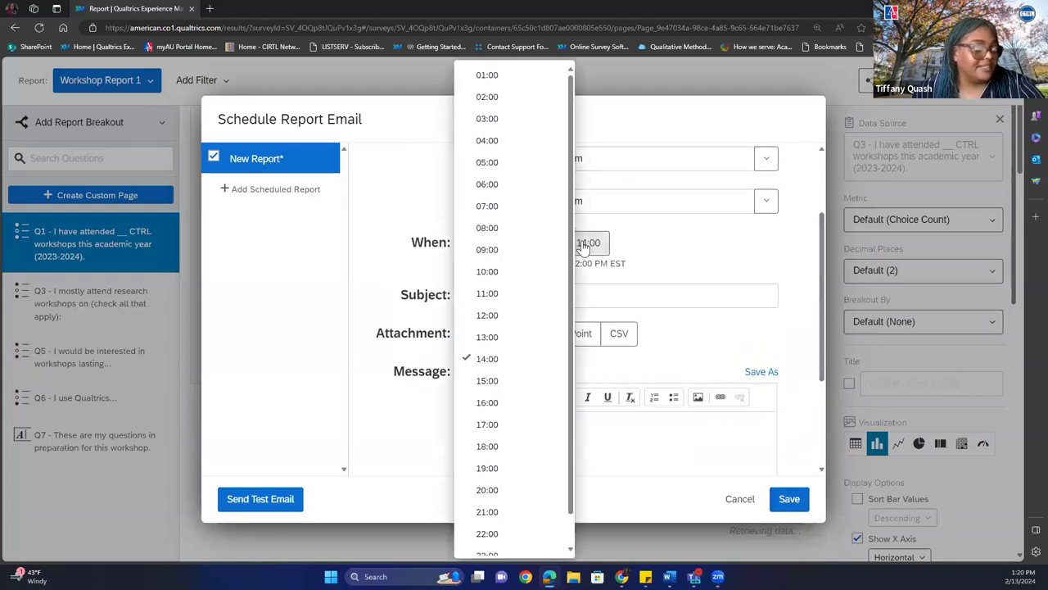
{"action": "left_click", "coordinate": [587, 243]}
{"action": "left_click", "coordinate": [588, 243]}
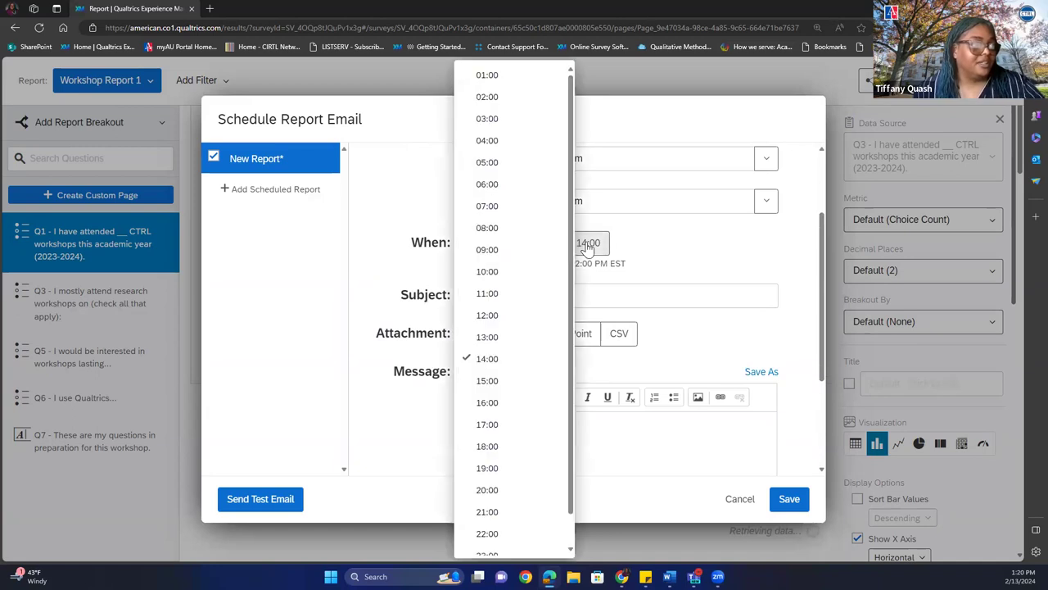
{"action": "left_click", "coordinate": [507, 342]}
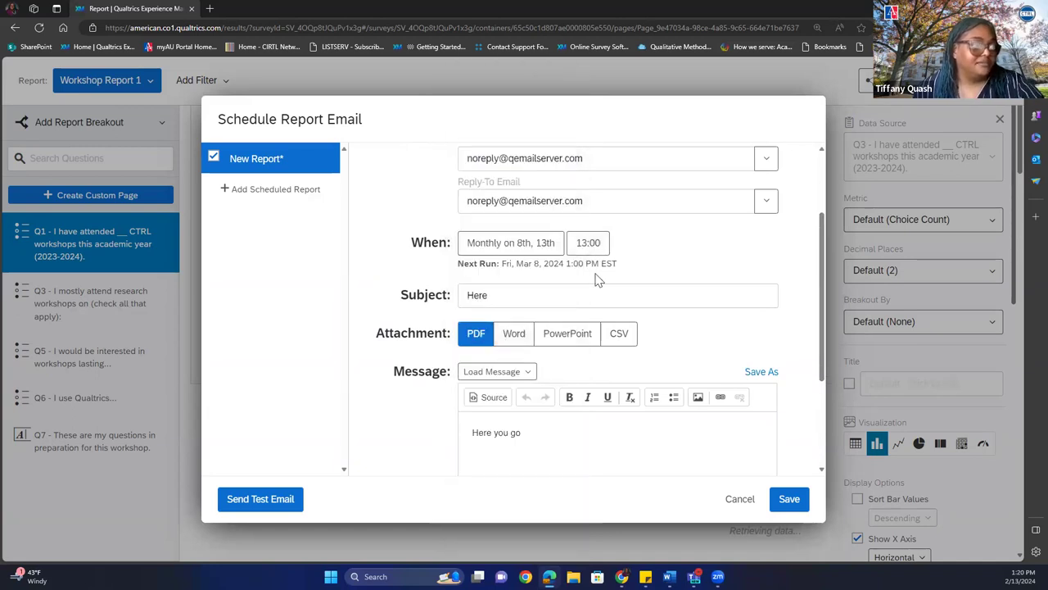
{"action": "left_click", "coordinate": [786, 500]}
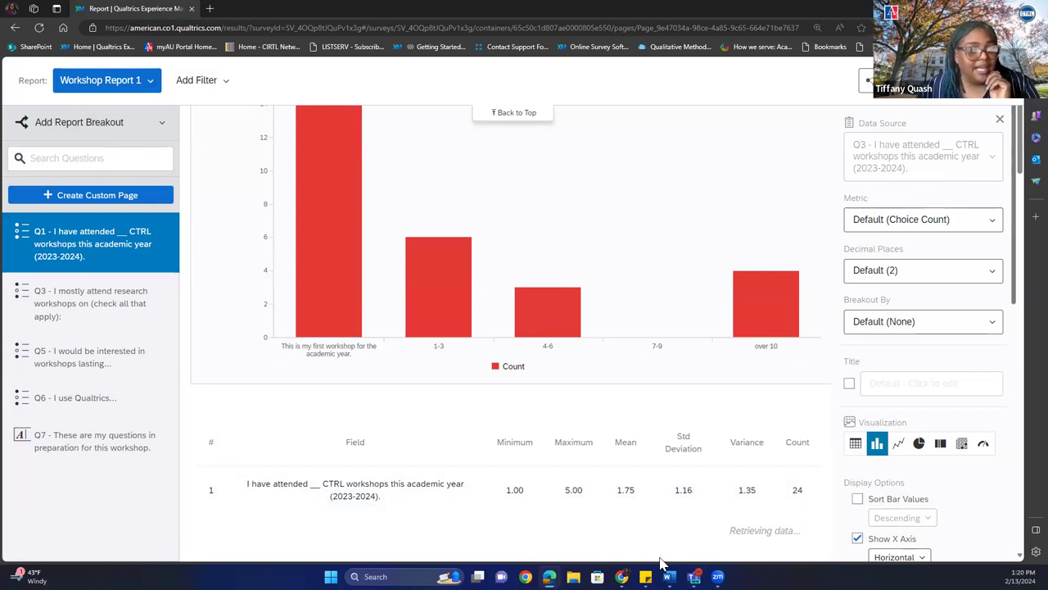
{"action": "left_click", "coordinate": [384, 575]}
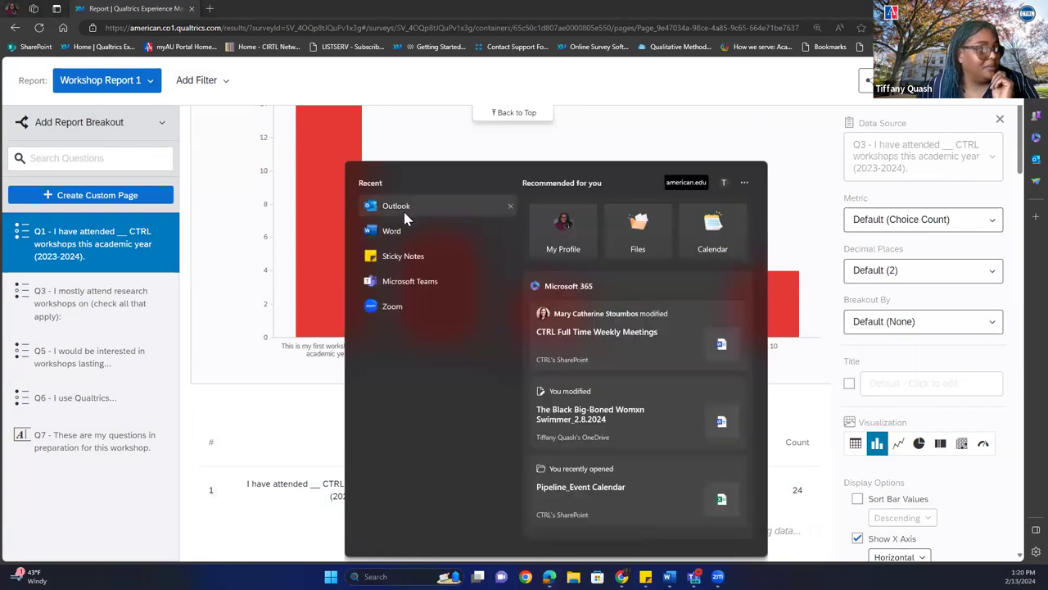
{"action": "key", "text": "Escape"}
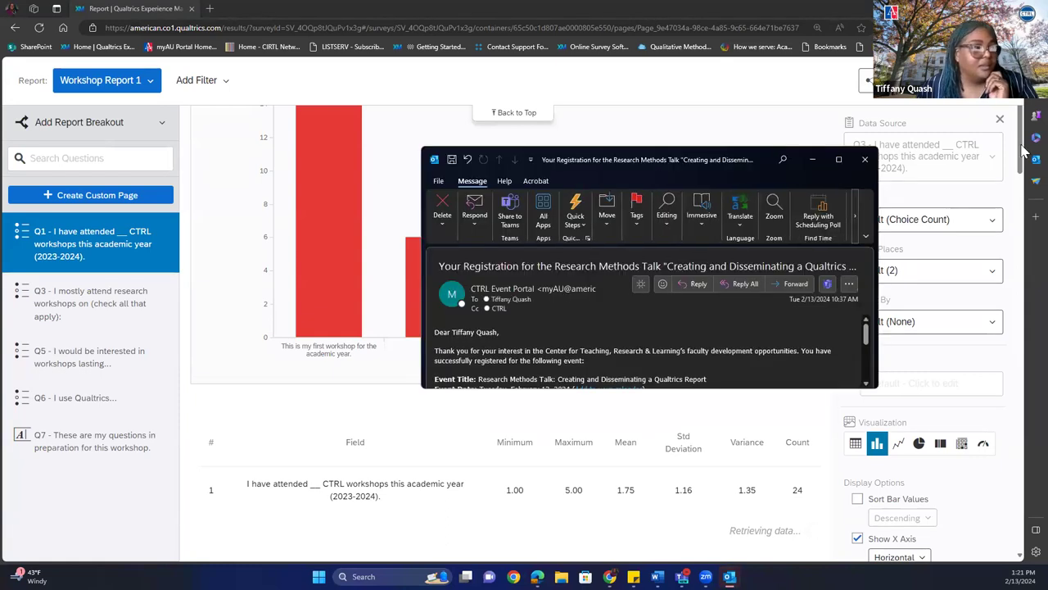
{"action": "left_click", "coordinate": [867, 161]}
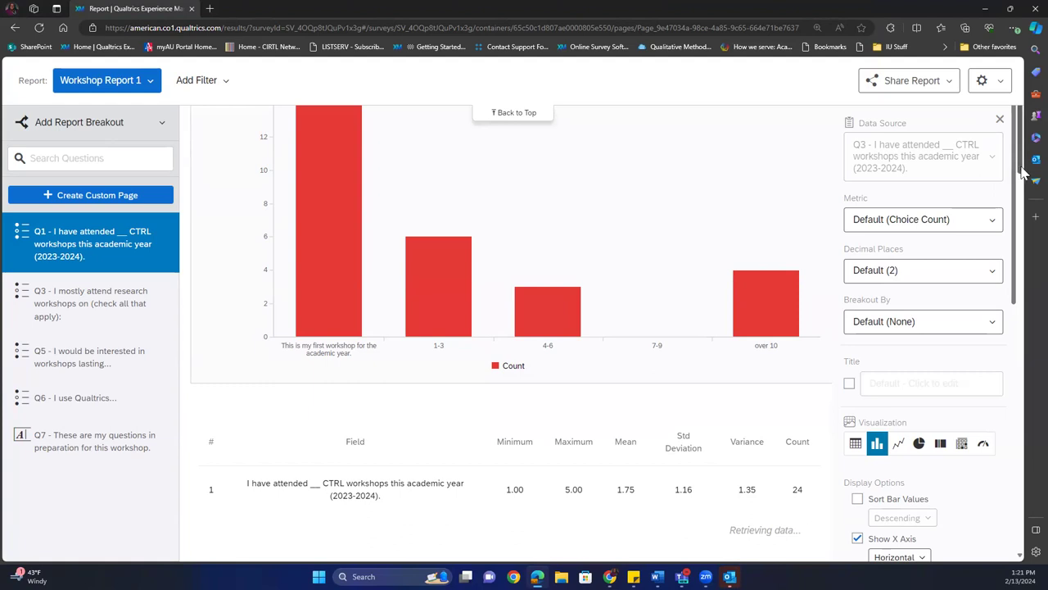
Set the Q1 chart metric to Mean with 2 decimal places and no breakout.
{"action": "scroll", "coordinate": [1022, 164], "scroll_direction": "up", "scroll_amount": 2}
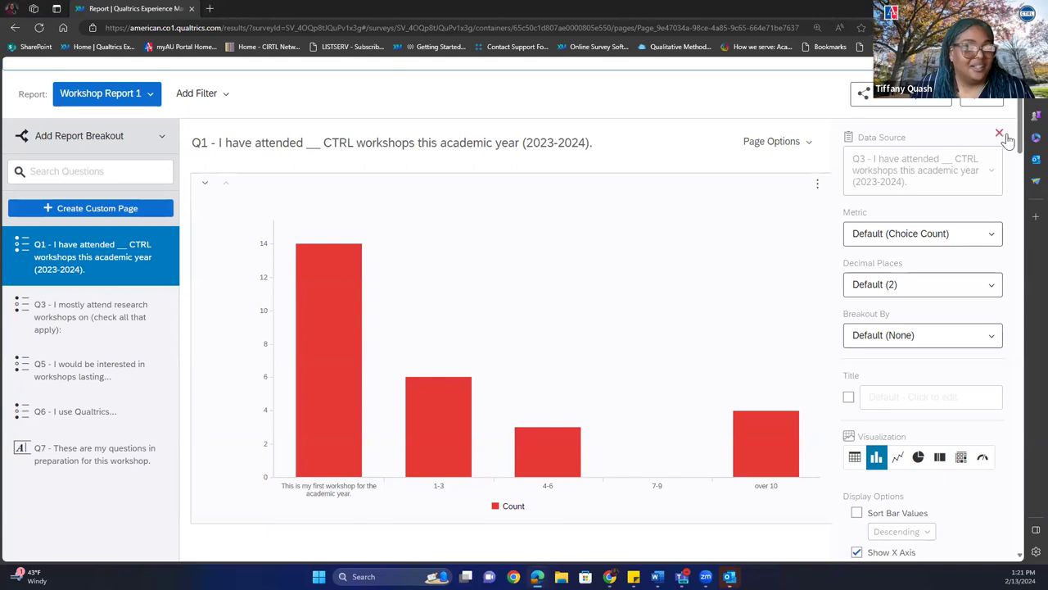
{"action": "left_click_drag", "start_coordinate": [1023, 143], "coordinate": [1021, 230]}
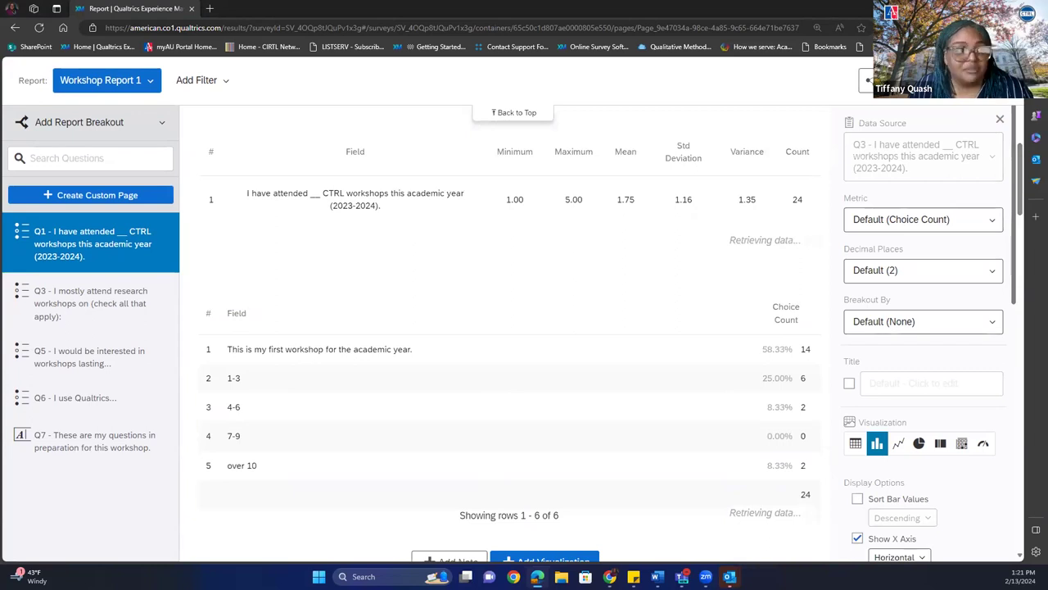
{"action": "left_click", "coordinate": [974, 222]}
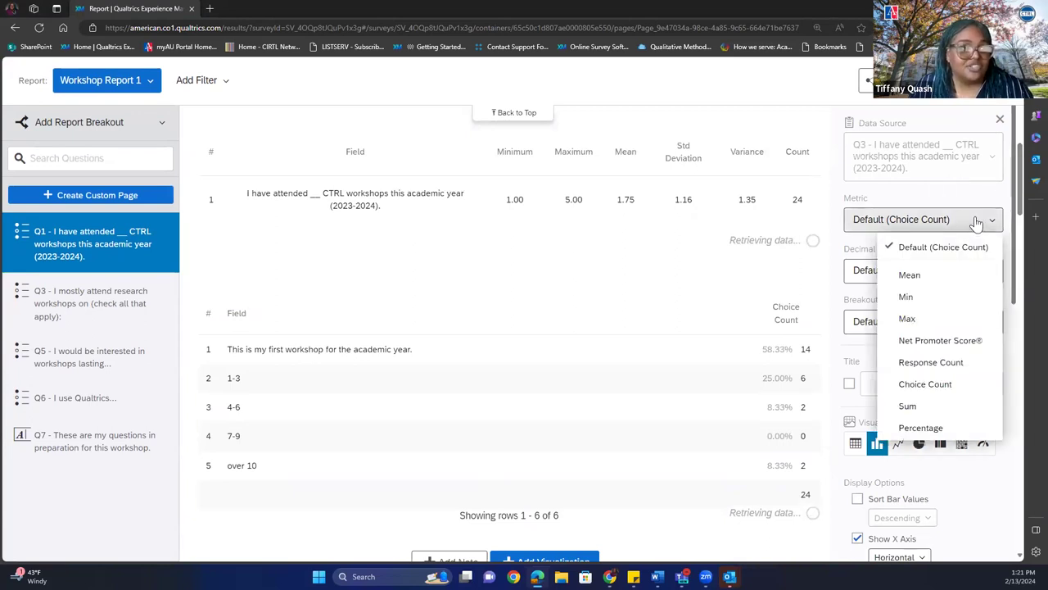
{"action": "left_click", "coordinate": [953, 275]}
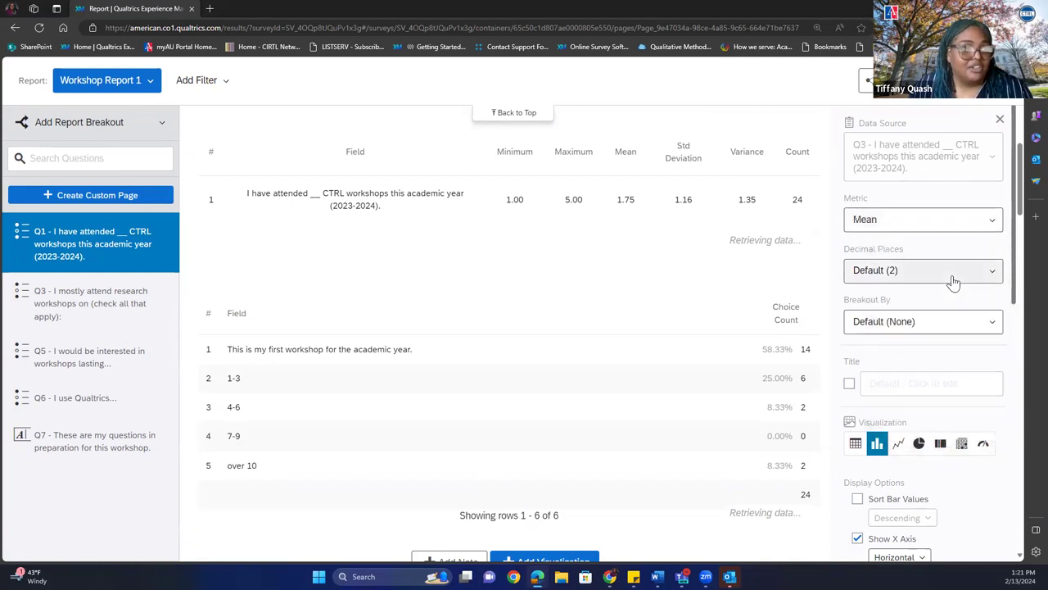
{"action": "left_click", "coordinate": [953, 280]}
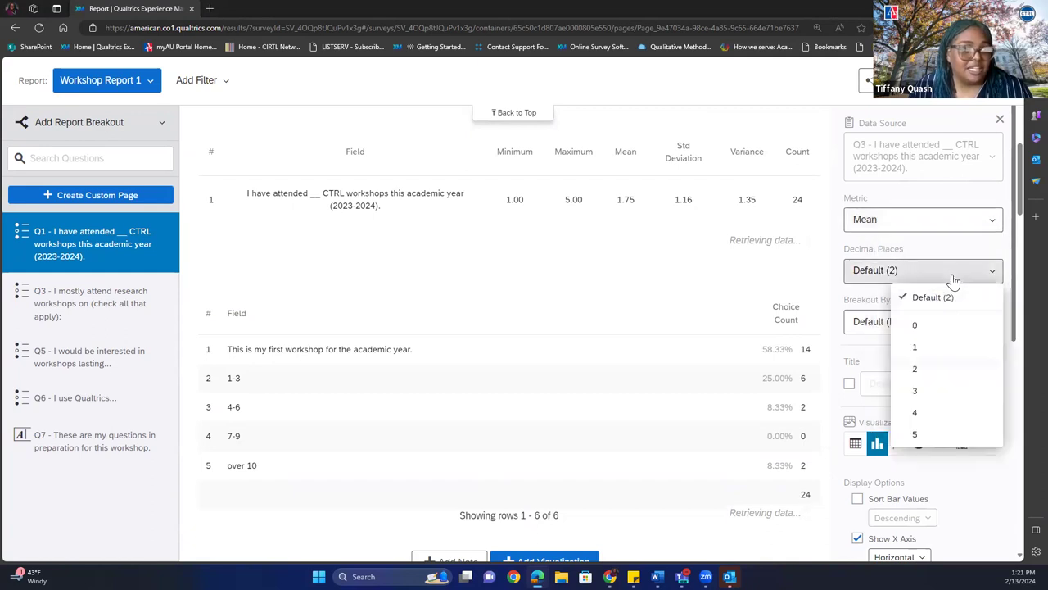
{"action": "left_click", "coordinate": [931, 373]}
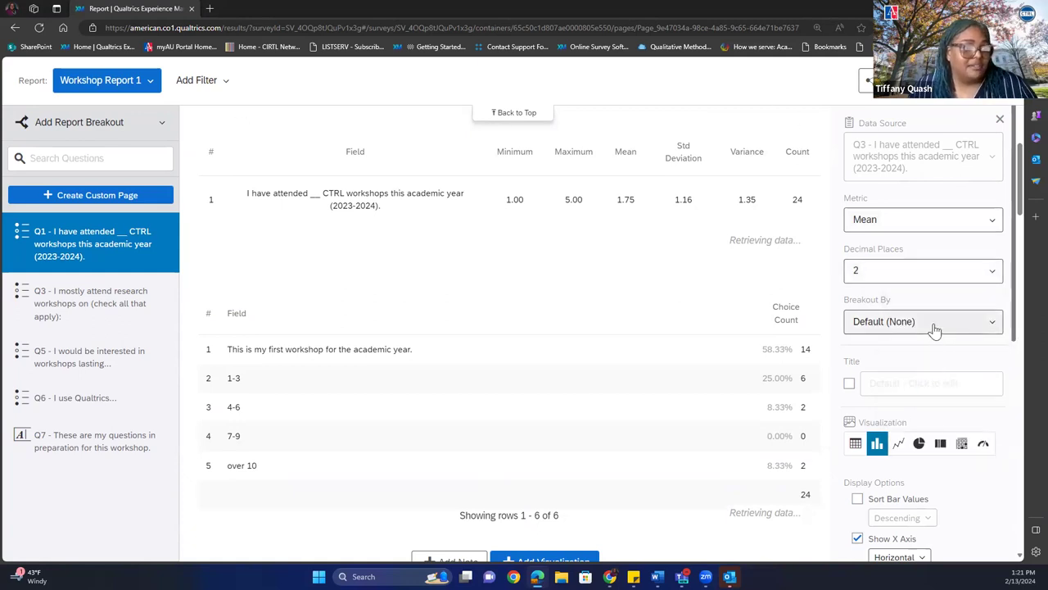
{"action": "left_click", "coordinate": [935, 328]}
{"action": "left_click", "coordinate": [935, 330]}
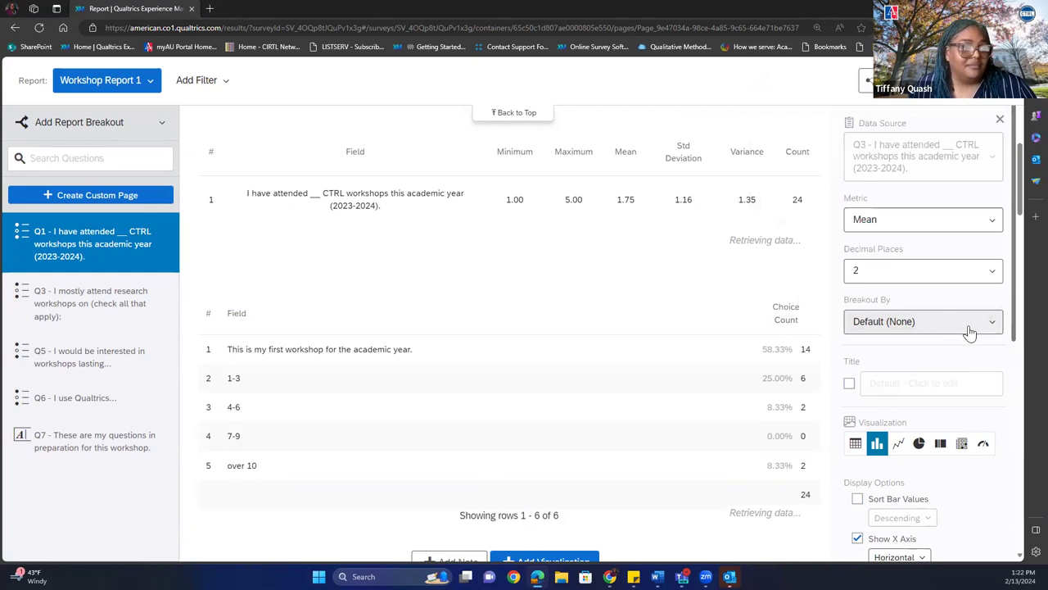
Enable a custom title for the Q1 chart and start editing it.
{"action": "scroll", "coordinate": [1003, 360], "scroll_direction": "down", "scroll_amount": 2}
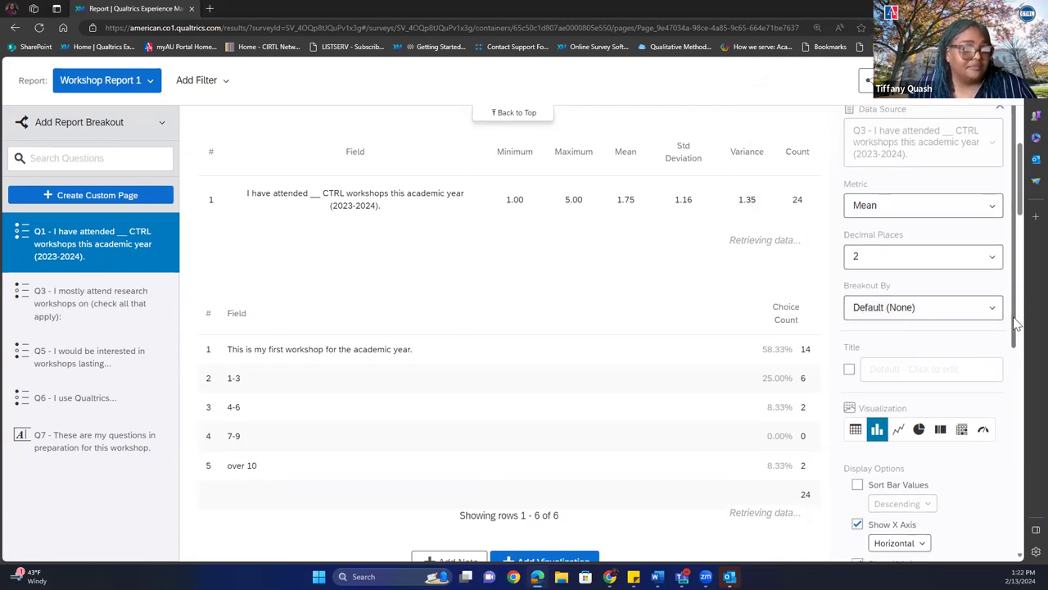
{"action": "left_click", "coordinate": [850, 291]}
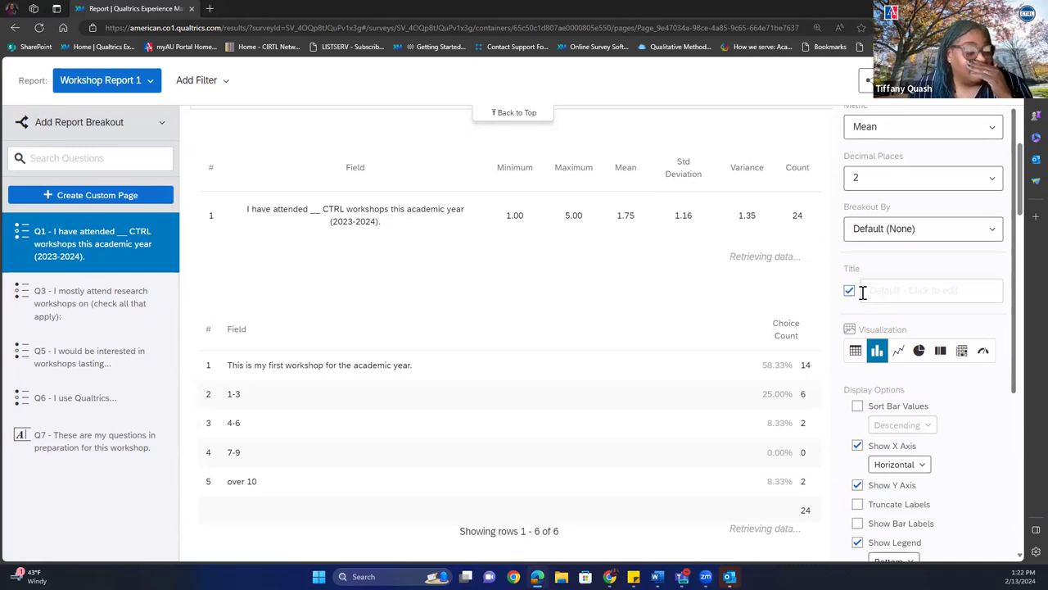
{"action": "left_click", "coordinate": [940, 293]}
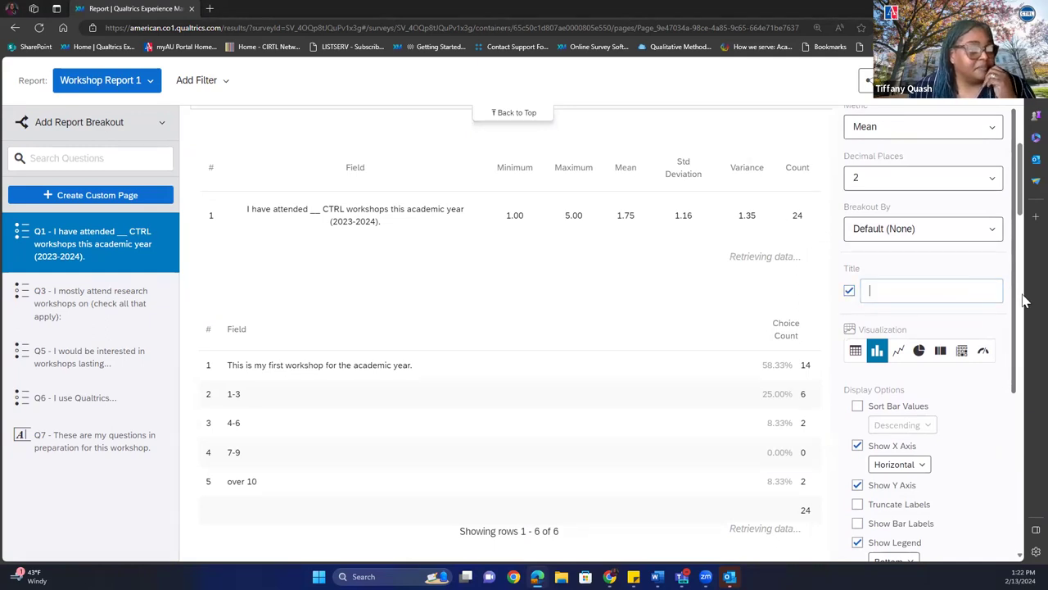
{"action": "scroll", "coordinate": [1020, 196], "scroll_direction": "up", "scroll_amount": 5}
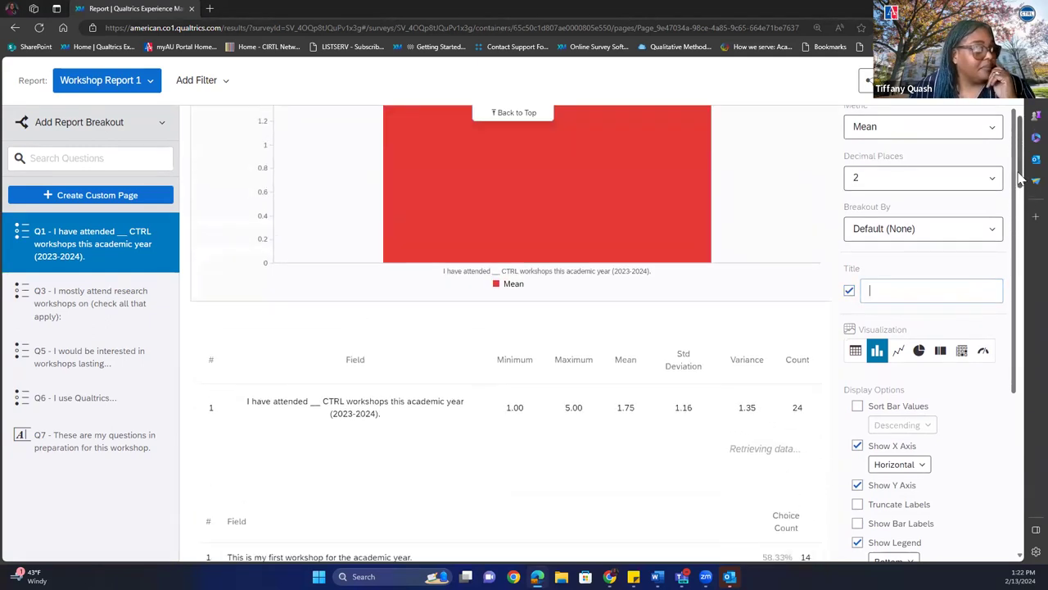
{"action": "scroll", "coordinate": [1015, 176], "scroll_direction": "down", "scroll_amount": 4}
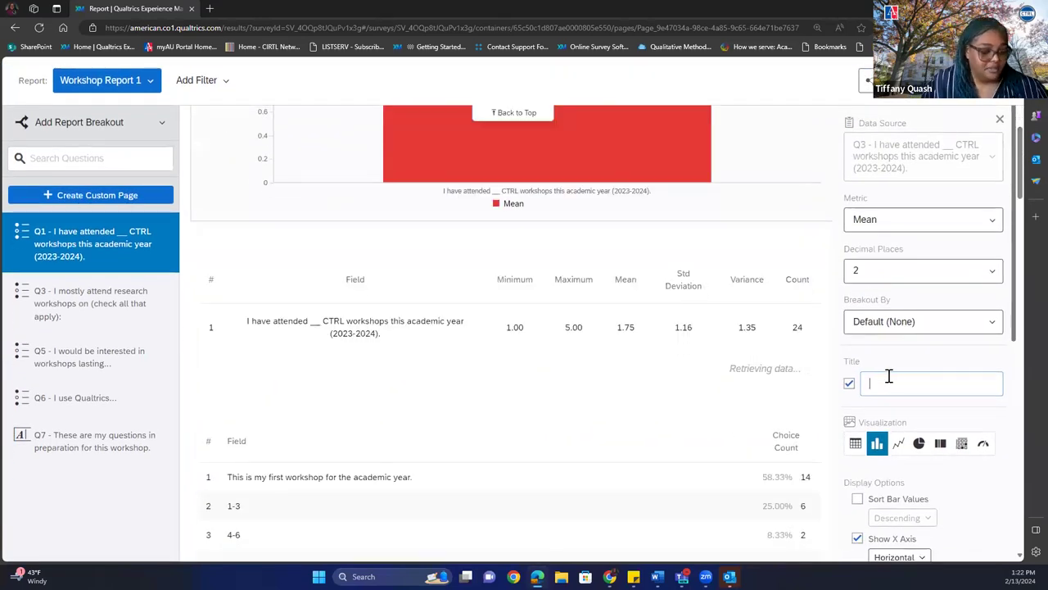
Enter 'Workshops' as the Q1 mean chart's title.
{"action": "type", "text": "W"}
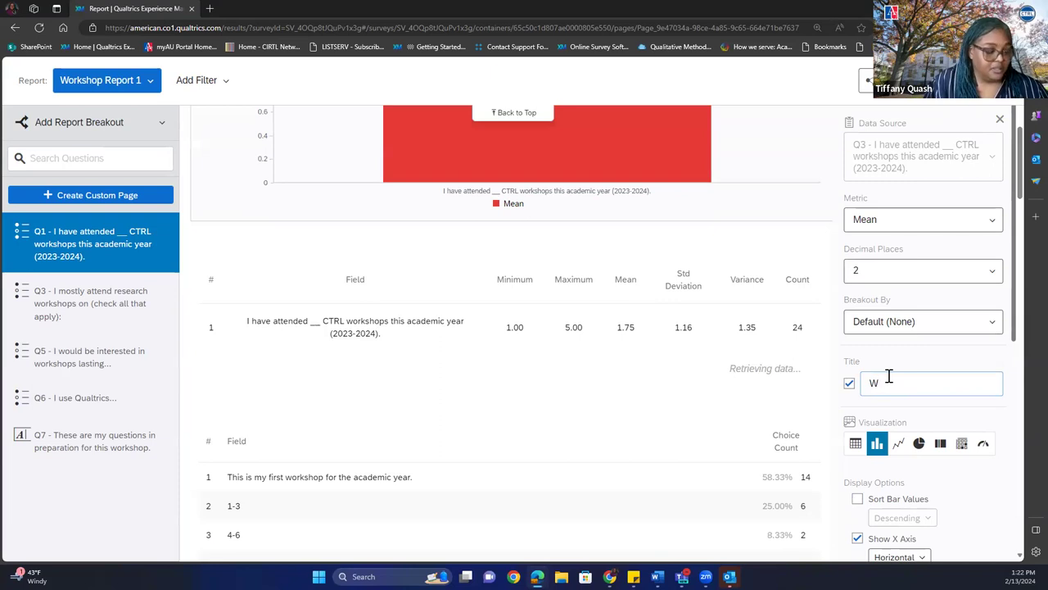
{"action": "type", "text": "iorkshops"}
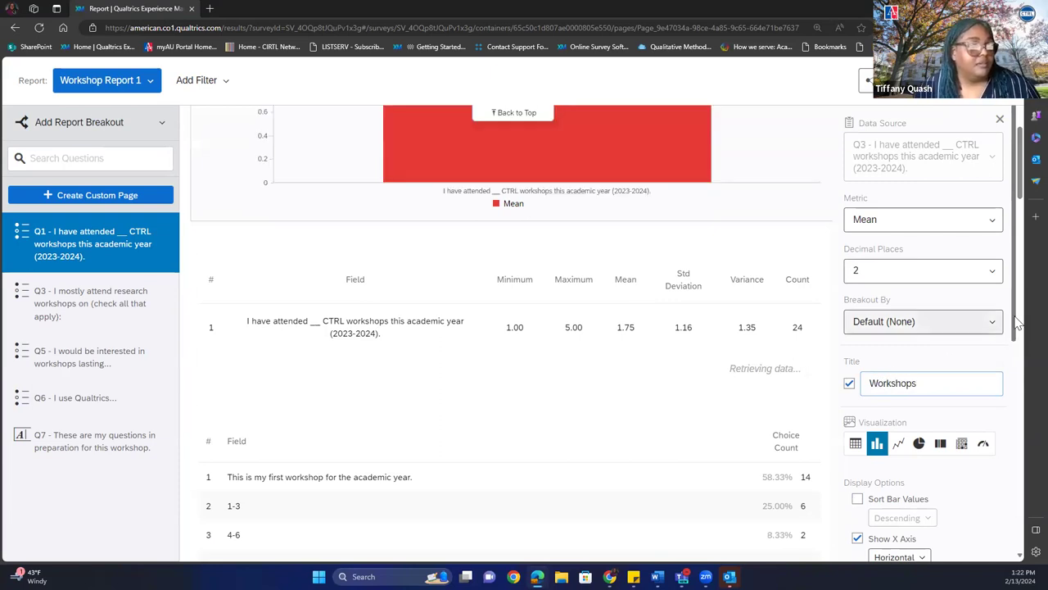
{"action": "left_click_drag", "start_coordinate": [1022, 200], "coordinate": [1022, 151]}
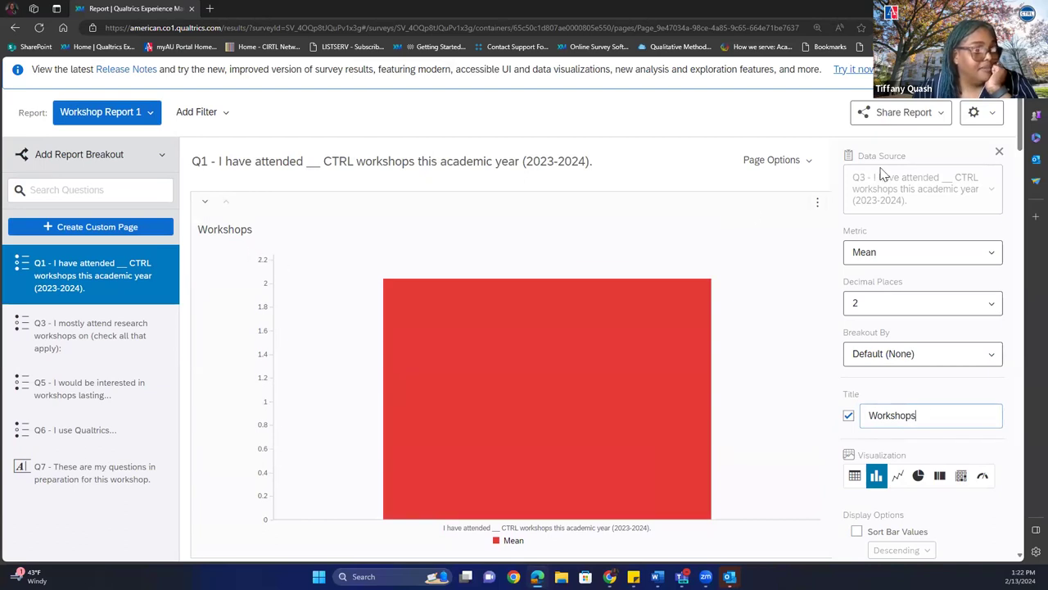
{"action": "left_click_drag", "start_coordinate": [1022, 146], "coordinate": [1022, 211]}
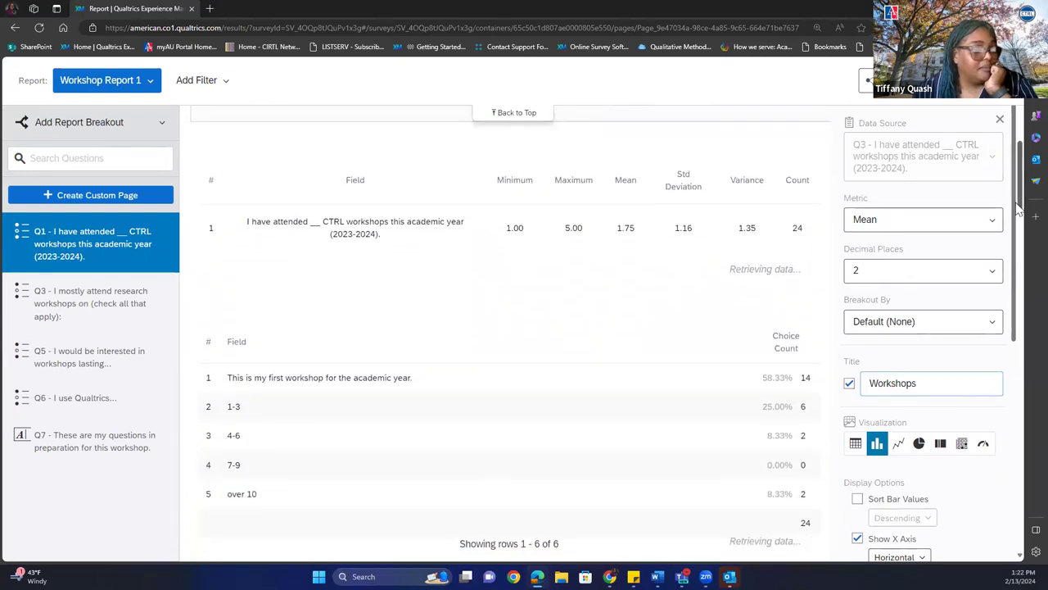
{"action": "left_click_drag", "start_coordinate": [1015, 211], "coordinate": [1019, 377]}
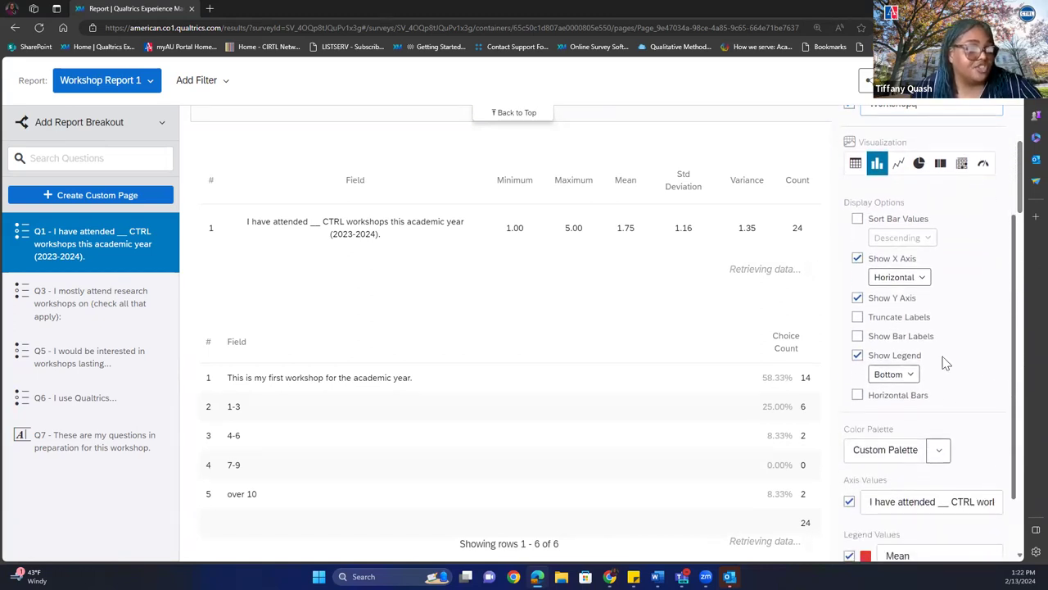
Show the 2.04 bar label and recolour the bar blue with the first categorical palette.
{"action": "left_click", "coordinate": [884, 343]}
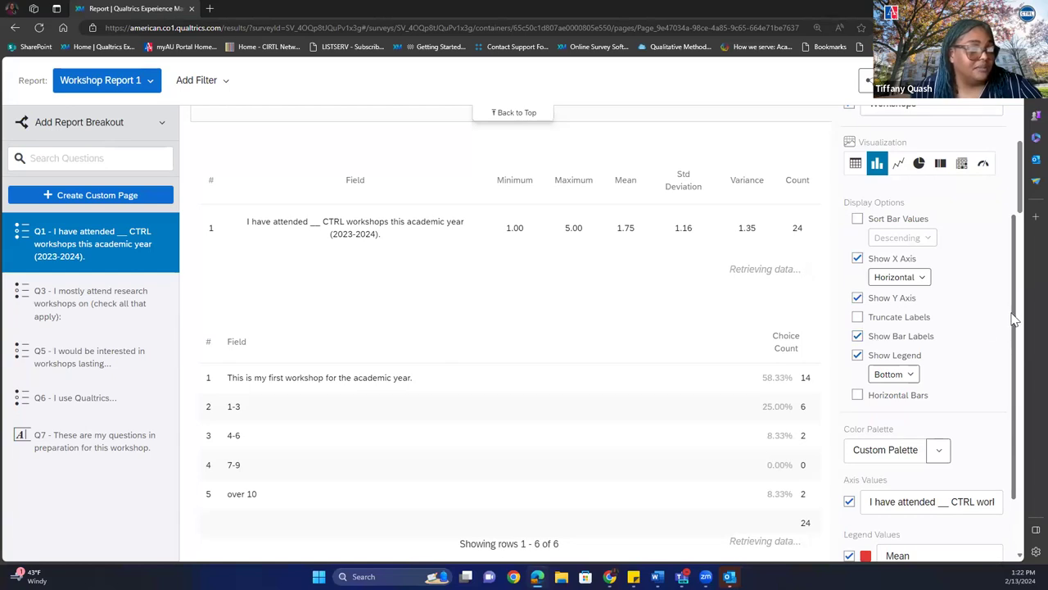
{"action": "left_click_drag", "start_coordinate": [1015, 321], "coordinate": [1018, 271]}
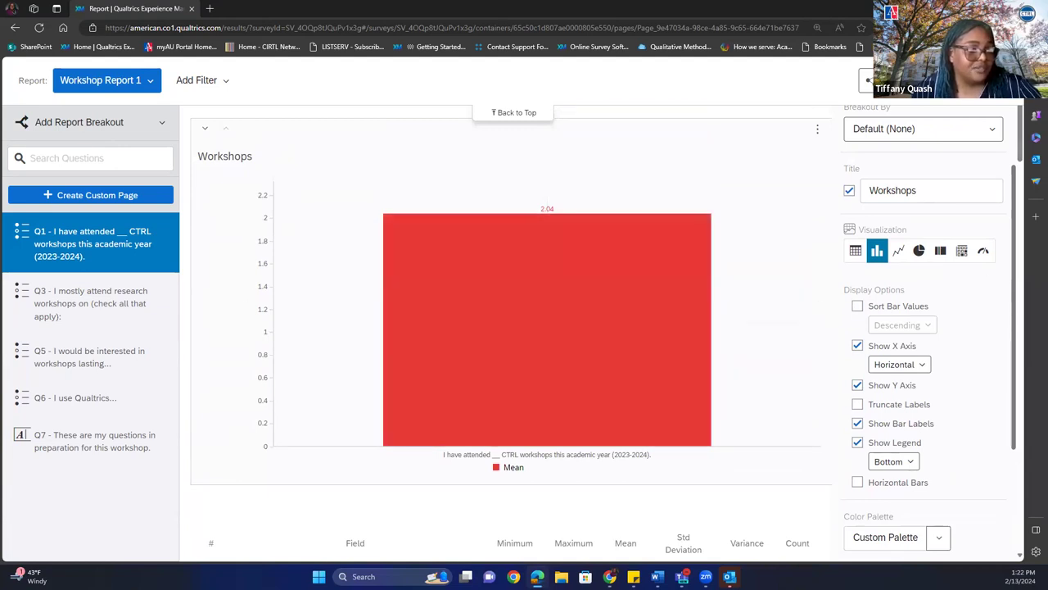
{"action": "left_click_drag", "start_coordinate": [1016, 211], "coordinate": [993, 340]}
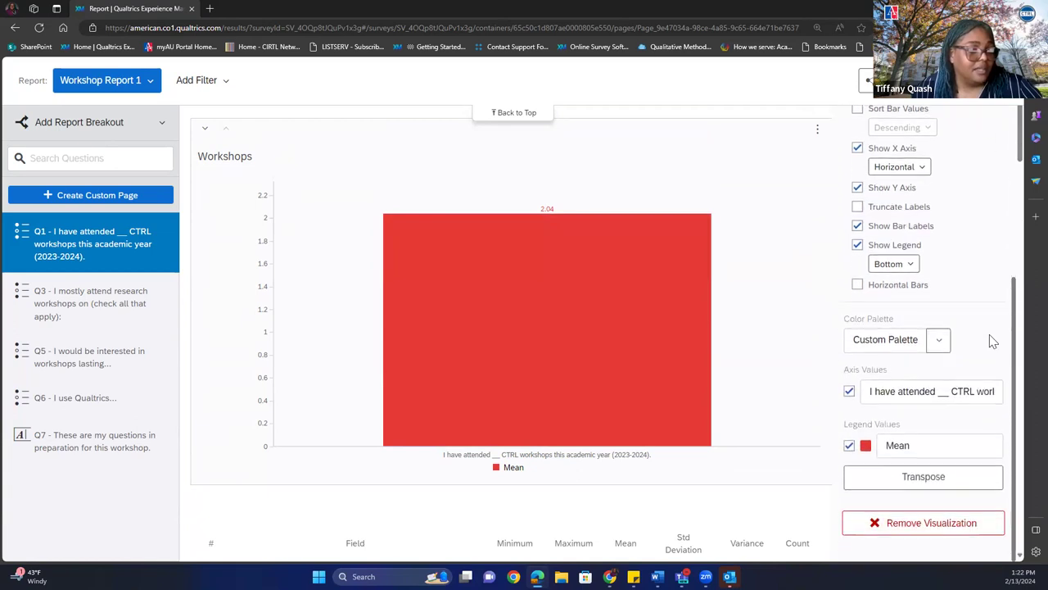
{"action": "left_click", "coordinate": [940, 344]}
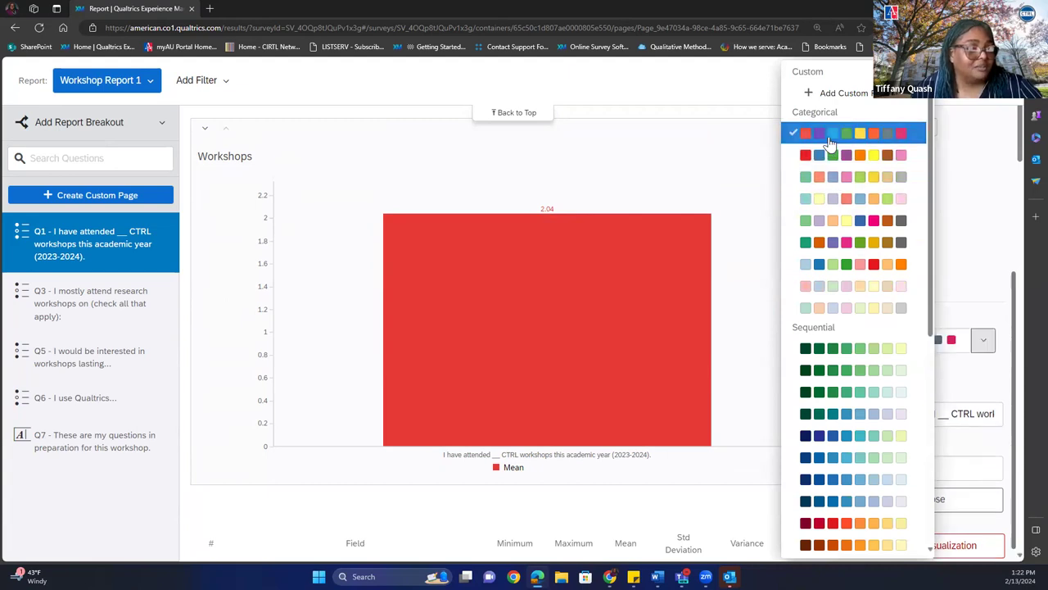
{"action": "left_click", "coordinate": [830, 141]}
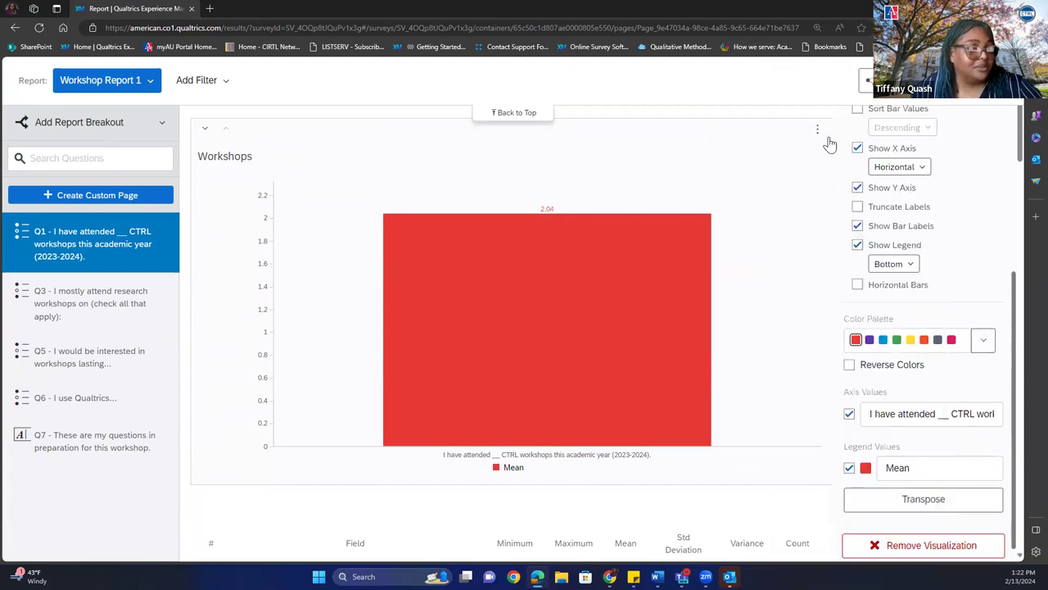
{"action": "left_click", "coordinate": [883, 340]}
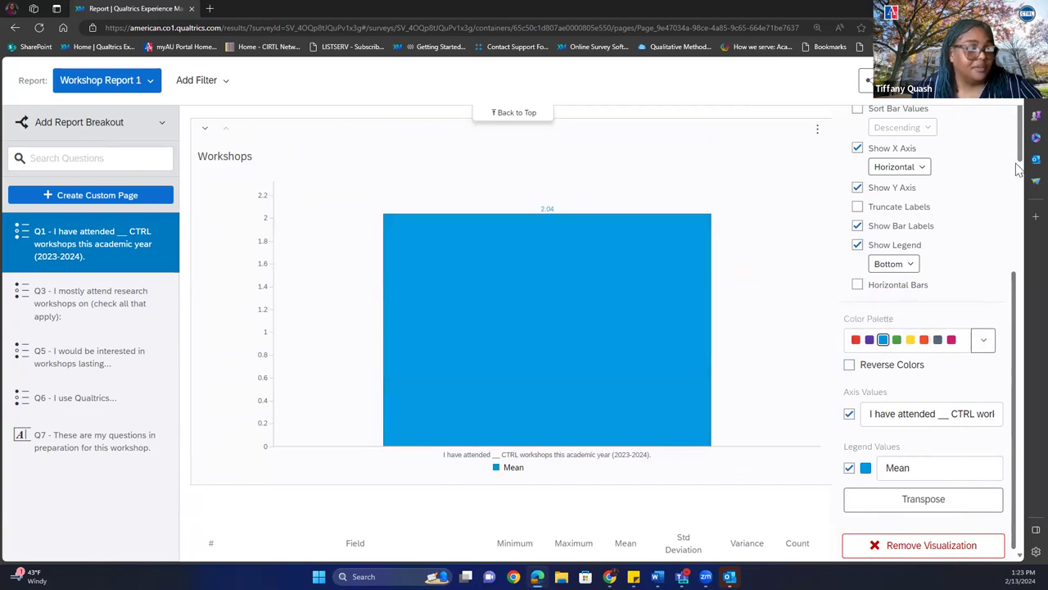
{"action": "scroll", "coordinate": [1023, 186], "scroll_direction": "down", "scroll_amount": 1}
{"action": "scroll", "coordinate": [1023, 186], "scroll_direction": "down", "scroll_amount": 8}
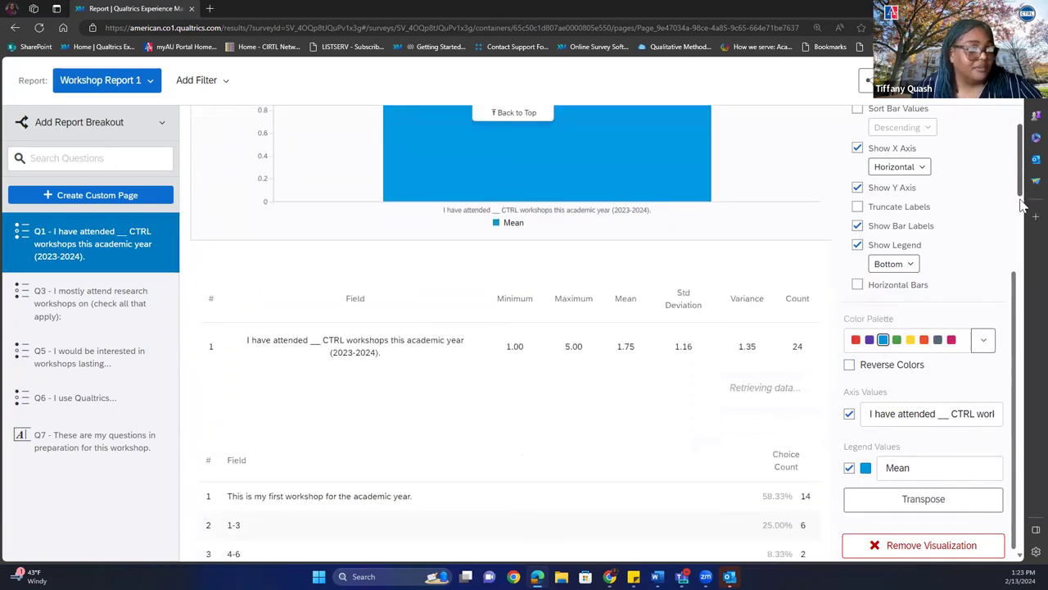
{"action": "scroll", "coordinate": [1013, 268], "scroll_direction": "up", "scroll_amount": 4}
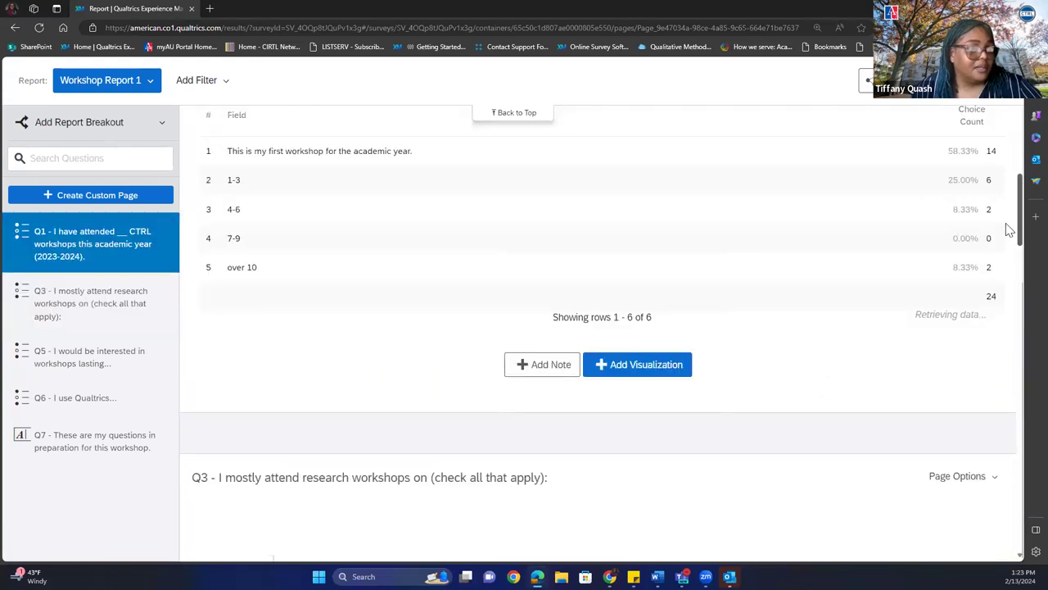
{"action": "scroll", "coordinate": [1005, 232], "scroll_direction": "down", "scroll_amount": 1}
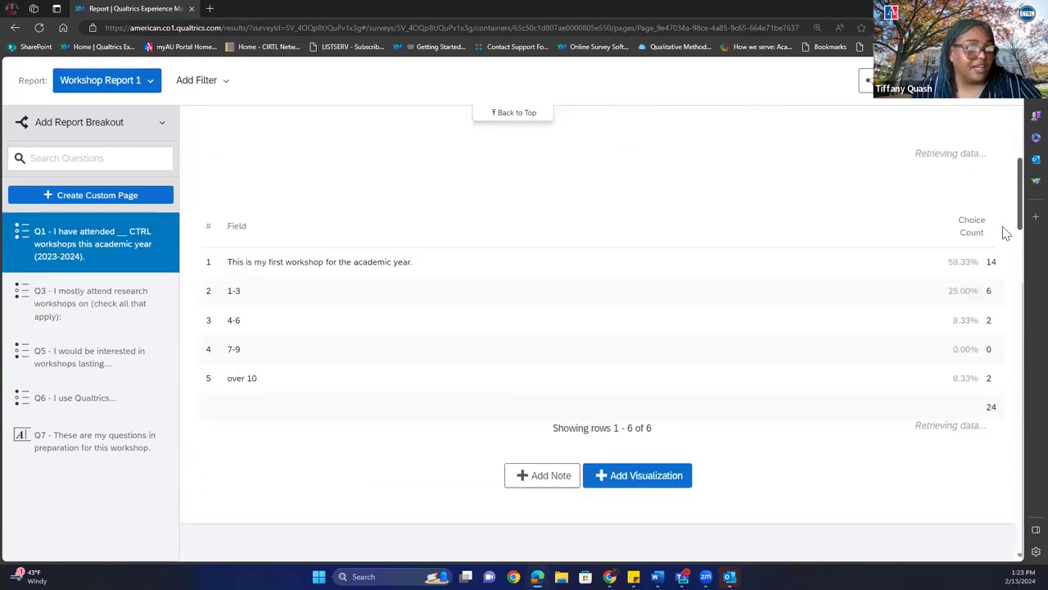
{"action": "scroll", "coordinate": [1004, 238], "scroll_direction": "down", "scroll_amount": 1}
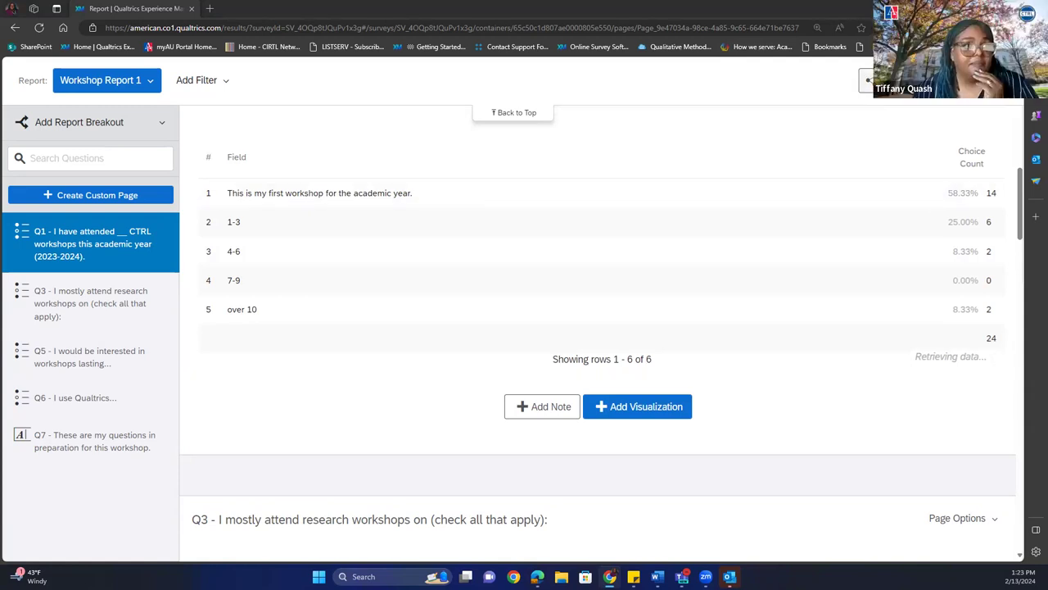
{"action": "left_click", "coordinate": [870, 80]}
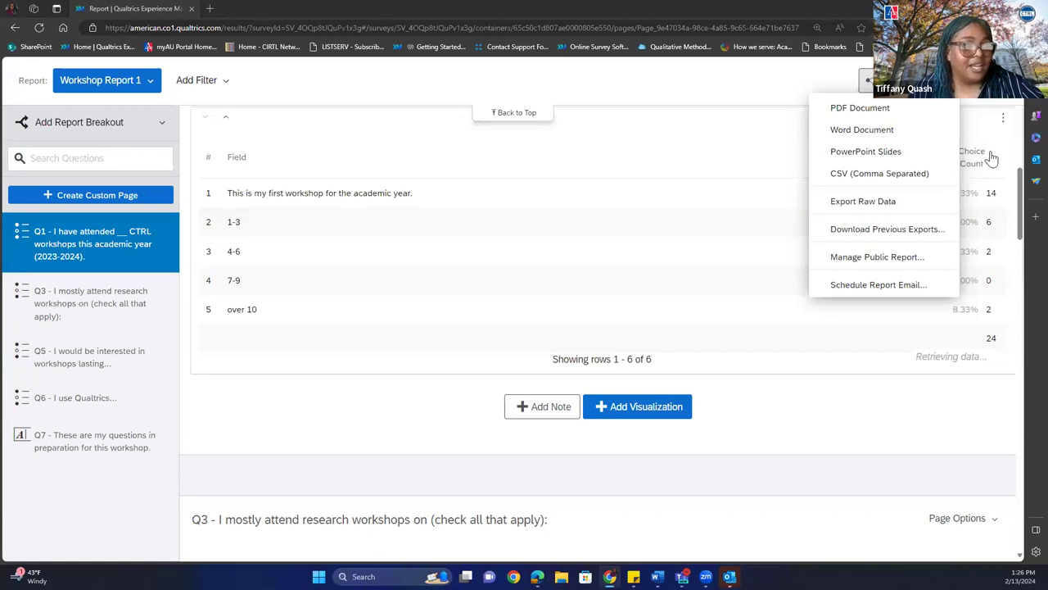
Dismiss the export menu and scroll down to the Q3 workshop topics chart.
{"action": "left_click", "coordinate": [1021, 183]}
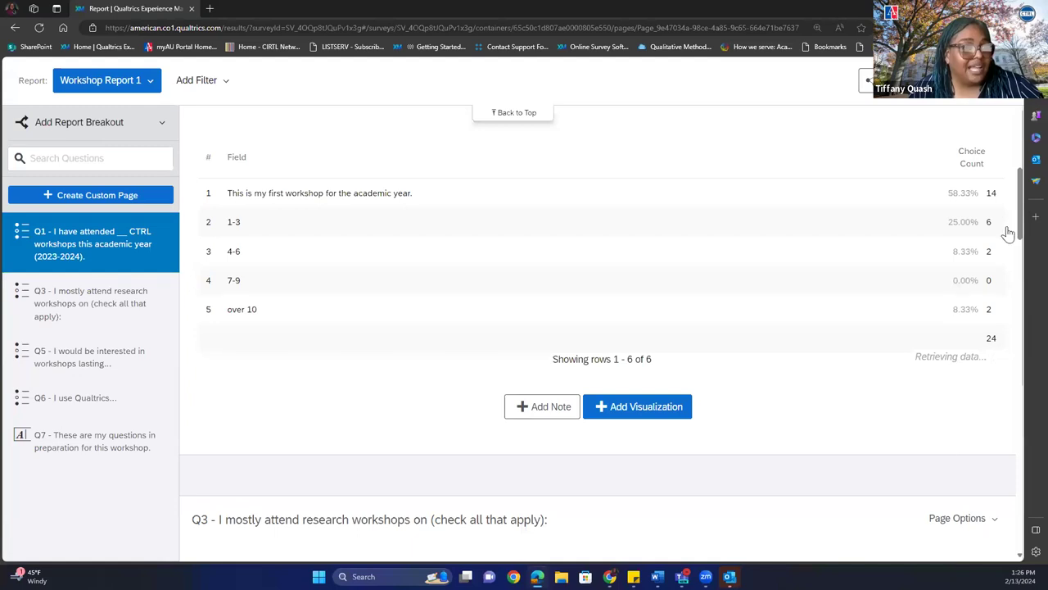
{"action": "scroll", "coordinate": [1021, 244], "scroll_direction": "down", "scroll_amount": 2}
{"action": "scroll", "coordinate": [1021, 244], "scroll_direction": "down", "scroll_amount": 2}
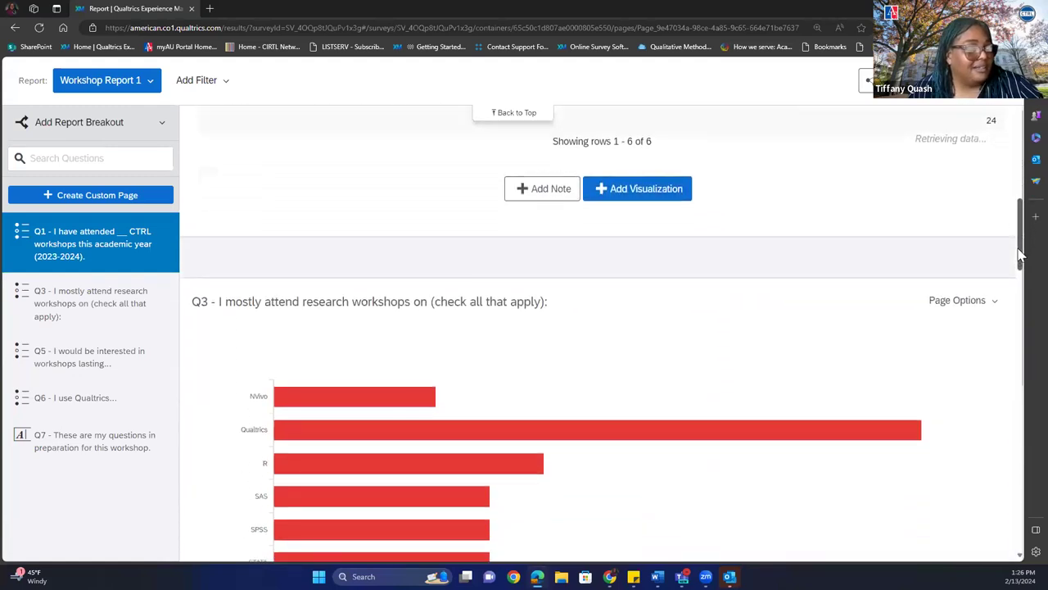
{"action": "scroll", "coordinate": [1019, 261], "scroll_direction": "down", "scroll_amount": 1}
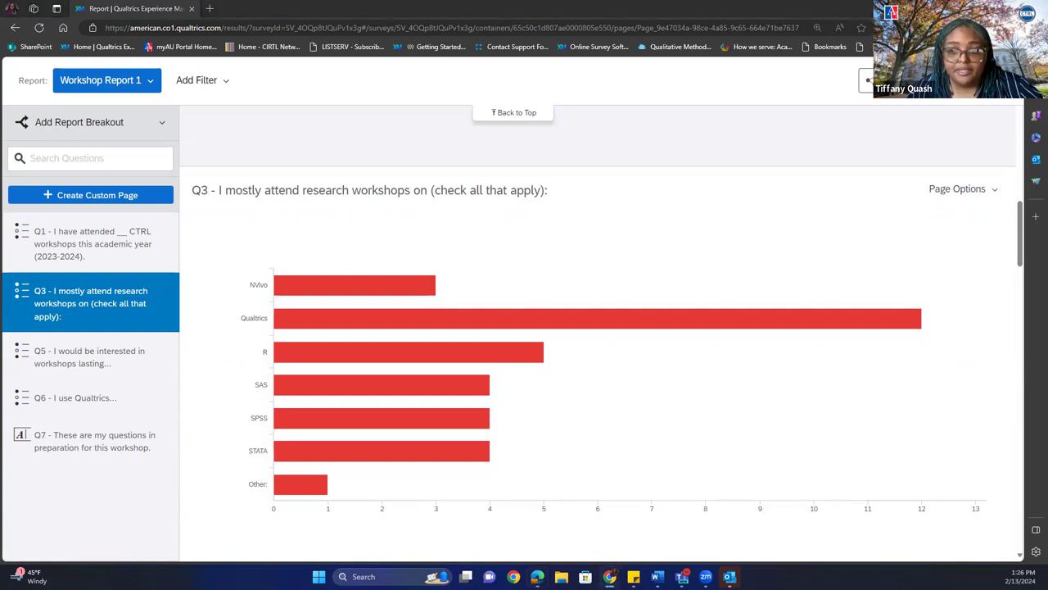
Open the Q3 chart's Data Source, Metric and Breakout By settings.
{"action": "left_click", "coordinate": [488, 321]}
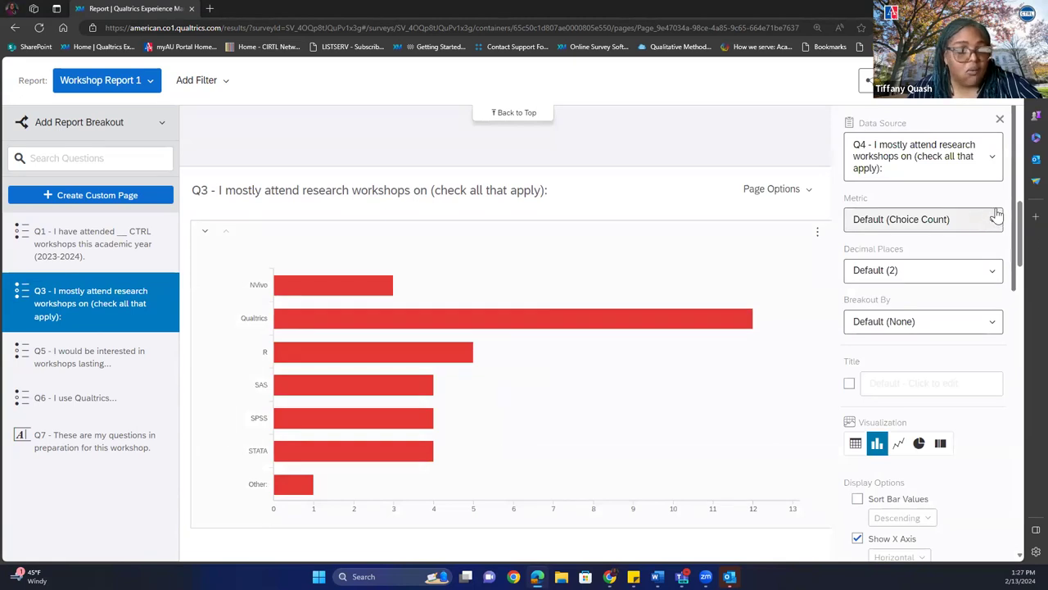
{"action": "scroll", "coordinate": [1019, 213], "scroll_direction": "down", "scroll_amount": 2}
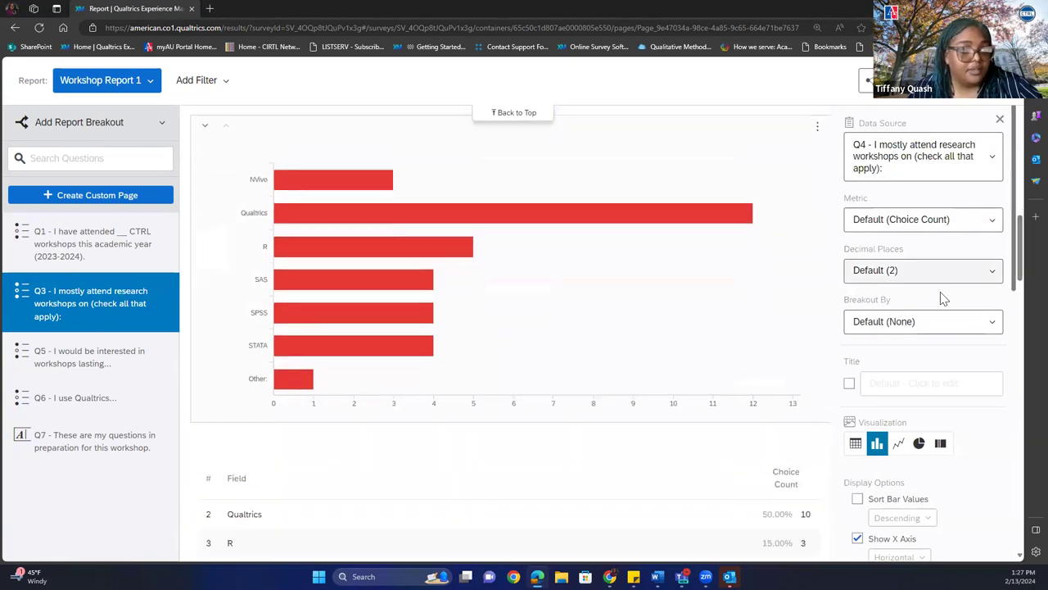
Break the Q3 workshop-topics chart down by Q5, grouping bars under 30, 45 and 60 minutes.
{"action": "left_click", "coordinate": [935, 323]}
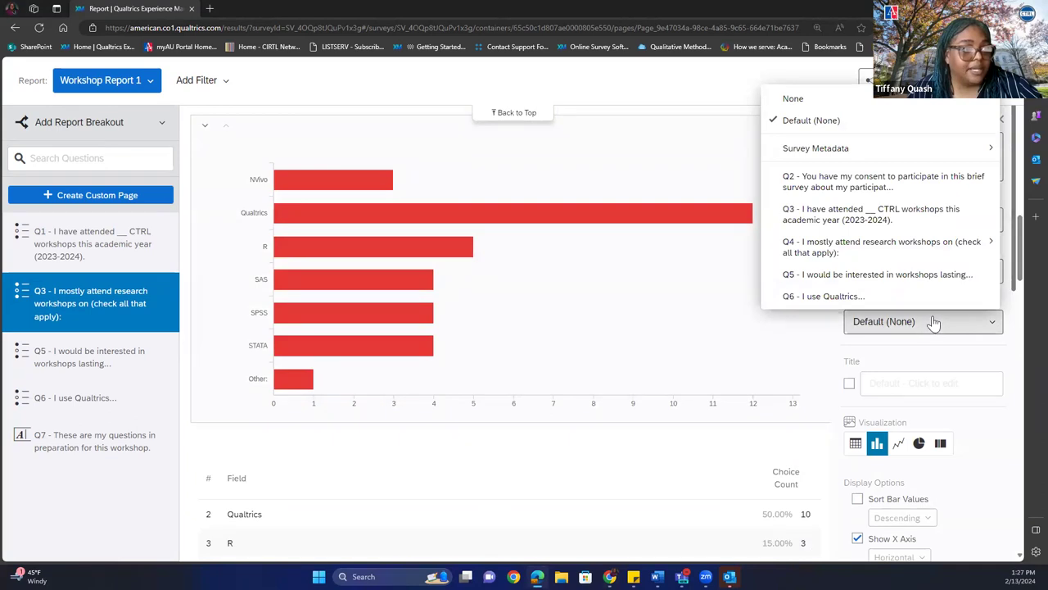
{"action": "left_click", "coordinate": [904, 278]}
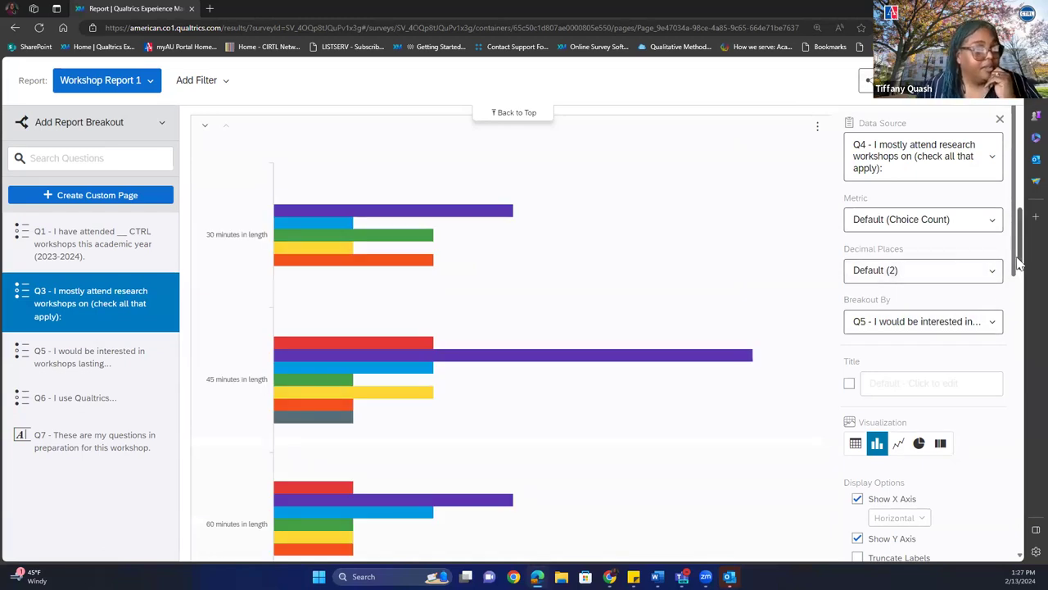
{"action": "left_click_drag", "start_coordinate": [1021, 262], "coordinate": [1021, 276]}
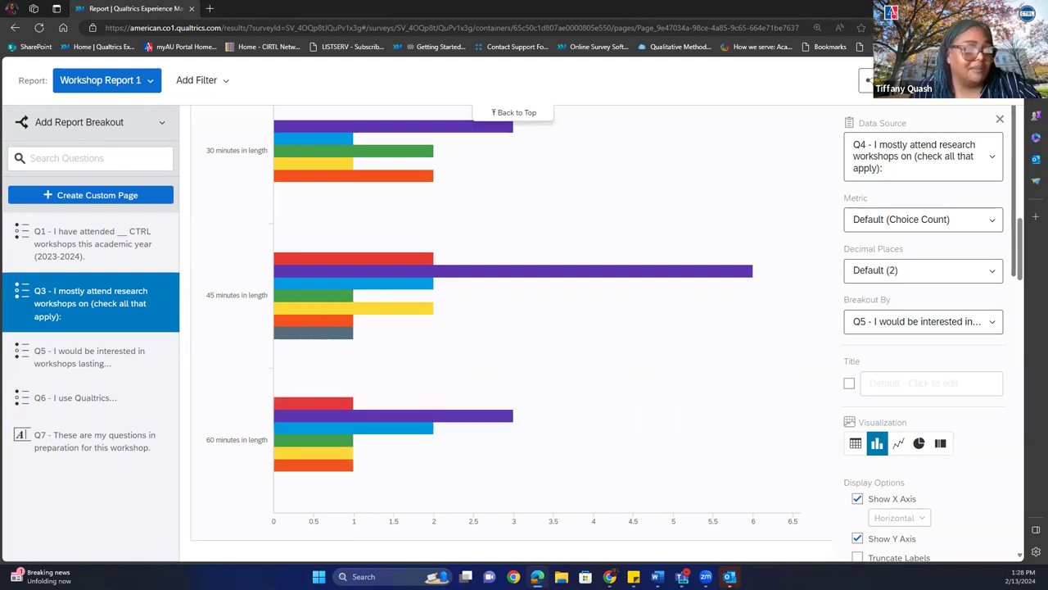
{"action": "left_click_drag", "start_coordinate": [1020, 204], "coordinate": [1012, 250]}
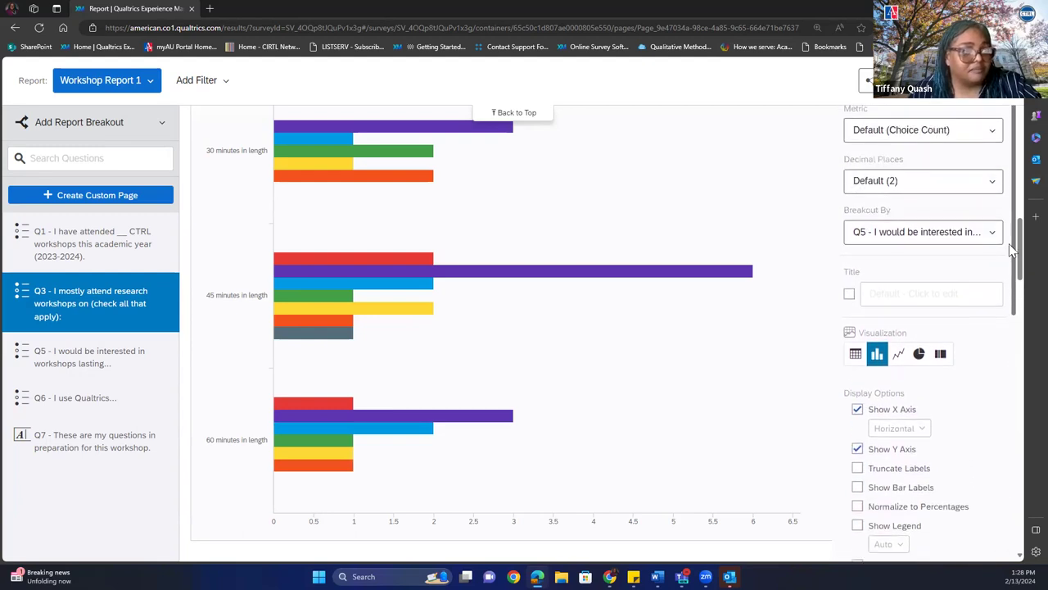
Set the Q3 chart's Breakout By to None so it shows ungrouped topic counts again.
{"action": "left_click", "coordinate": [940, 233]}
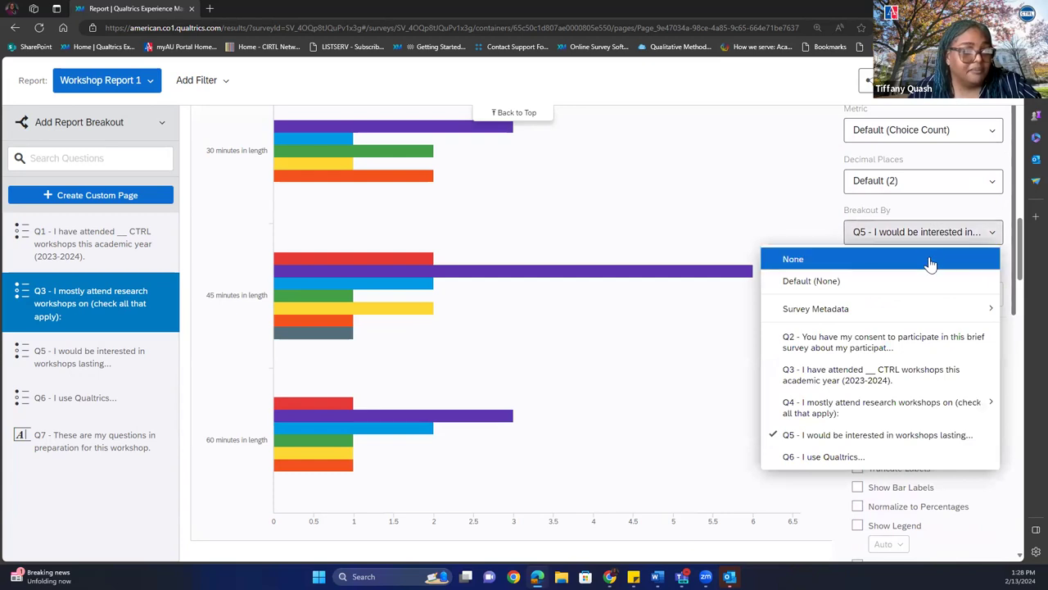
{"action": "left_click", "coordinate": [931, 261]}
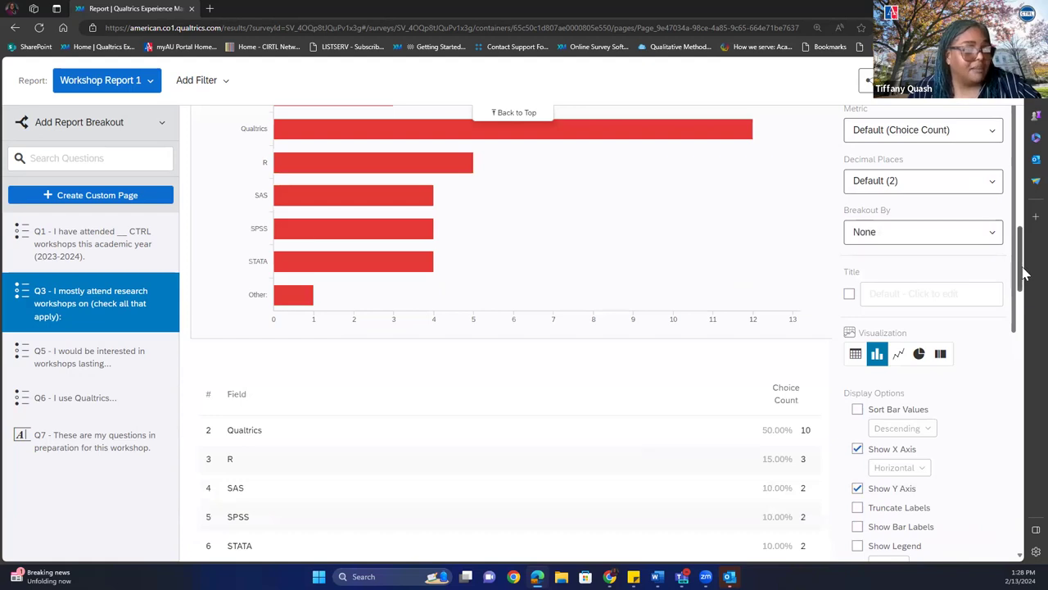
{"action": "left_click_drag", "start_coordinate": [1021, 272], "coordinate": [1021, 258]}
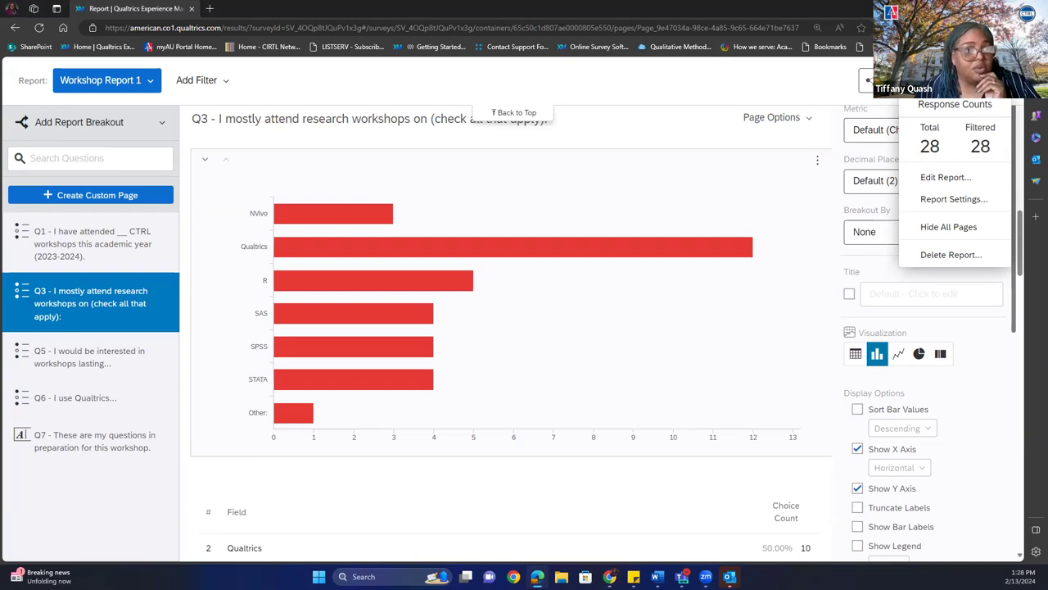
Enable 'Use Simple Table Column Totals' in Report Settings and save the settings.
{"action": "left_click", "coordinate": [938, 202]}
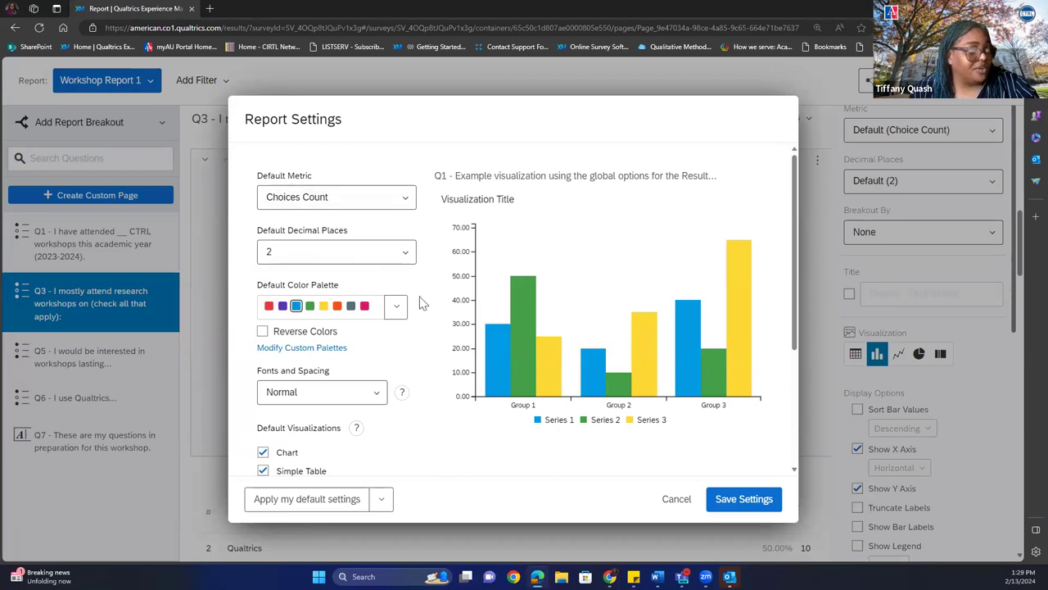
{"action": "scroll", "coordinate": [773, 319], "scroll_direction": "down", "scroll_amount": 2}
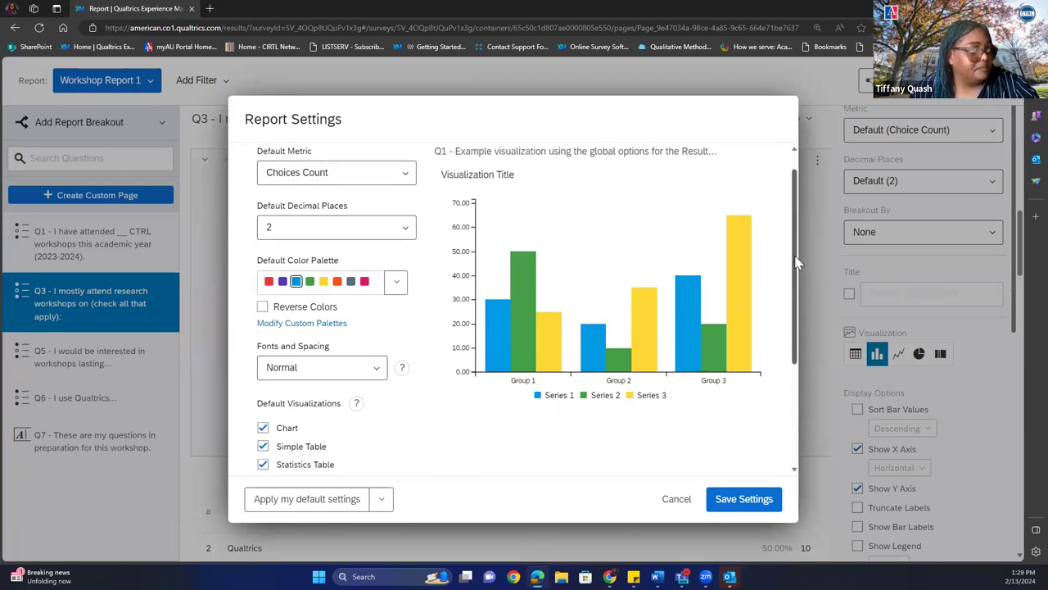
{"action": "scroll", "coordinate": [773, 320], "scroll_direction": "down", "scroll_amount": 2}
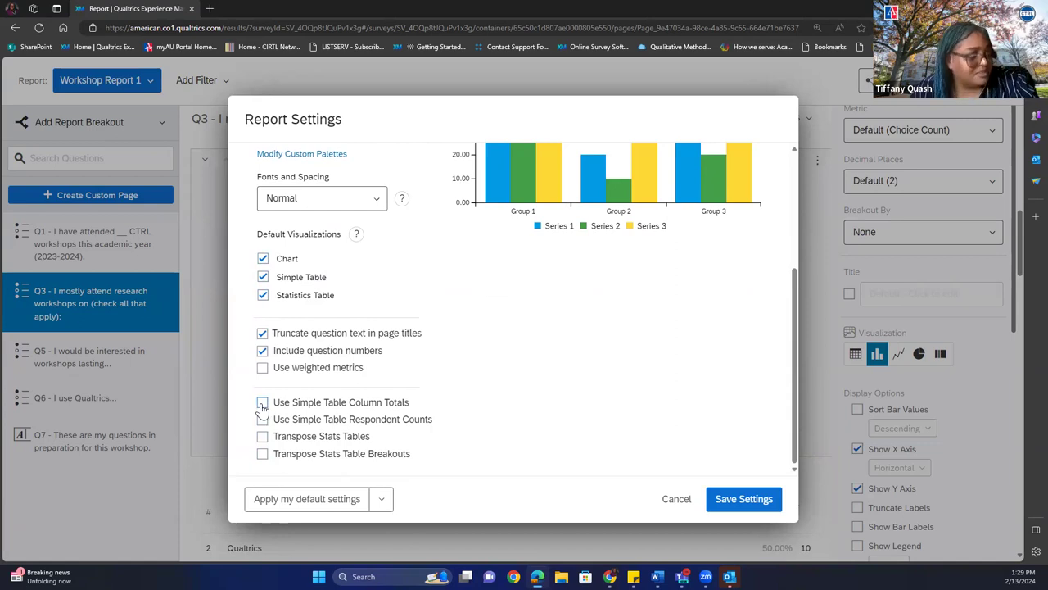
{"action": "left_click", "coordinate": [262, 403]}
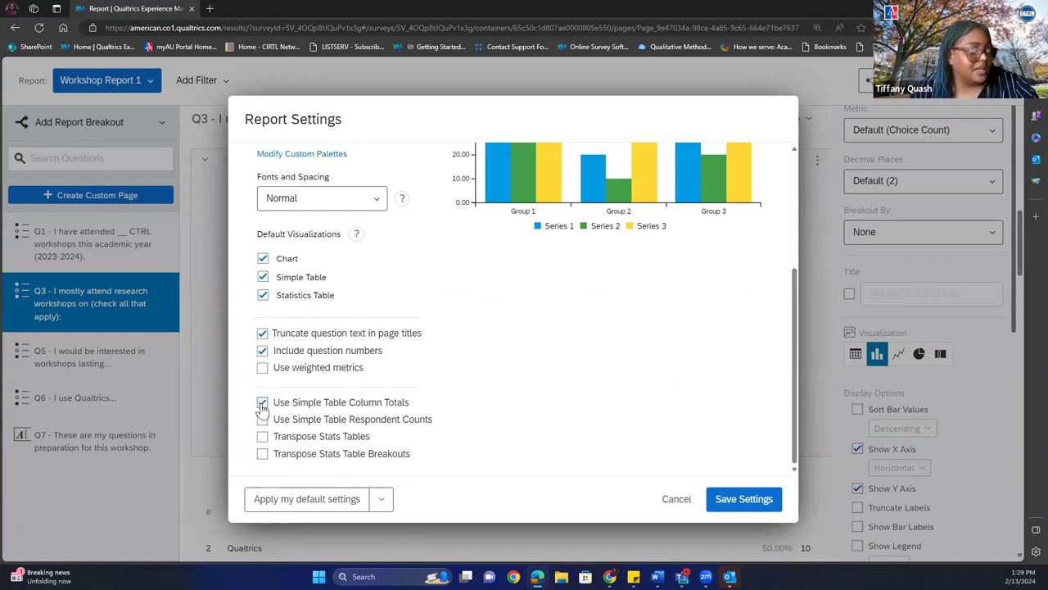
{"action": "left_click", "coordinate": [747, 504]}
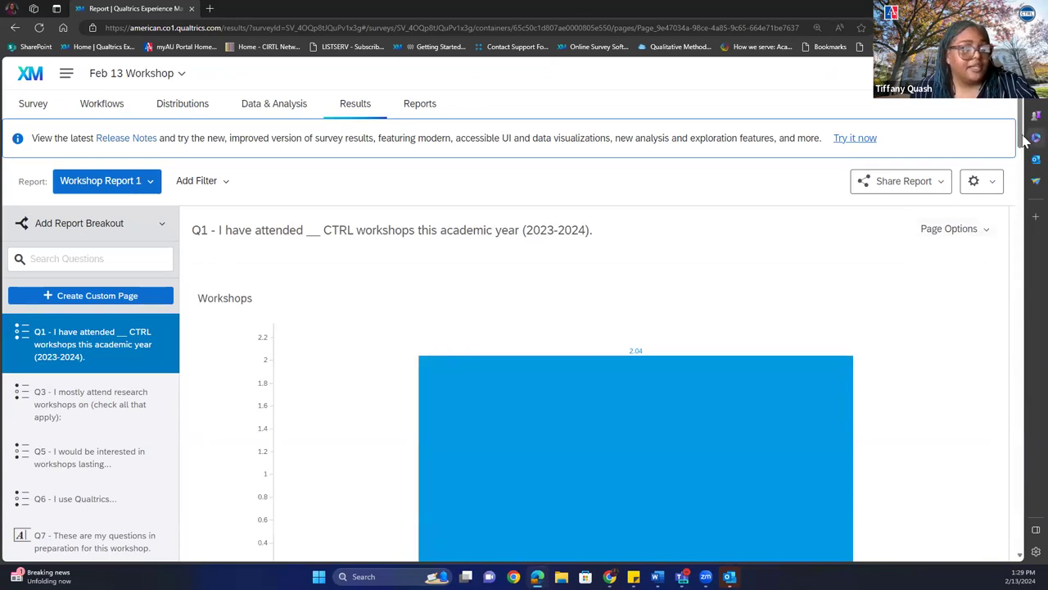
{"action": "left_click_drag", "start_coordinate": [1021, 141], "coordinate": [1016, 190]}
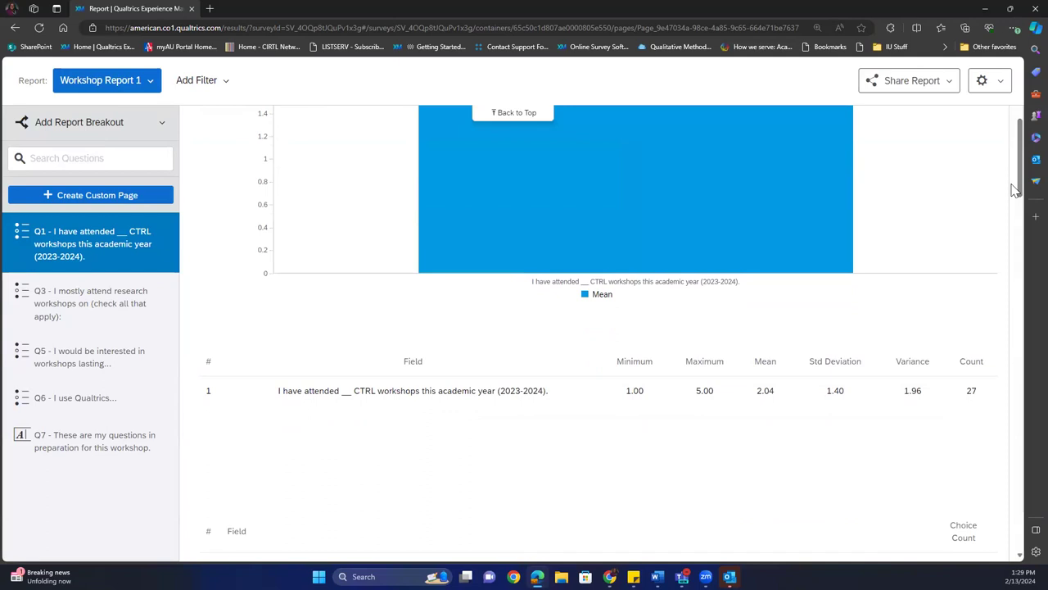
{"action": "mouse_move", "coordinate": [989, 185]}
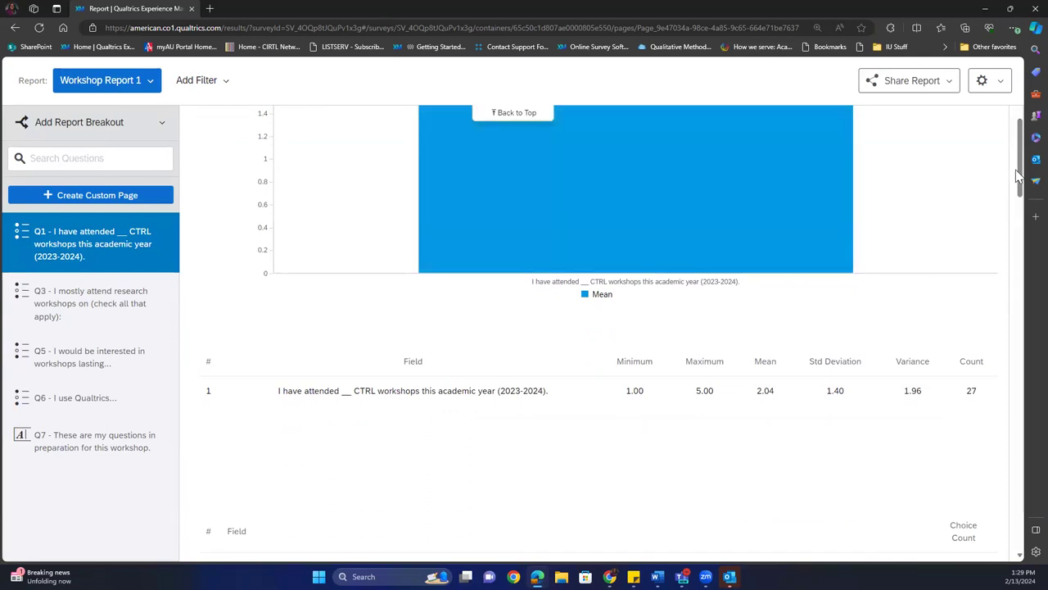
{"action": "left_click_drag", "start_coordinate": [1021, 180], "coordinate": [1021, 215]}
{"action": "key", "text": "Home"}
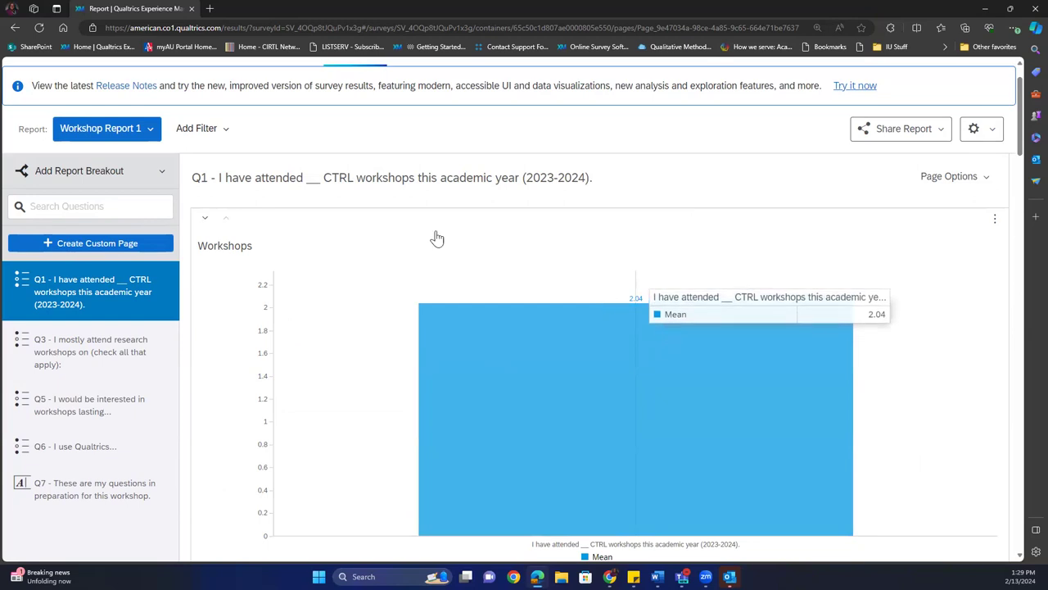
Switch to Workshop Report 1 (Copy) and review its Q1 attendance chart.
{"action": "left_click", "coordinate": [133, 138]}
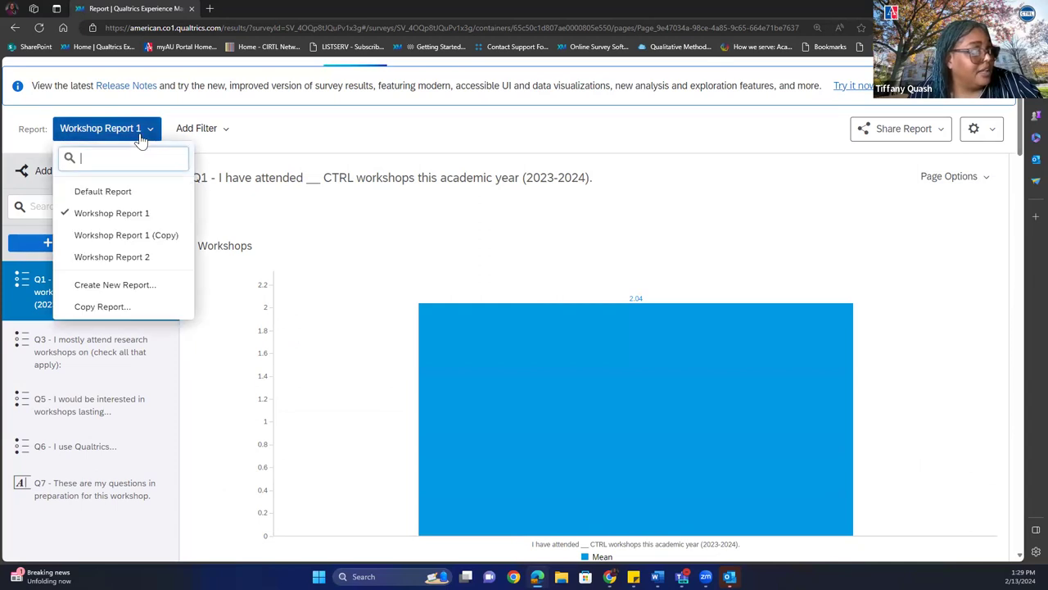
{"action": "left_click", "coordinate": [125, 235]}
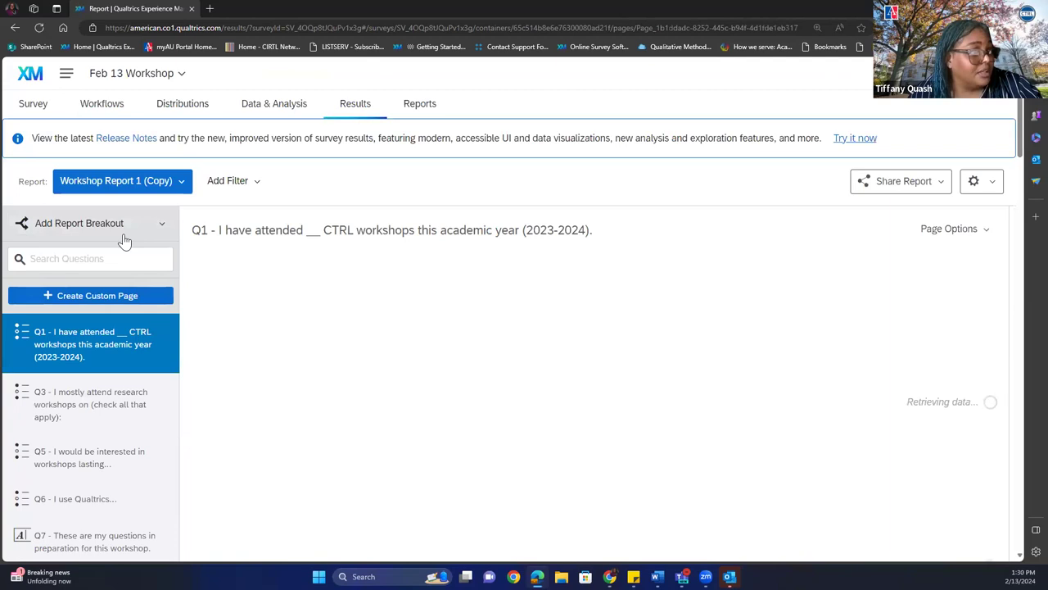
{"action": "mouse_move", "coordinate": [704, 337]}
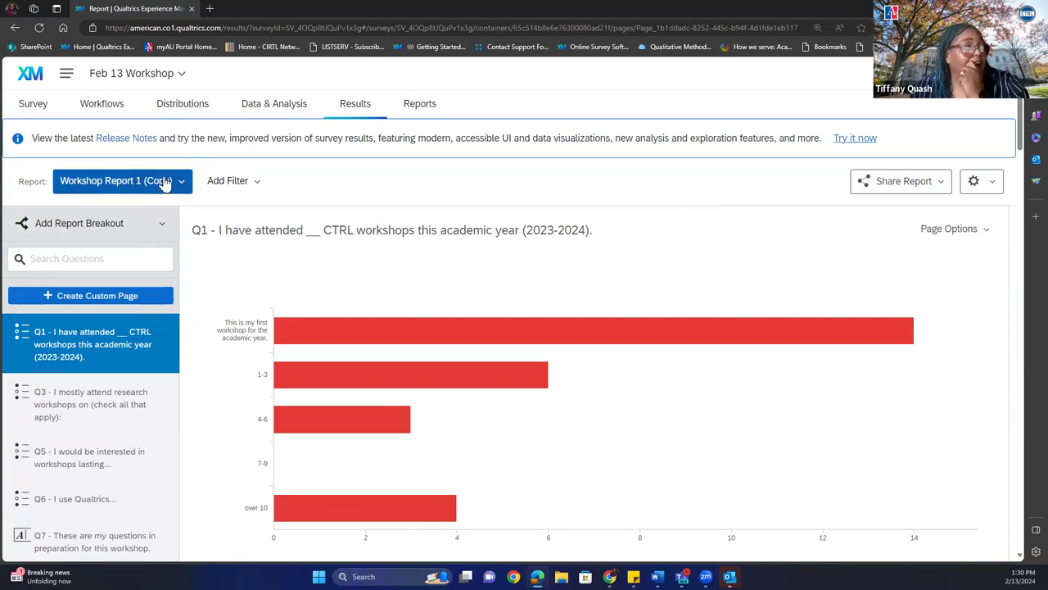
{"action": "mouse_move", "coordinate": [381, 508]}
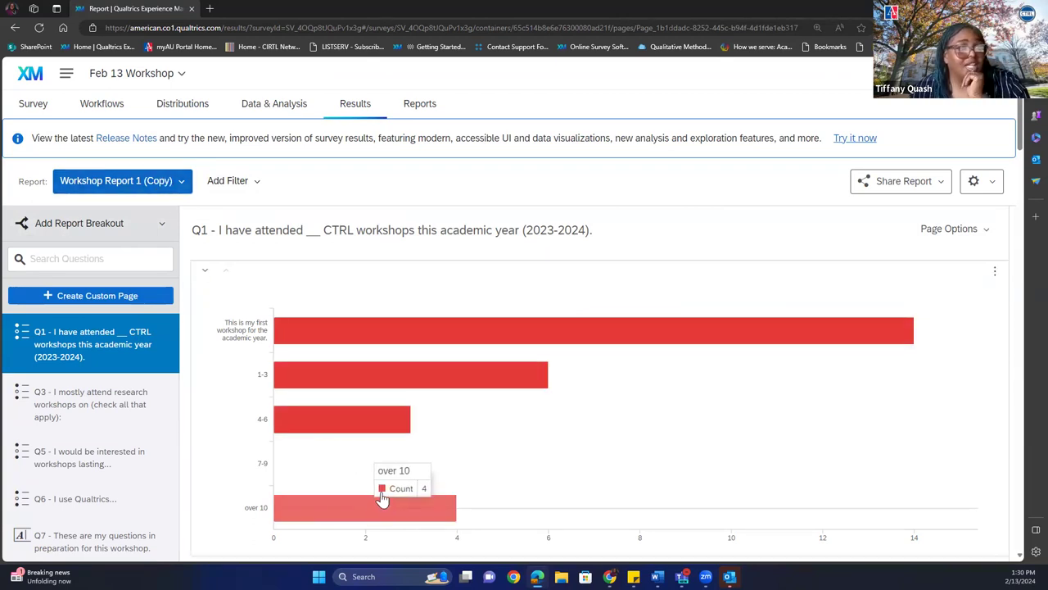
{"action": "mouse_move", "coordinate": [391, 467]}
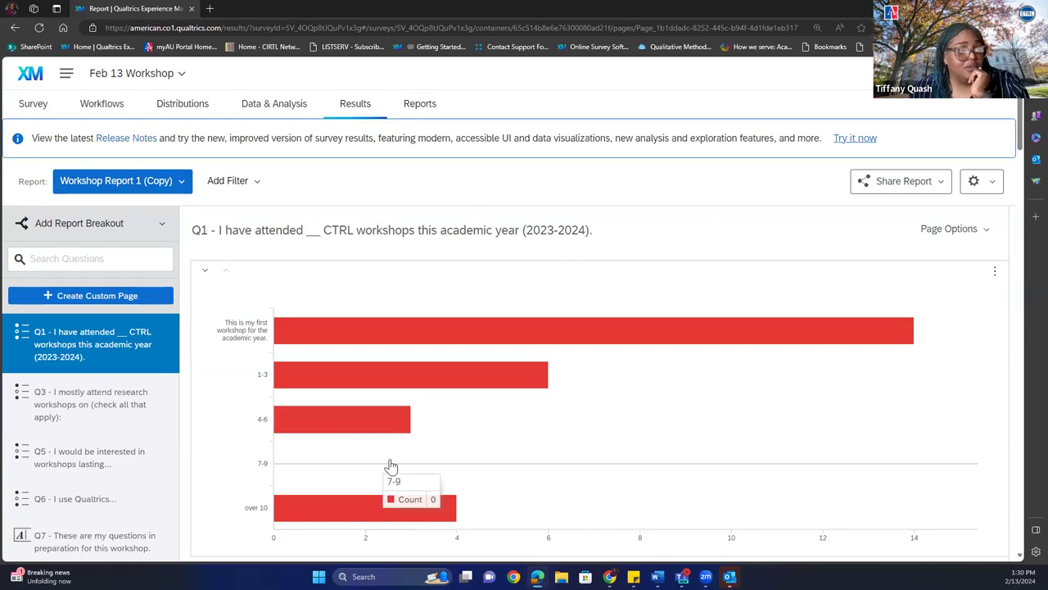
Check the copy's response counts, then switch to Workshop Report 1.
{"action": "left_click", "coordinate": [974, 184]}
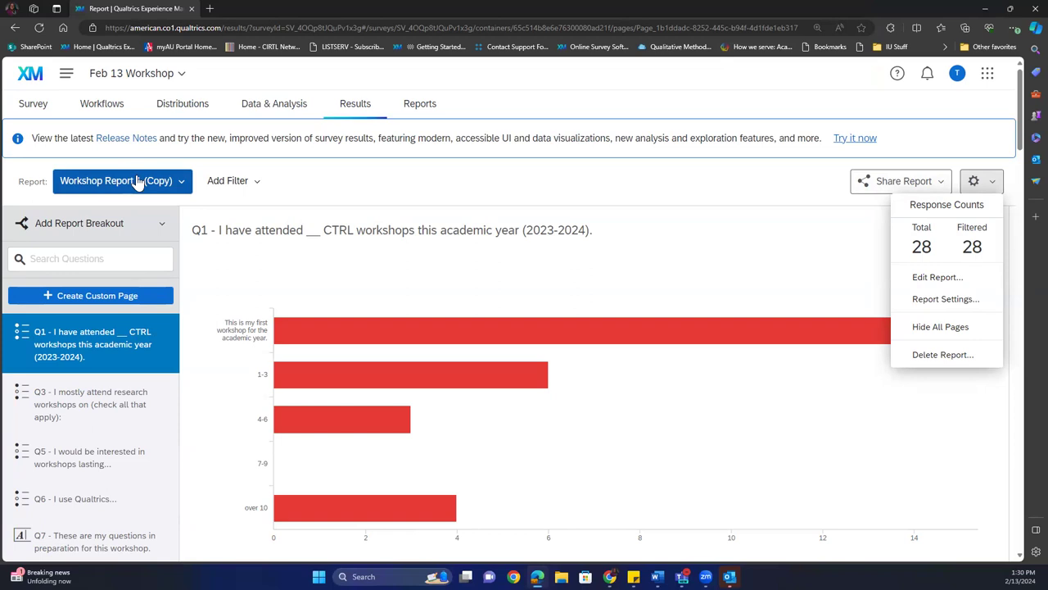
{"action": "left_click", "coordinate": [137, 181]}
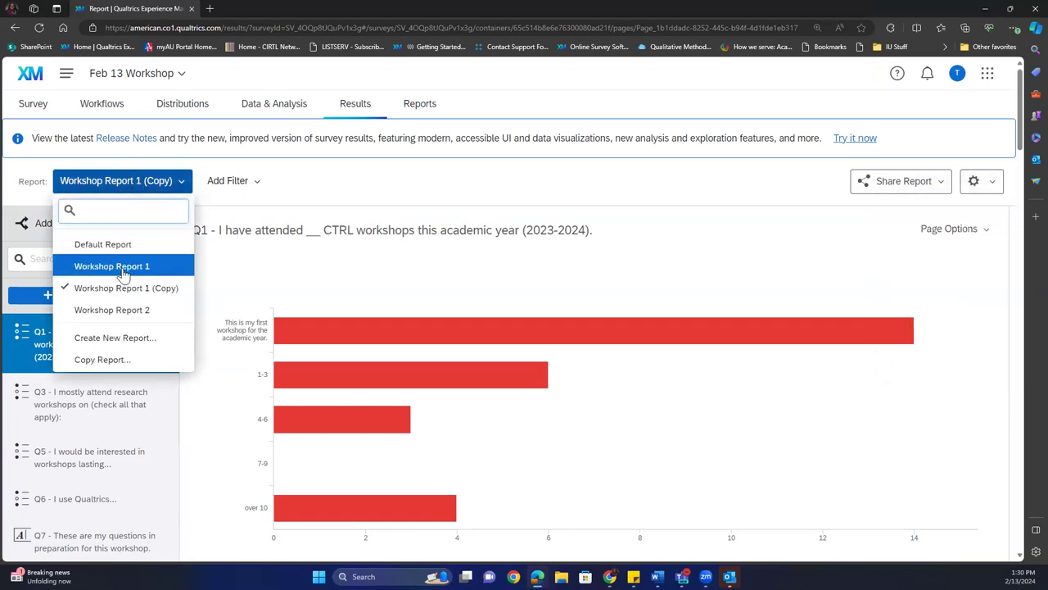
{"action": "left_click", "coordinate": [115, 267]}
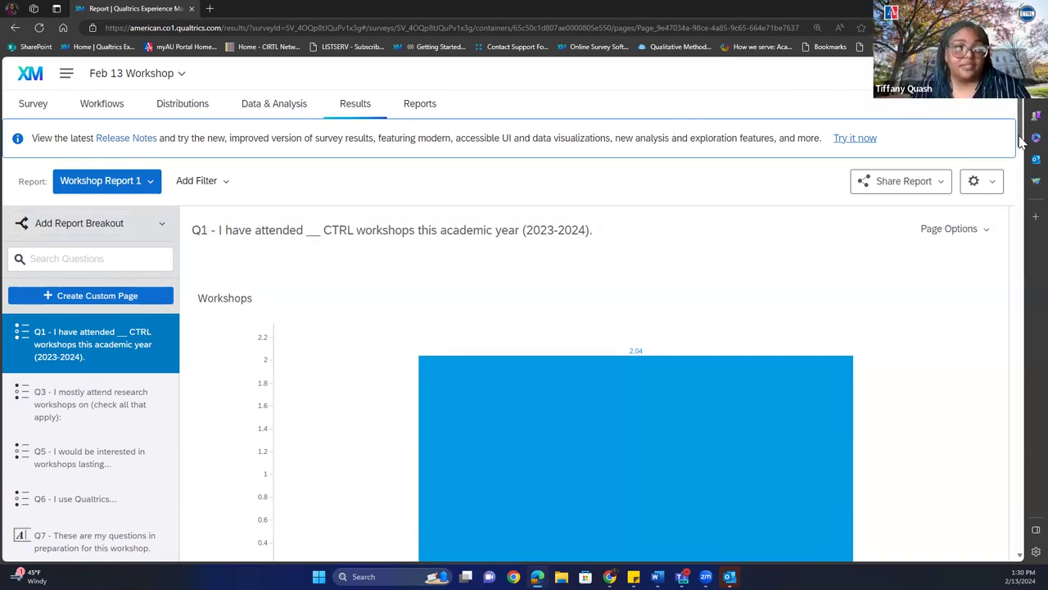
{"action": "scroll", "coordinate": [1015, 188], "scroll_direction": "down", "scroll_amount": 4}
{"action": "scroll", "coordinate": [1015, 188], "scroll_direction": "up", "scroll_amount": 4}
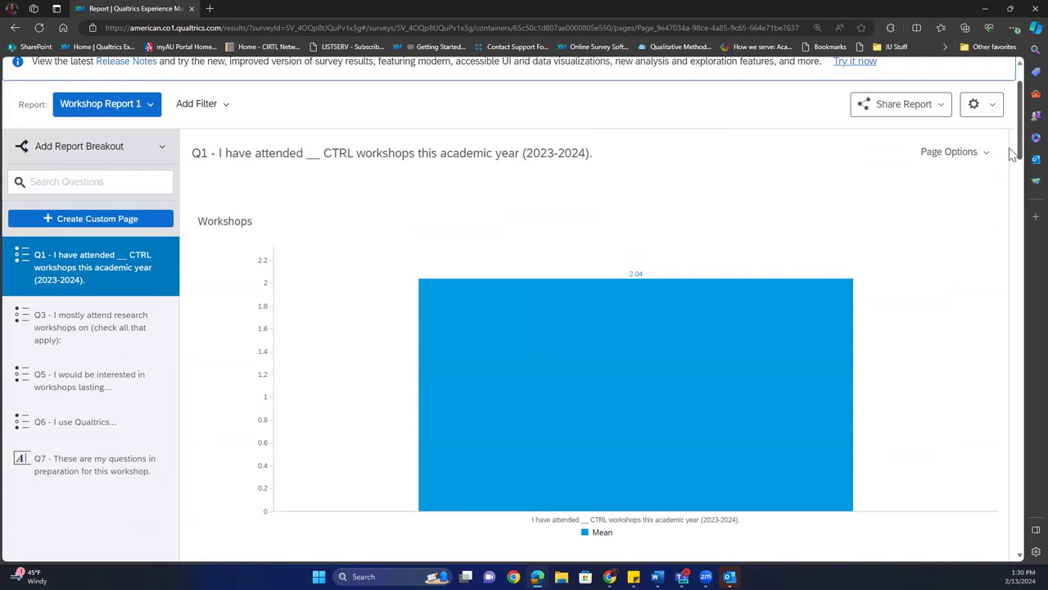
{"action": "left_click", "coordinate": [742, 316]}
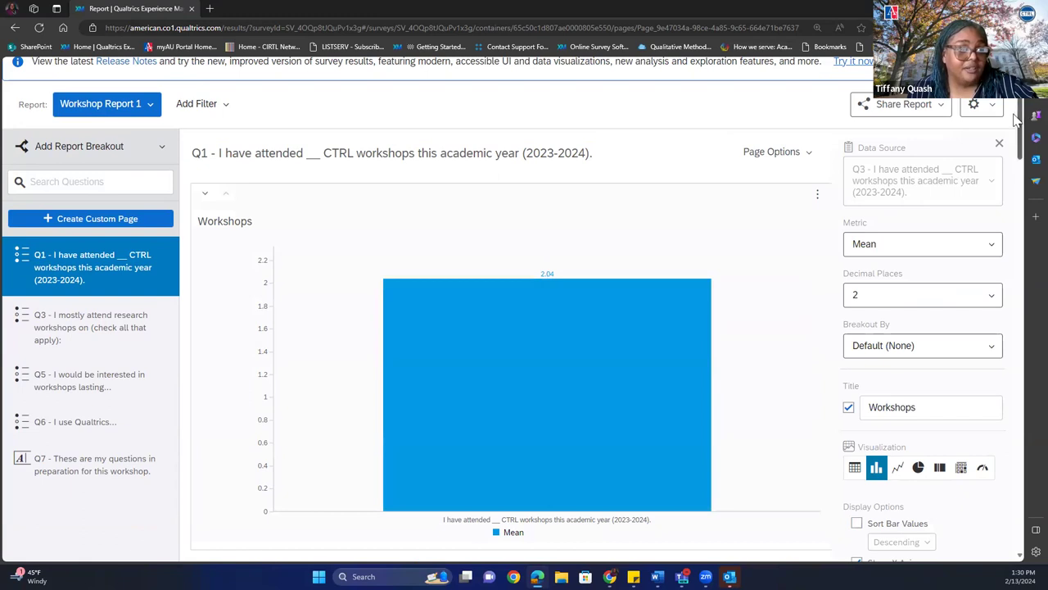
{"action": "left_click_drag", "start_coordinate": [1019, 123], "coordinate": [1008, 185]}
{"action": "scroll", "coordinate": [1008, 245], "scroll_direction": "down", "scroll_amount": 3}
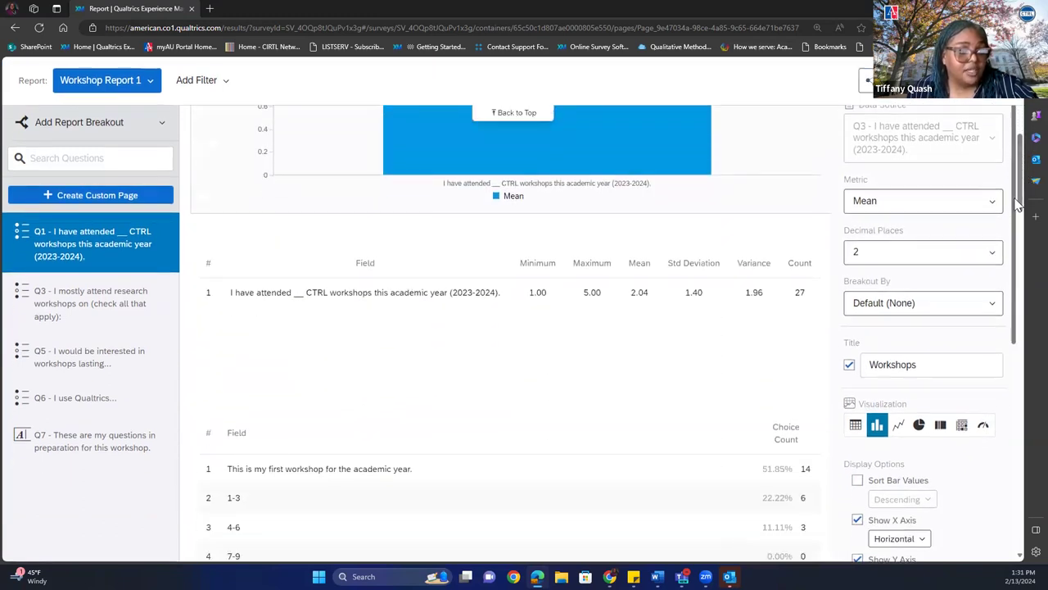
{"action": "scroll", "coordinate": [1004, 324], "scroll_direction": "down", "scroll_amount": 2}
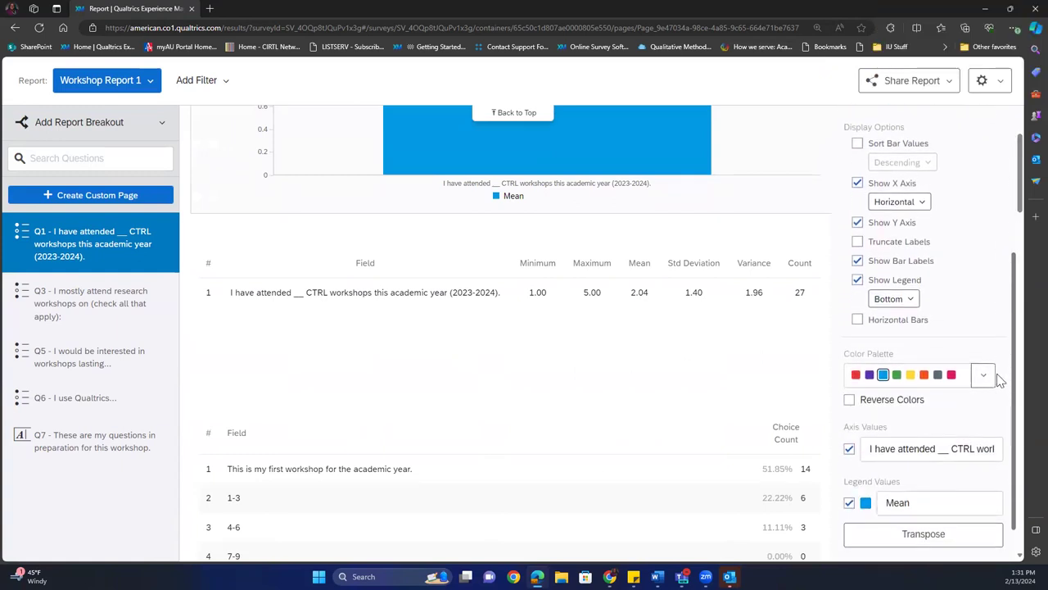
{"action": "scroll", "coordinate": [997, 328], "scroll_direction": "up", "scroll_amount": 4}
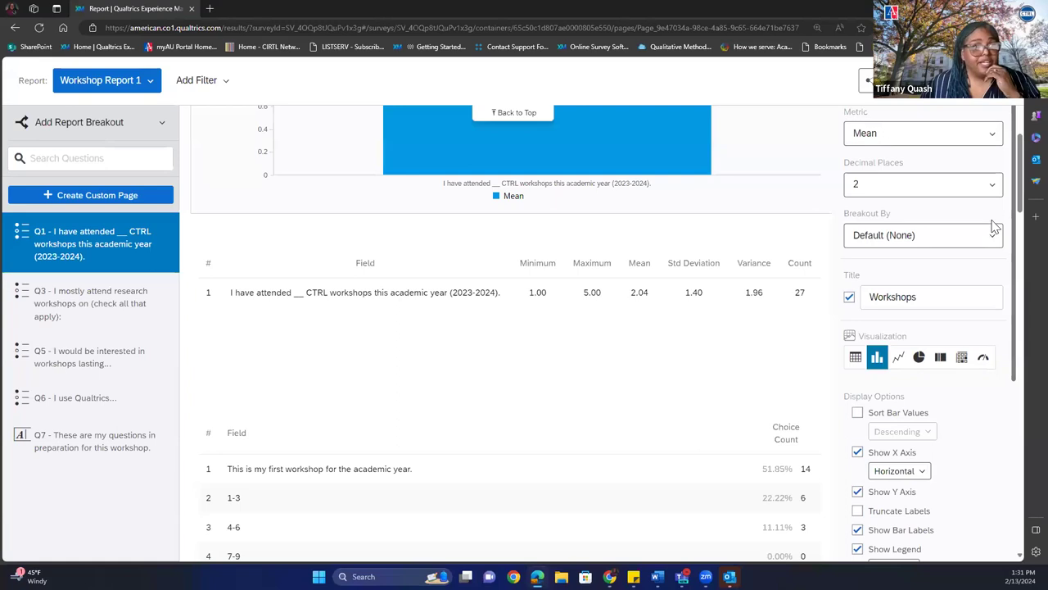
{"action": "mouse_move", "coordinate": [604, 146]}
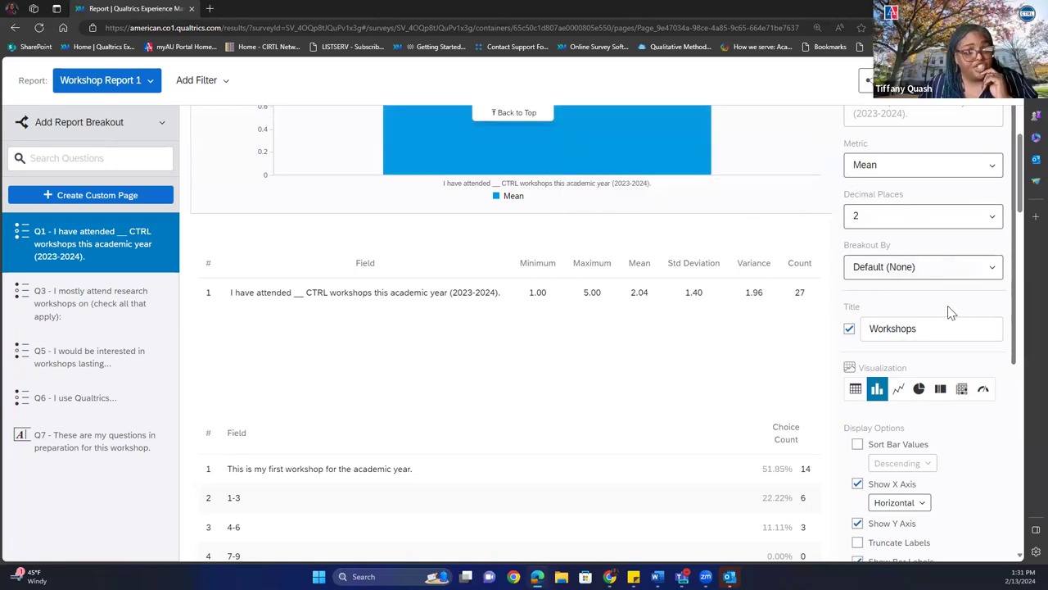
{"action": "mouse_move", "coordinate": [807, 139]}
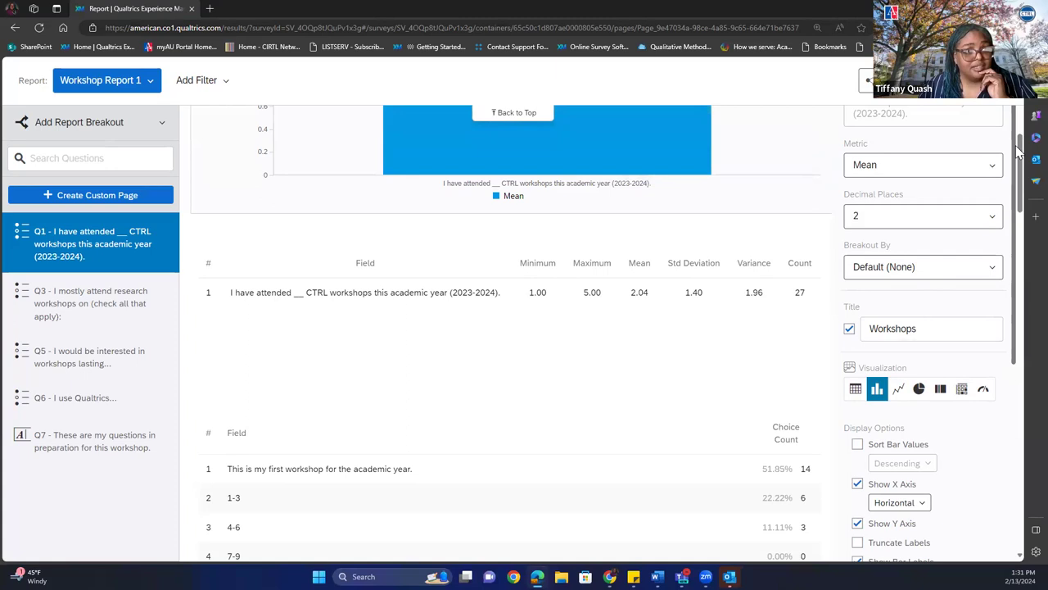
{"action": "left_click_drag", "start_coordinate": [1016, 151], "coordinate": [1019, 349]}
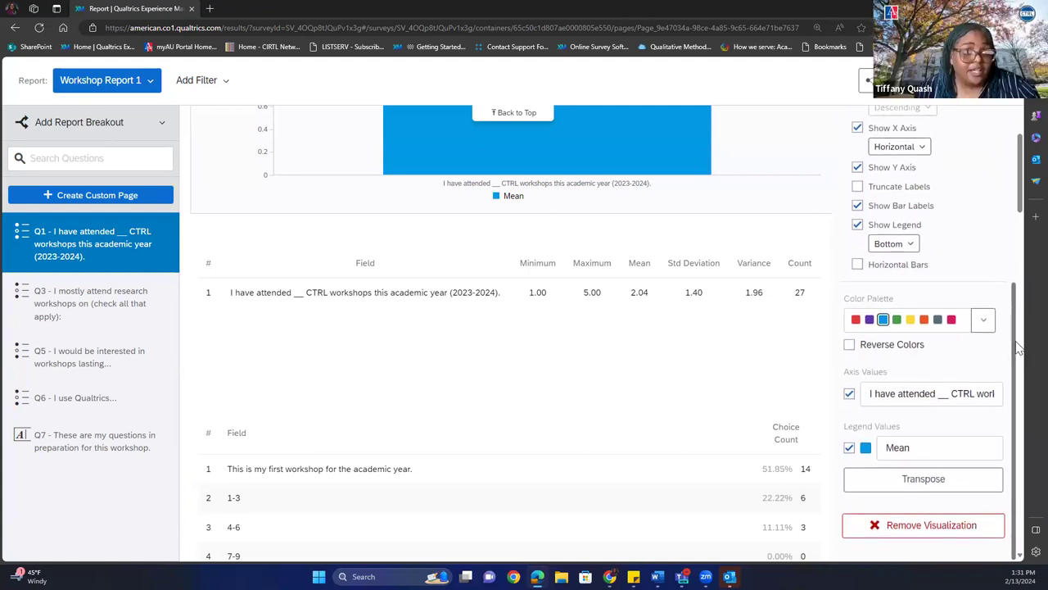
{"action": "left_click_drag", "start_coordinate": [1019, 347], "coordinate": [989, 143]}
{"action": "scroll", "coordinate": [1024, 227], "scroll_direction": "down", "scroll_amount": 1}
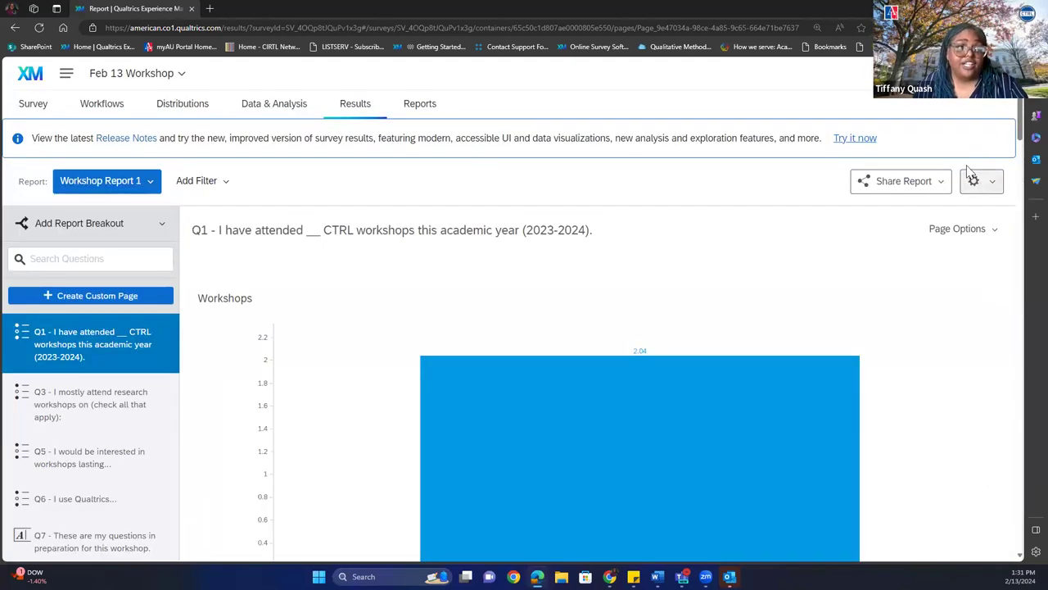
Show Workshop Report 1's response counts: 28 total and 28 filtered responses.
{"action": "left_click", "coordinate": [974, 183]}
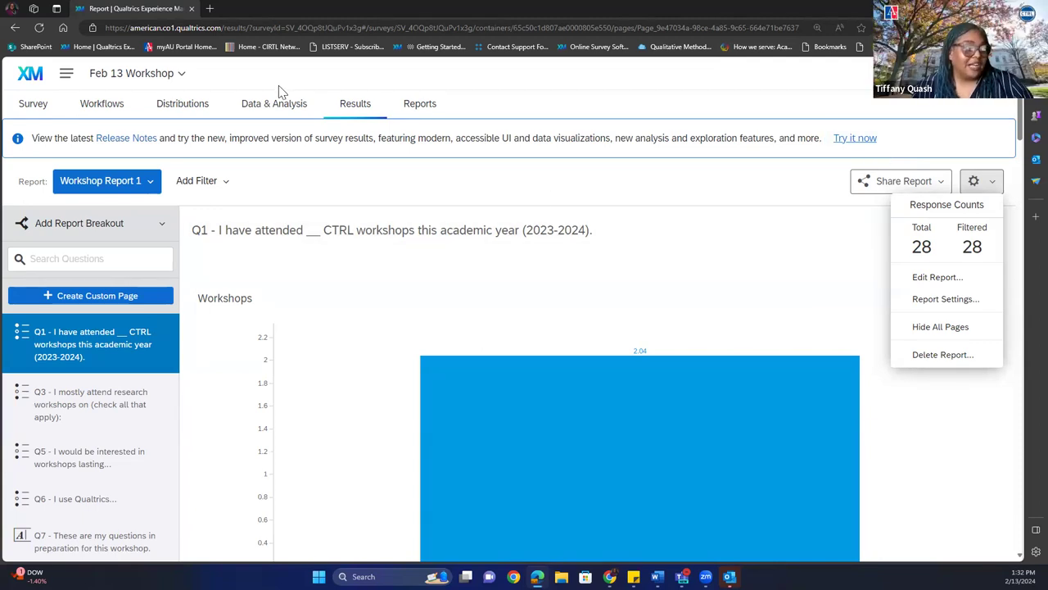
Reload the Results reports by visiting the Survey editor and returning.
{"action": "left_click", "coordinate": [356, 111]}
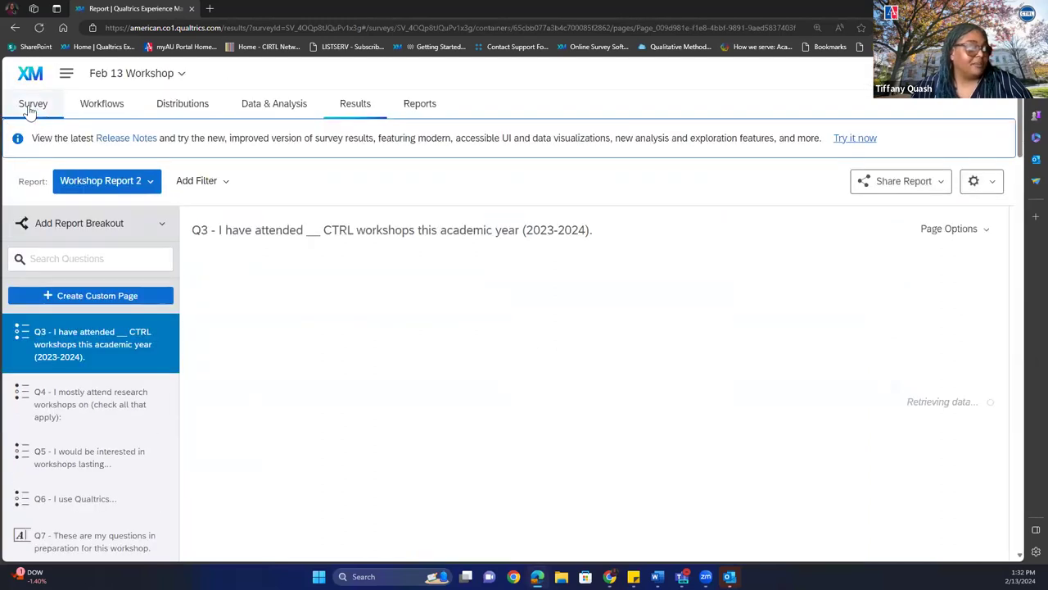
{"action": "left_click", "coordinate": [33, 113]}
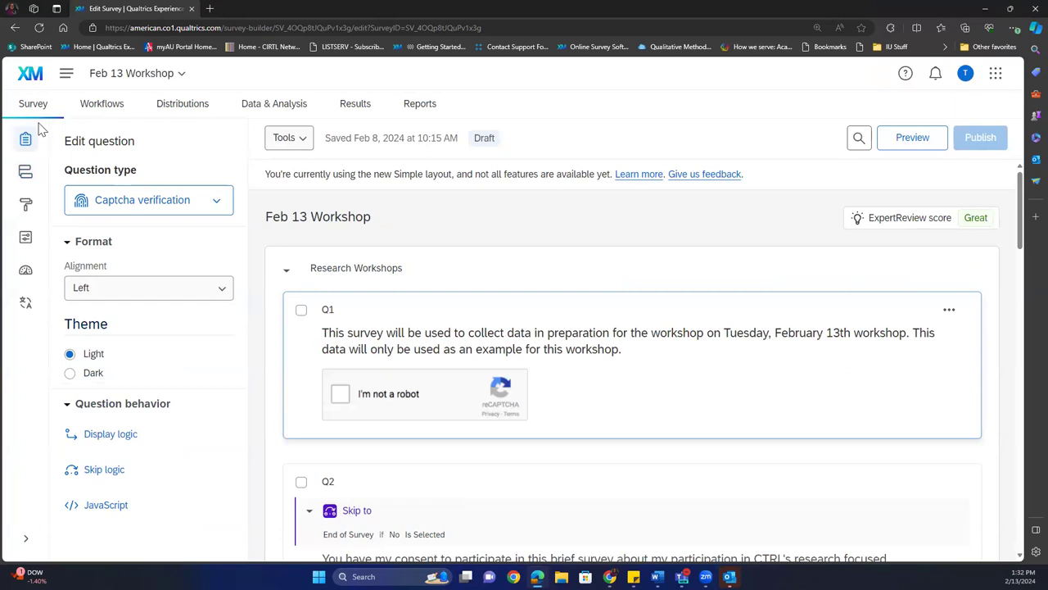
{"action": "left_click", "coordinate": [354, 108]}
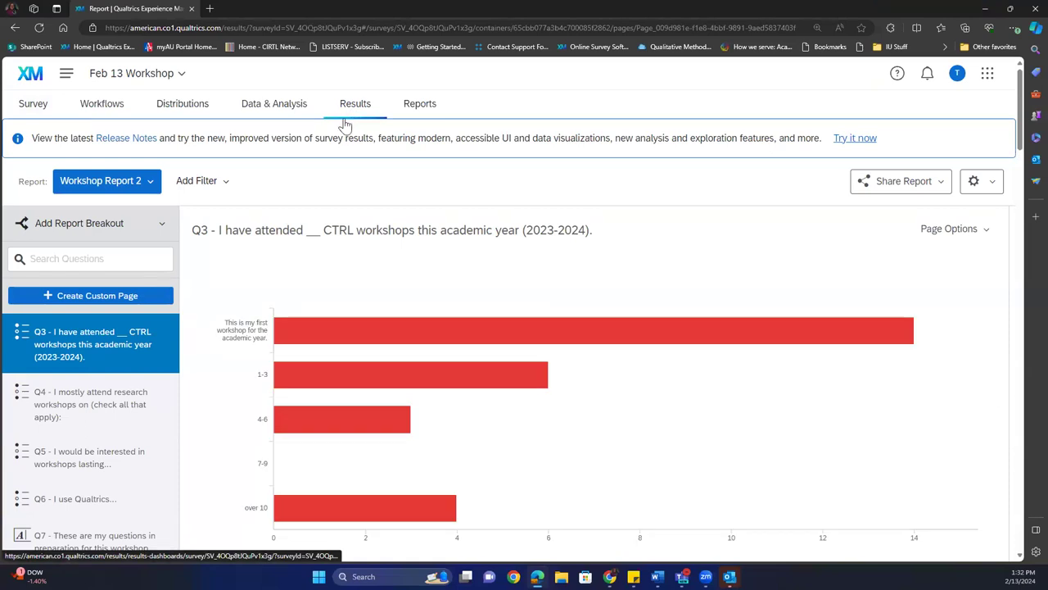
View the Default Report, then switch back to Workshop Report 1.
{"action": "left_click", "coordinate": [125, 188]}
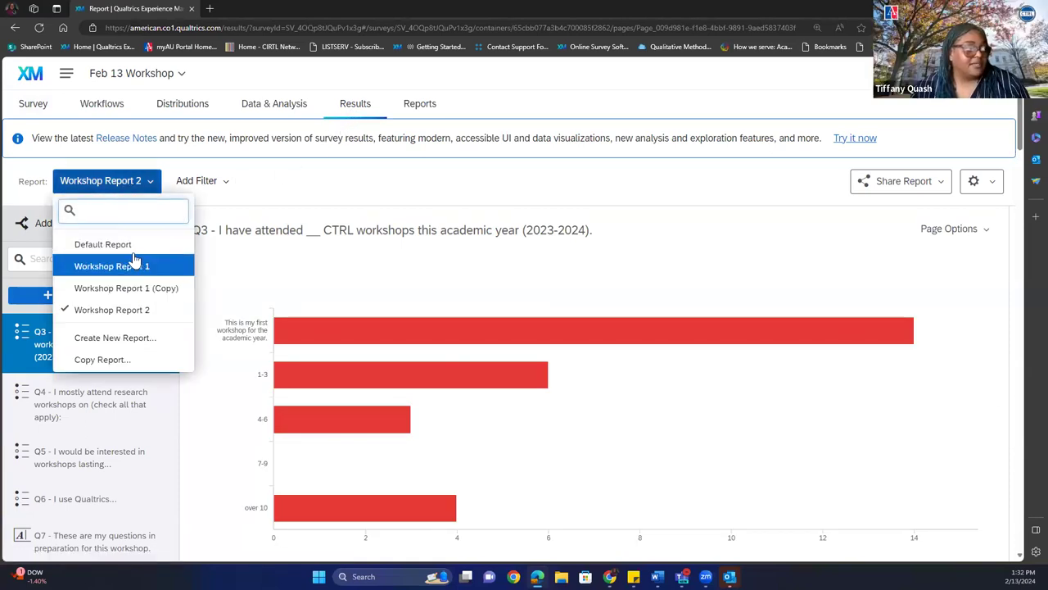
{"action": "left_click", "coordinate": [133, 245]}
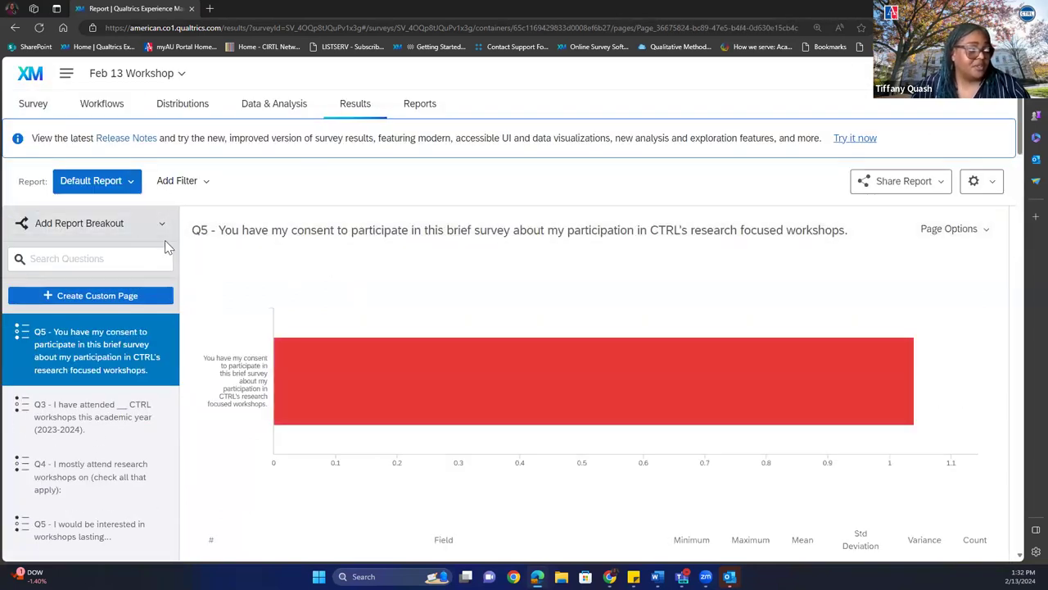
{"action": "left_click", "coordinate": [131, 182]}
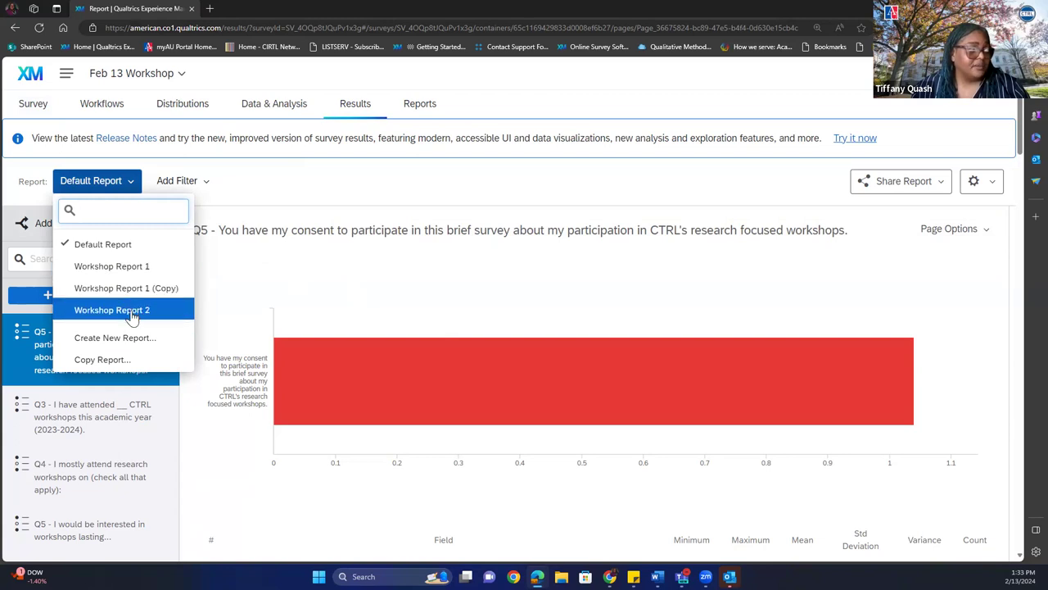
{"action": "left_click", "coordinate": [112, 266]}
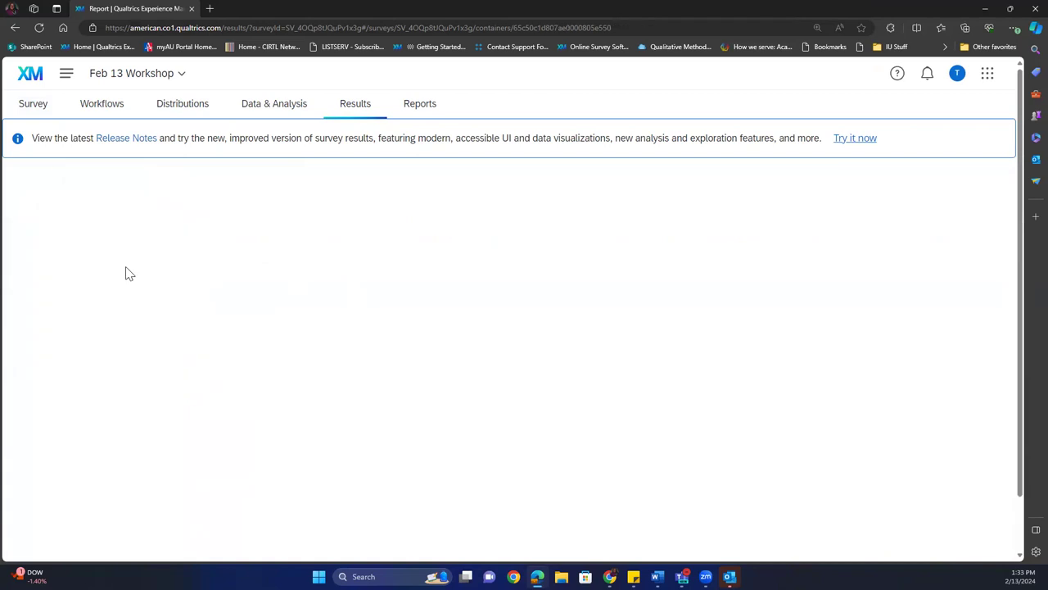
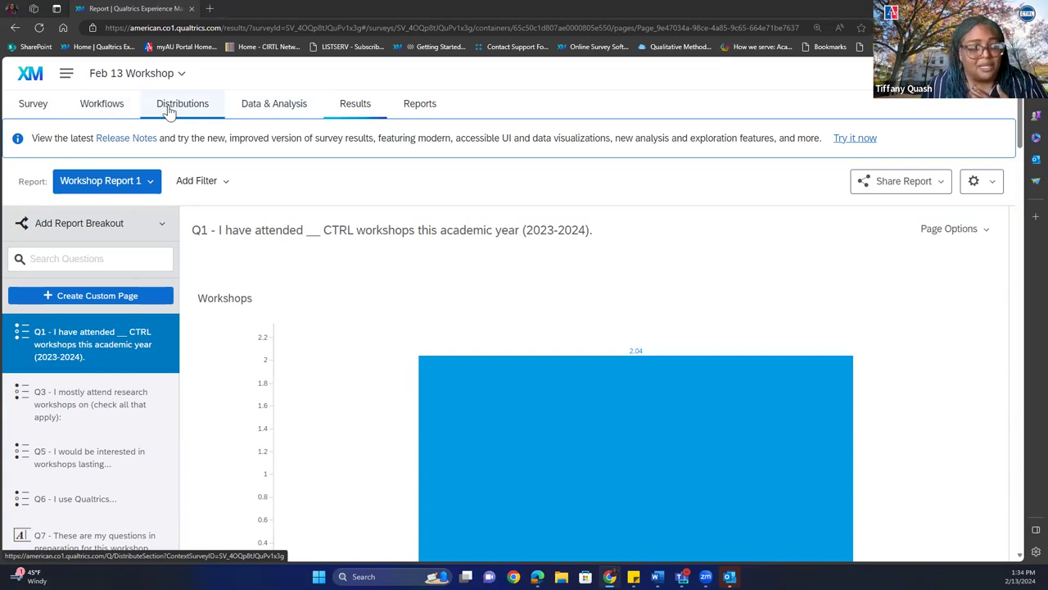
Copy the Feb 13 Workshop anonymous survey link from Distributions and return to the survey builder.
{"action": "left_click", "coordinate": [169, 109]}
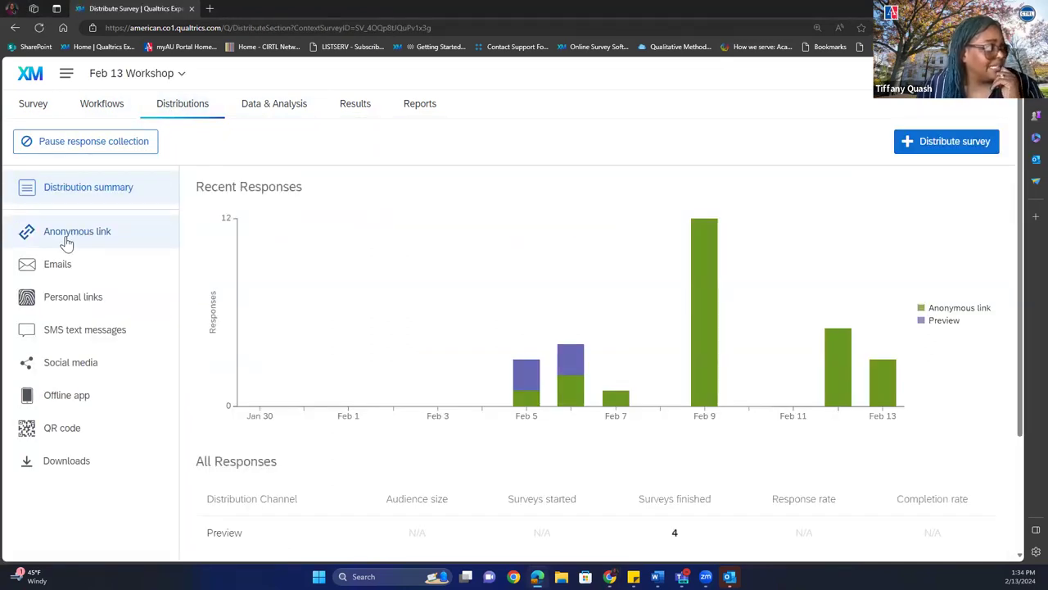
{"action": "left_click", "coordinate": [67, 236]}
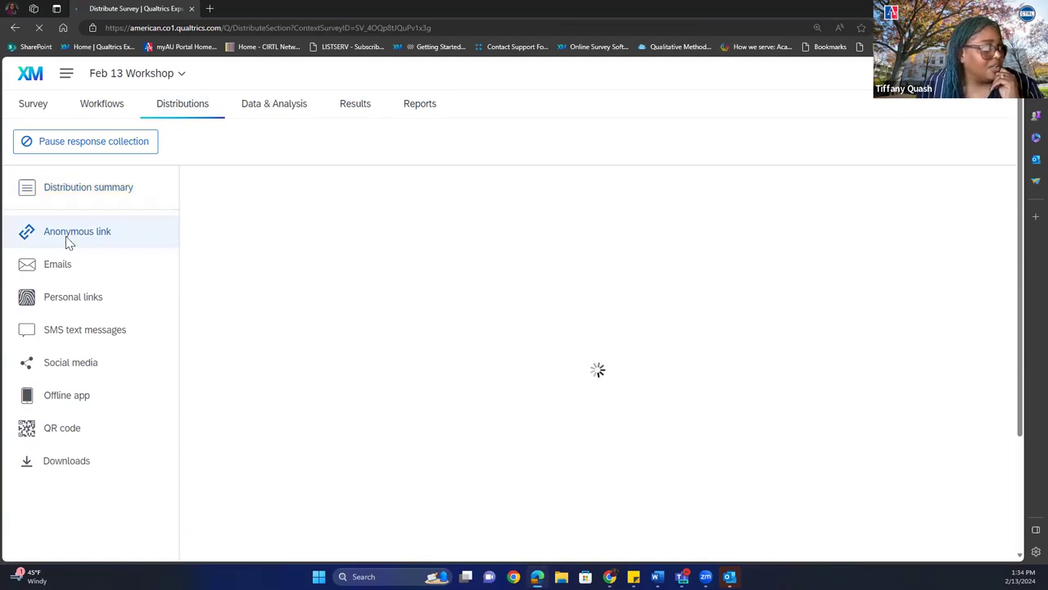
{"action": "left_click", "coordinate": [542, 303]}
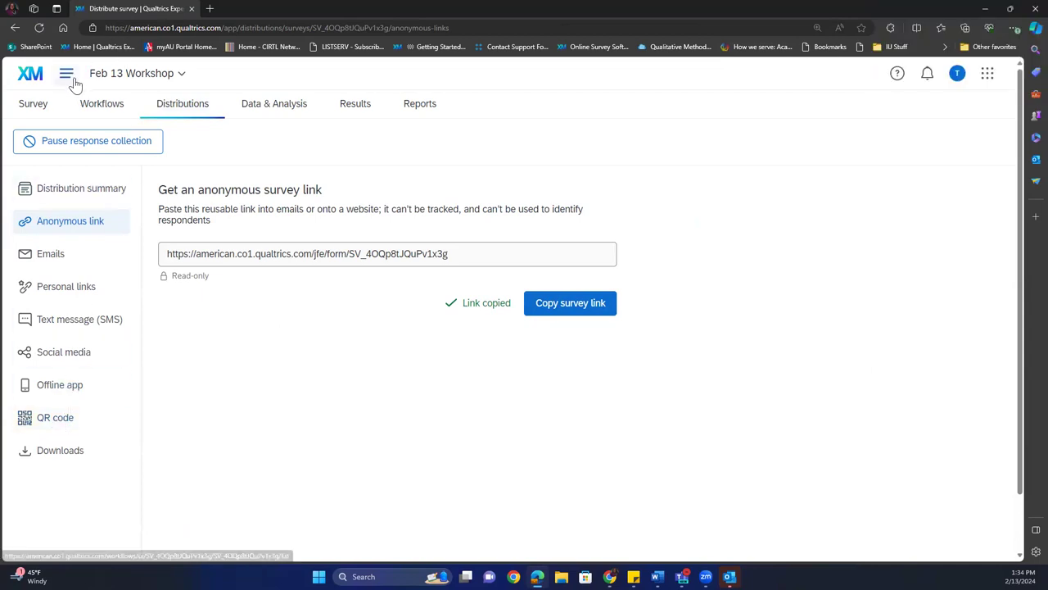
{"action": "left_click", "coordinate": [45, 107]}
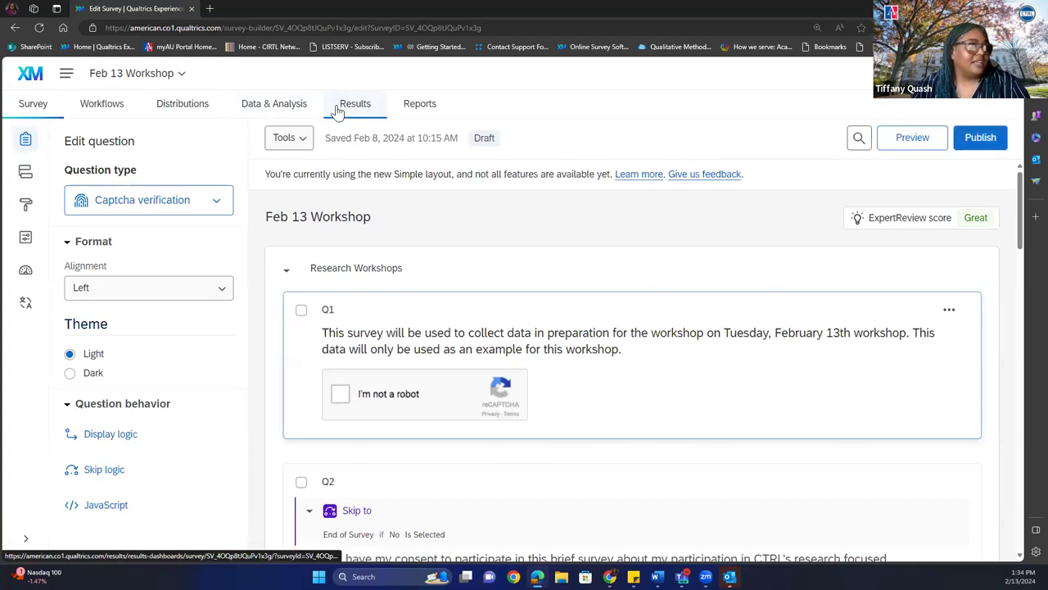
Open the Results tab to show Workshop Report 2's Q3 attendance charts.
{"action": "left_click", "coordinate": [338, 111]}
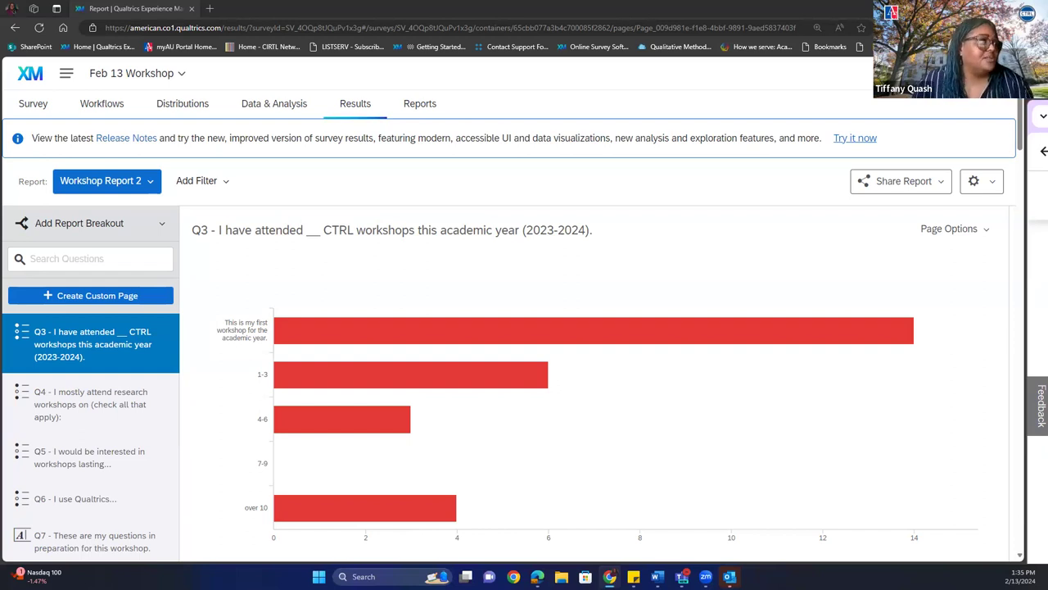
Switch the results report from Default Report to Workshop Report 1.
{"action": "left_click", "coordinate": [113, 180]}
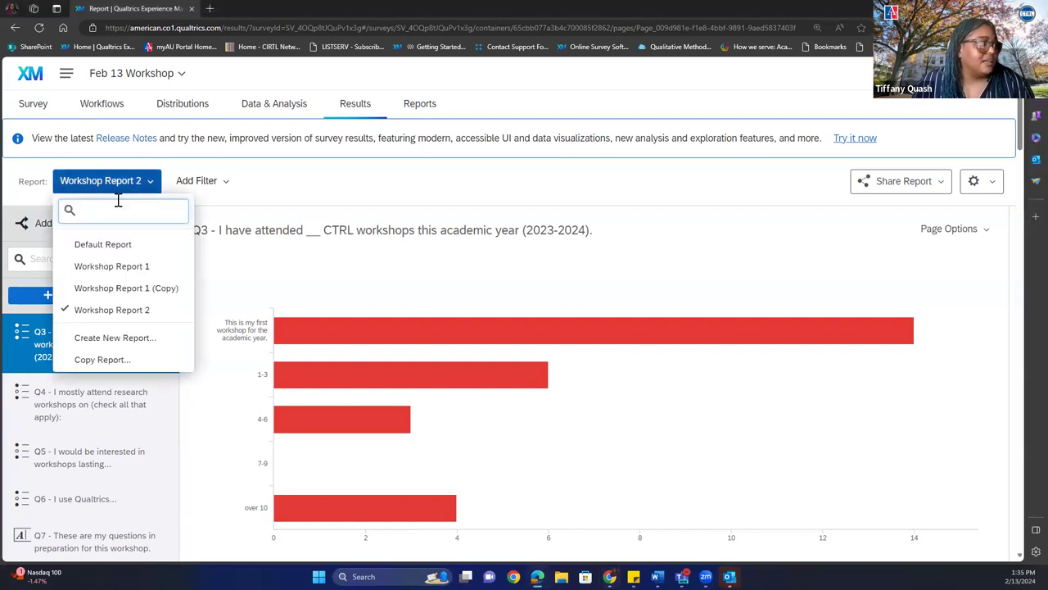
{"action": "left_click", "coordinate": [122, 249]}
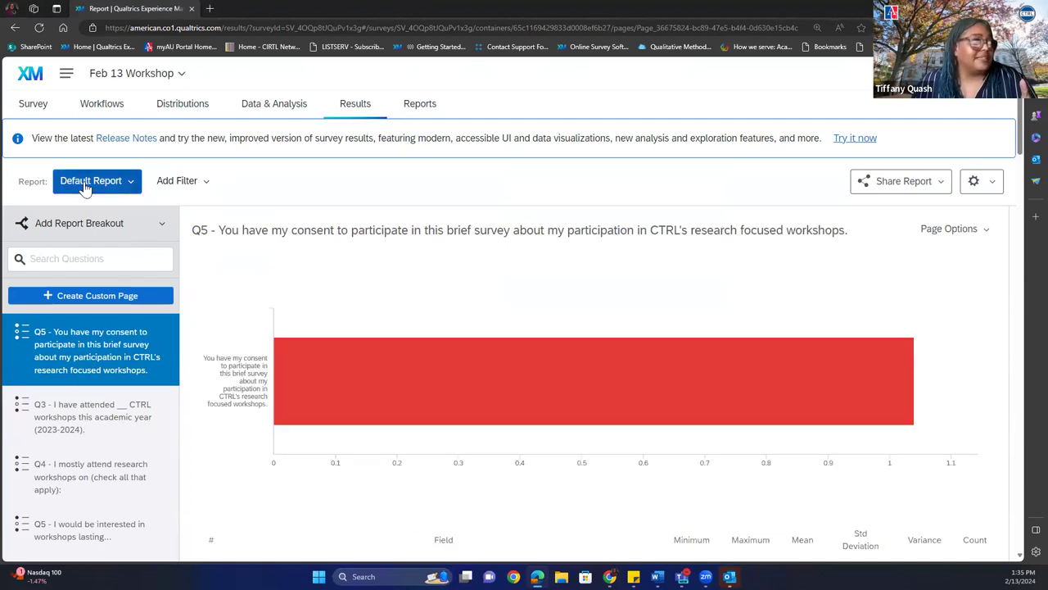
{"action": "left_click", "coordinate": [86, 187]}
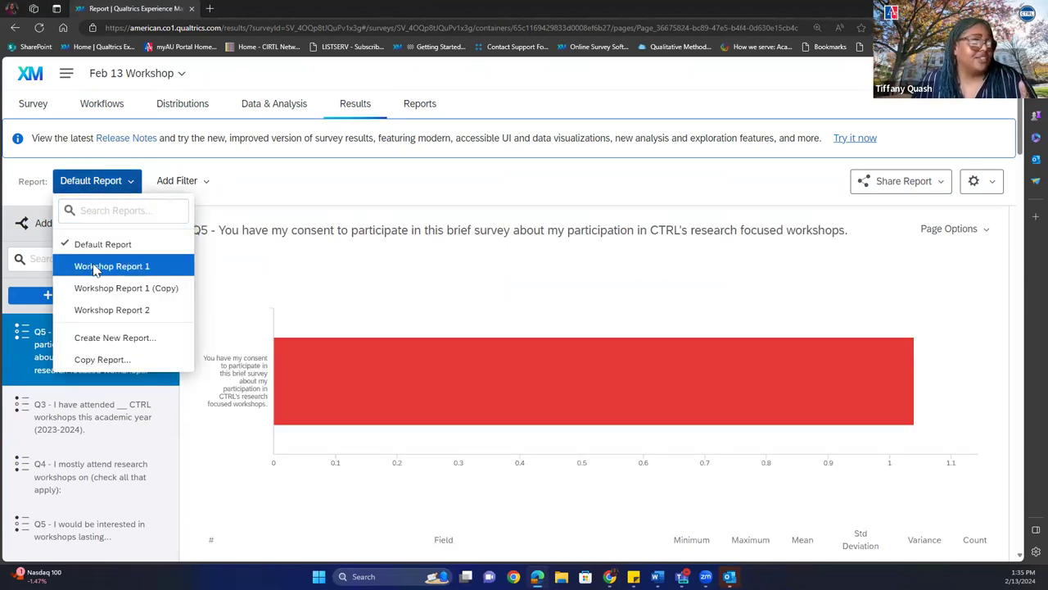
{"action": "left_click", "coordinate": [92, 268]}
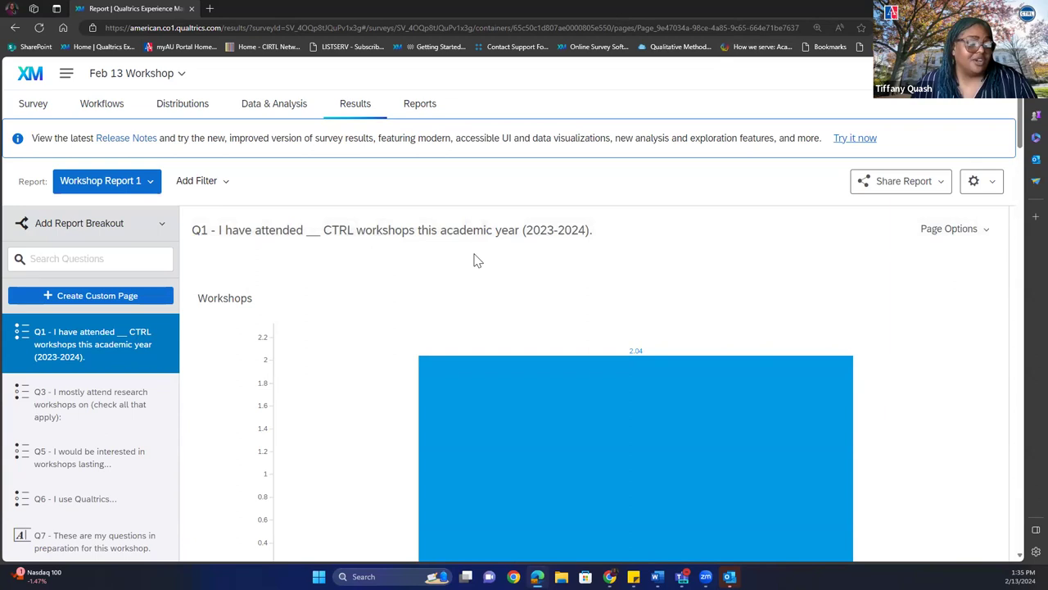
Change the Q1 Workshops chart metric to Sum, then to Default (Choice Count).
{"action": "mouse_move", "coordinate": [595, 411]}
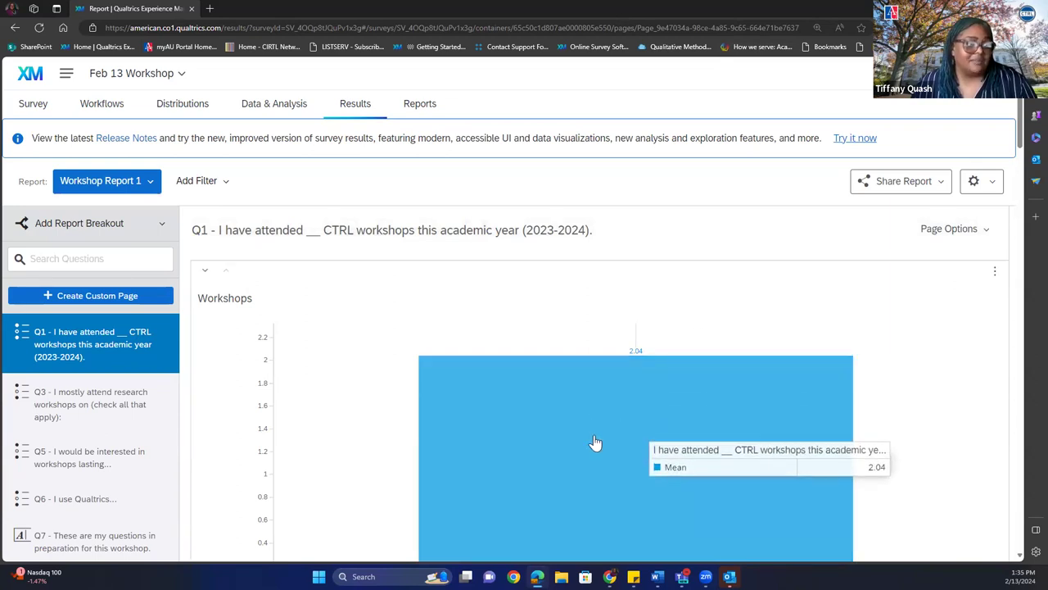
{"action": "left_click", "coordinate": [596, 442]}
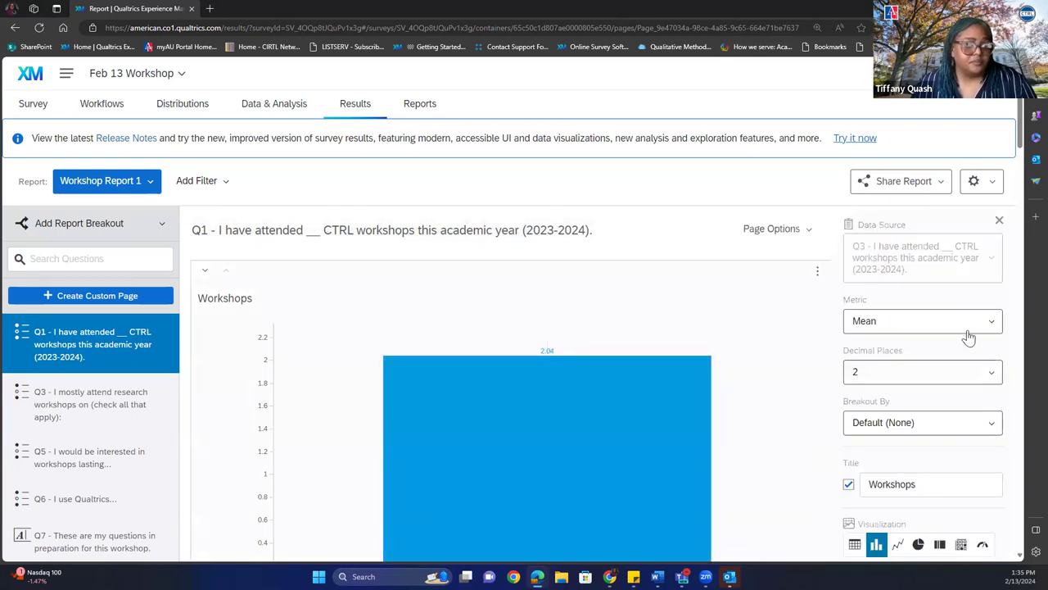
{"action": "left_click", "coordinate": [967, 328]}
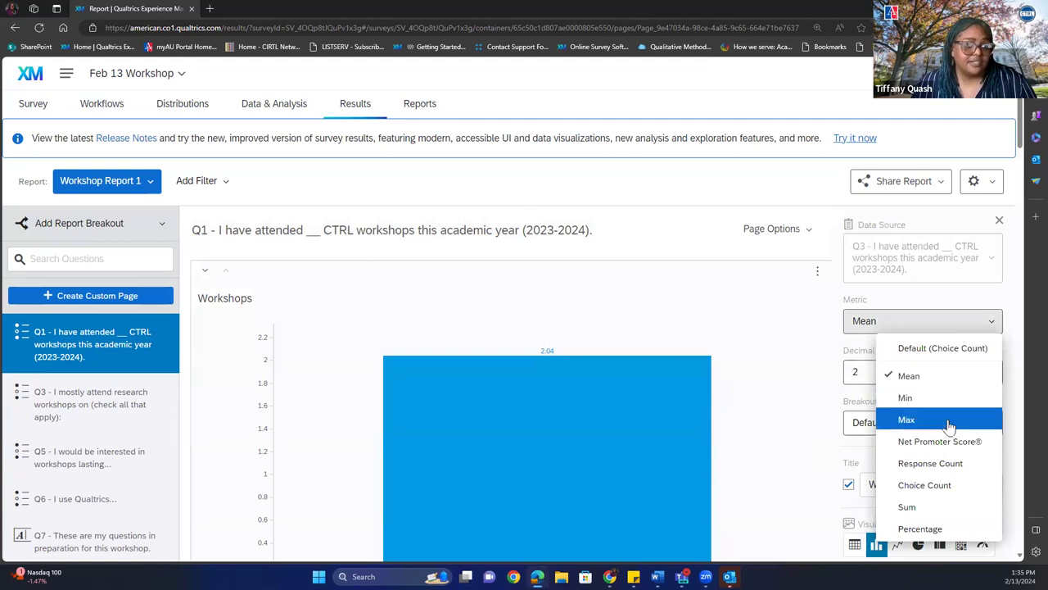
{"action": "left_click", "coordinate": [939, 507]}
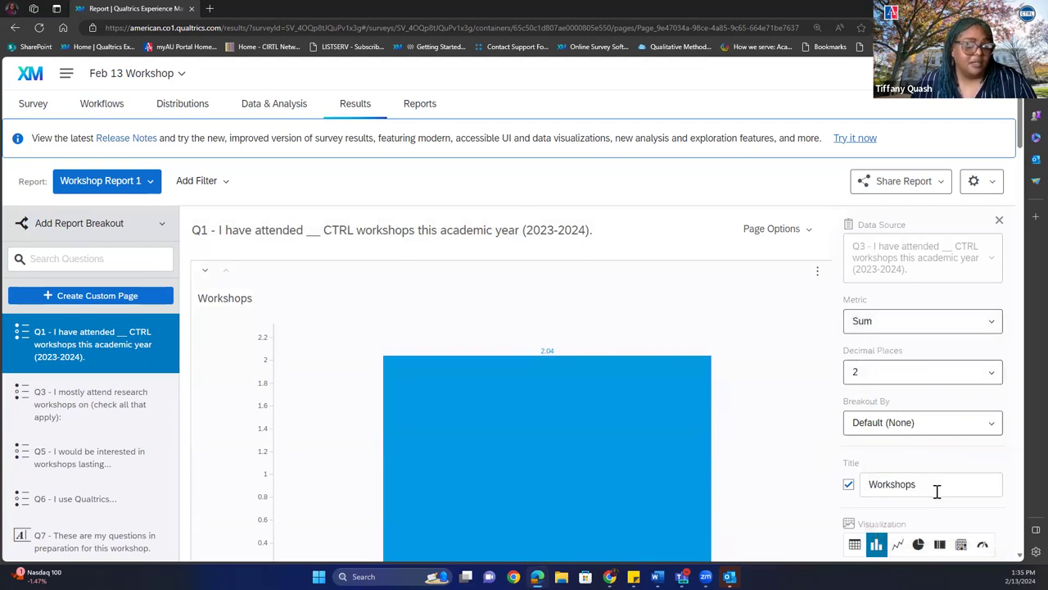
{"action": "left_click", "coordinate": [898, 322]}
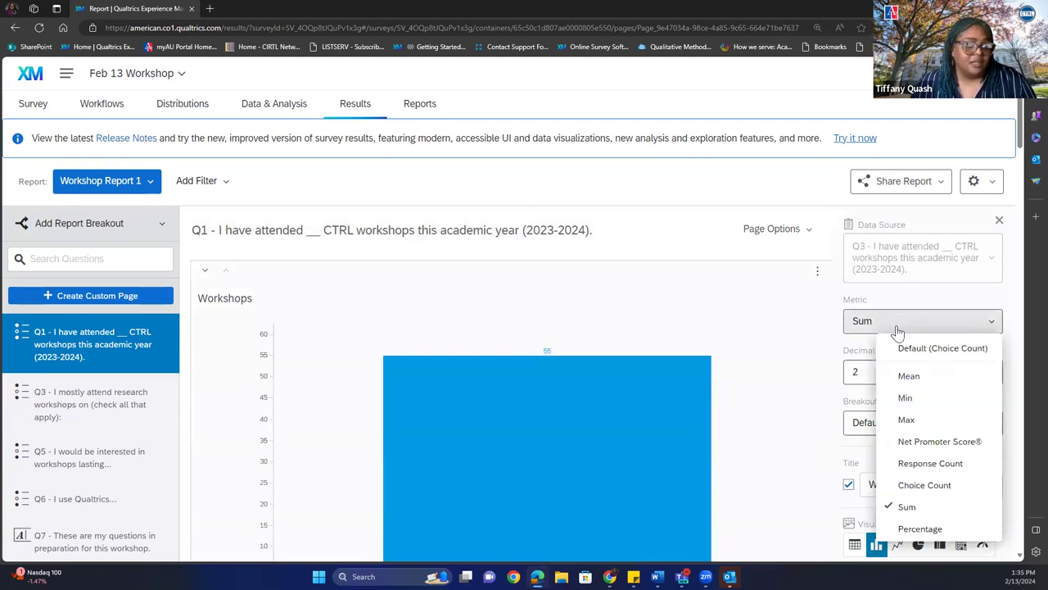
{"action": "left_click", "coordinate": [912, 348]}
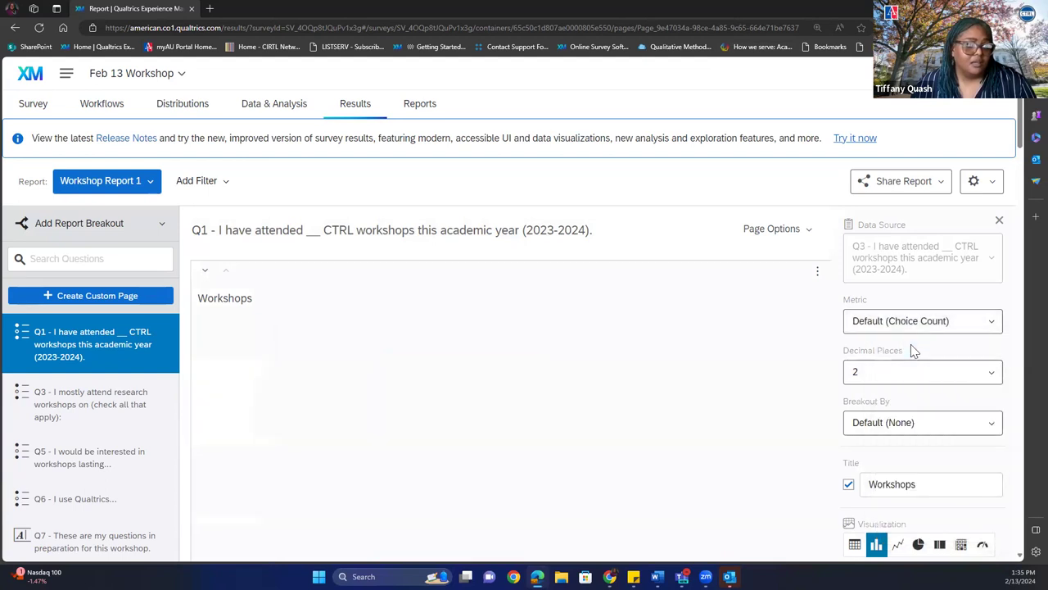
{"action": "left_click_drag", "start_coordinate": [1021, 141], "coordinate": [1016, 182]}
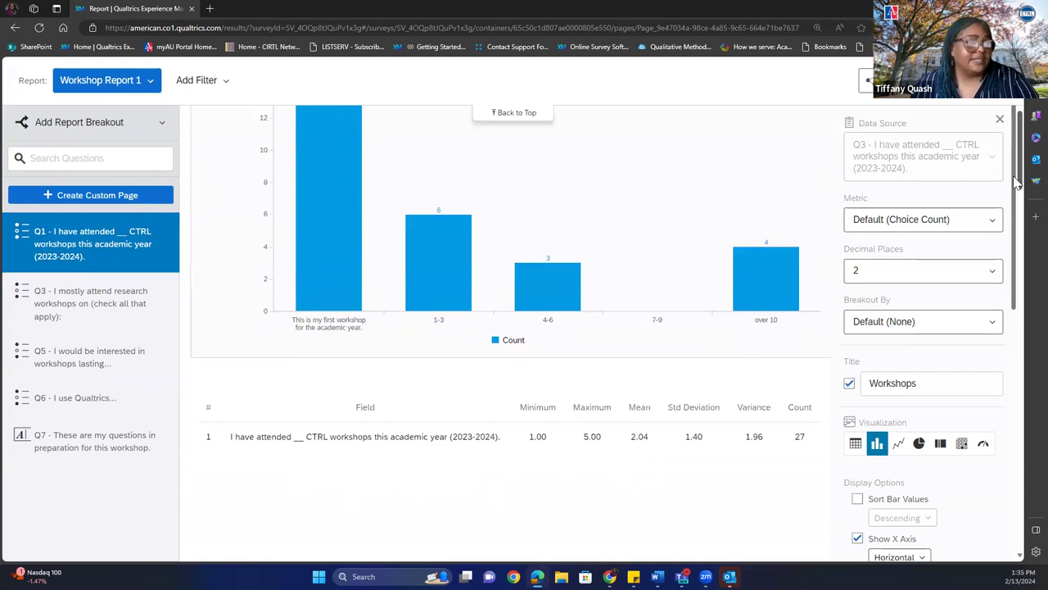
{"action": "scroll", "coordinate": [1015, 181], "scroll_direction": "up", "scroll_amount": 3}
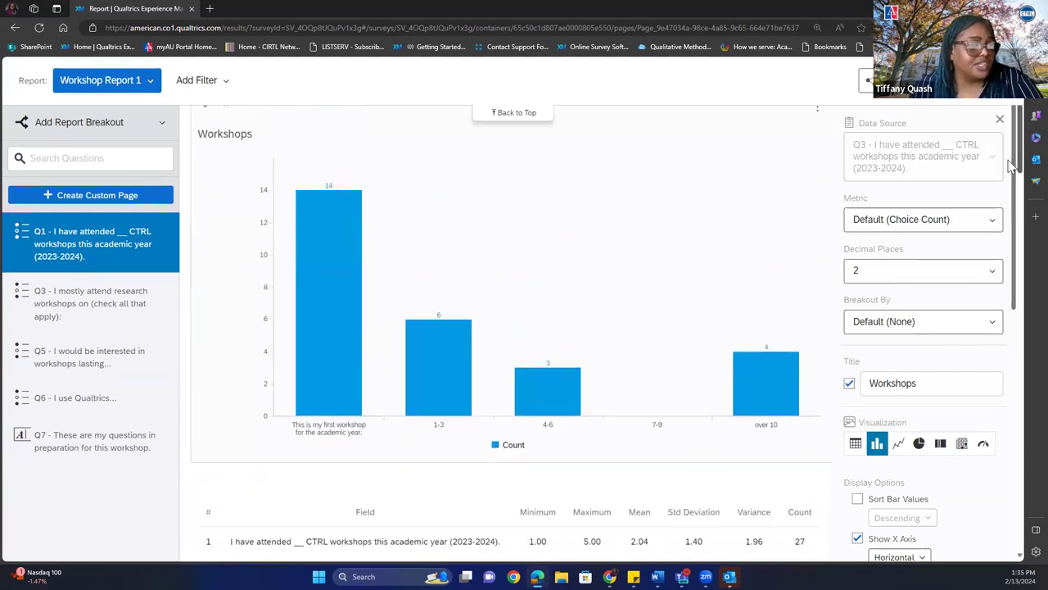
{"action": "scroll", "coordinate": [1002, 146], "scroll_direction": "up", "scroll_amount": 1}
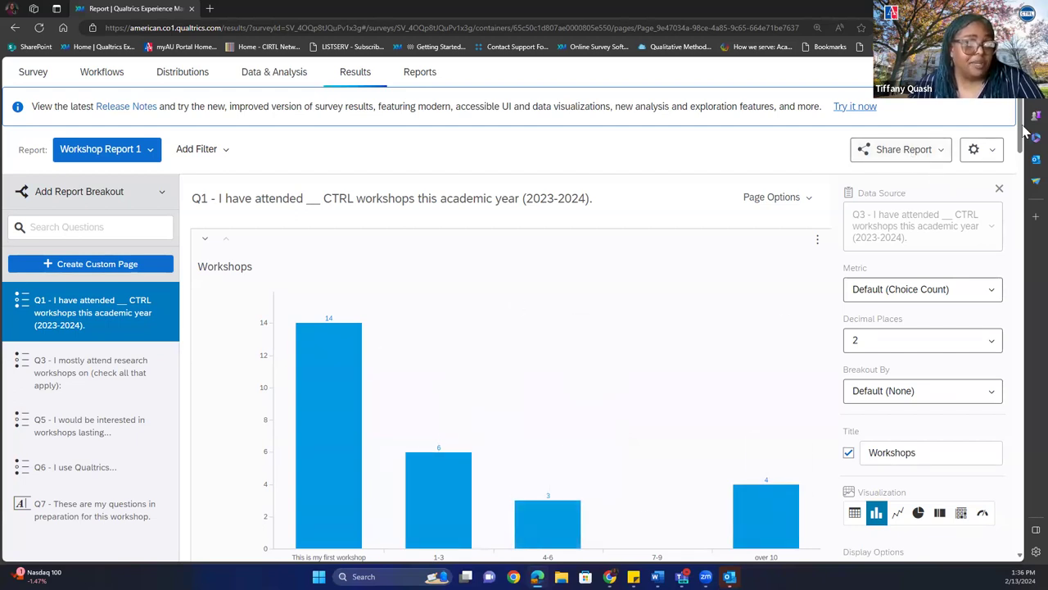
Hide the Q3 page through Page Options, then view the hidden page's chart.
{"action": "left_click_drag", "start_coordinate": [1024, 131], "coordinate": [1024, 266]}
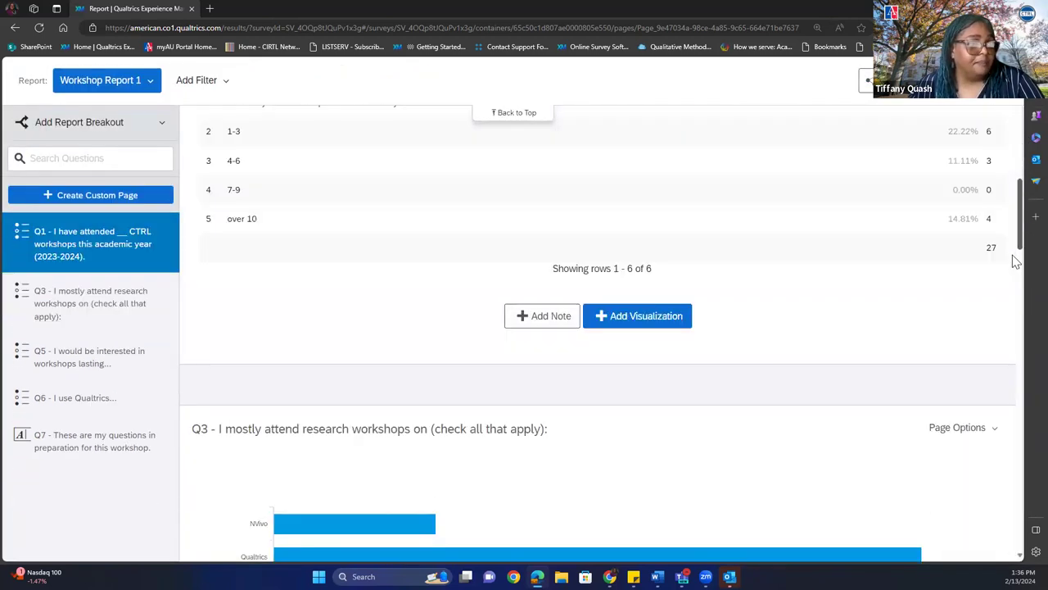
{"action": "left_click", "coordinate": [963, 434]}
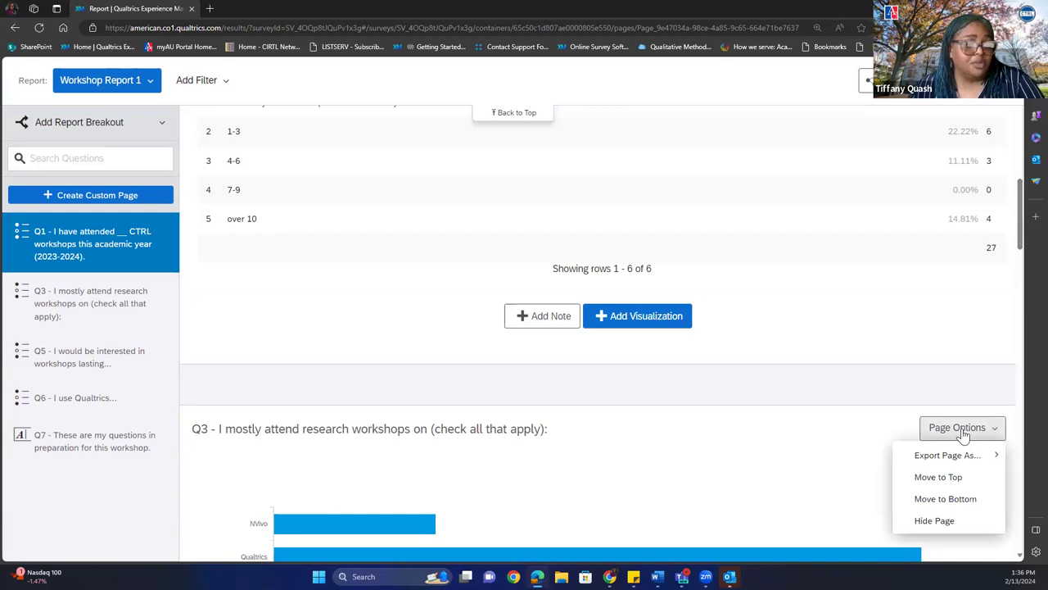
{"action": "mouse_move", "coordinate": [950, 463]}
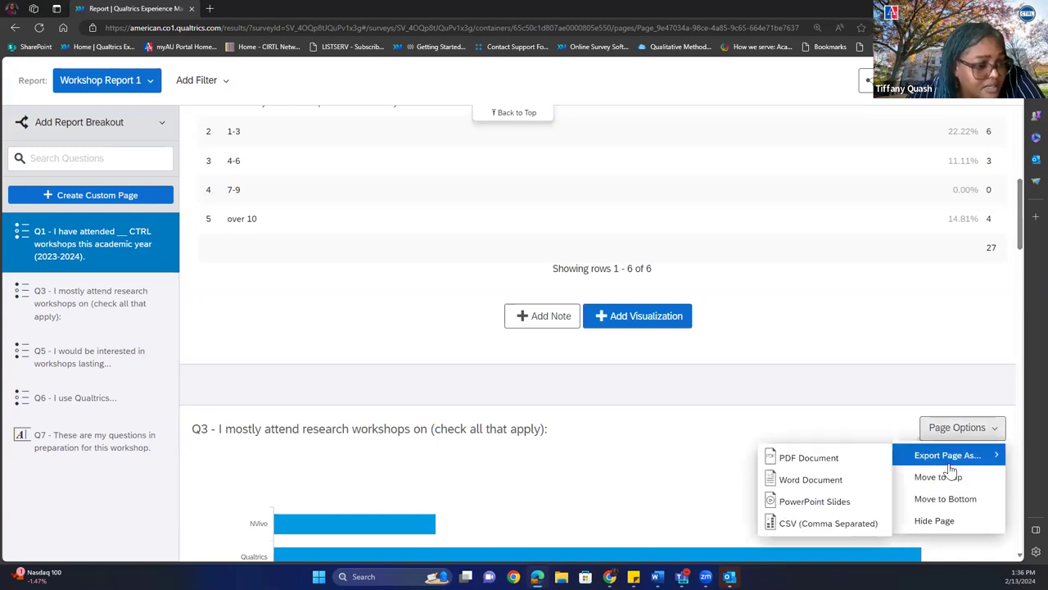
{"action": "left_click", "coordinate": [934, 521]}
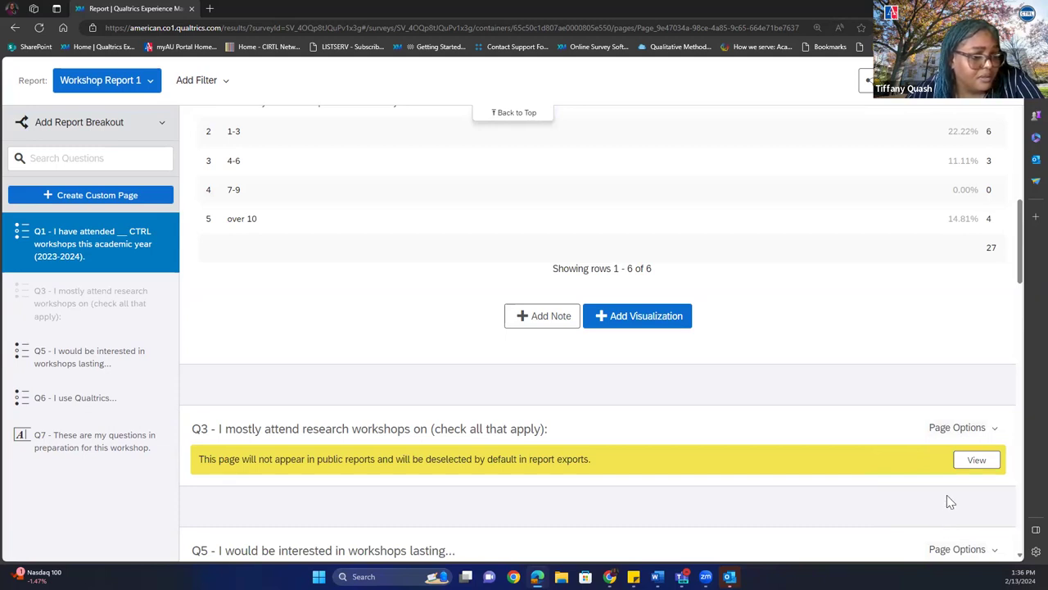
{"action": "left_click", "coordinate": [975, 461]}
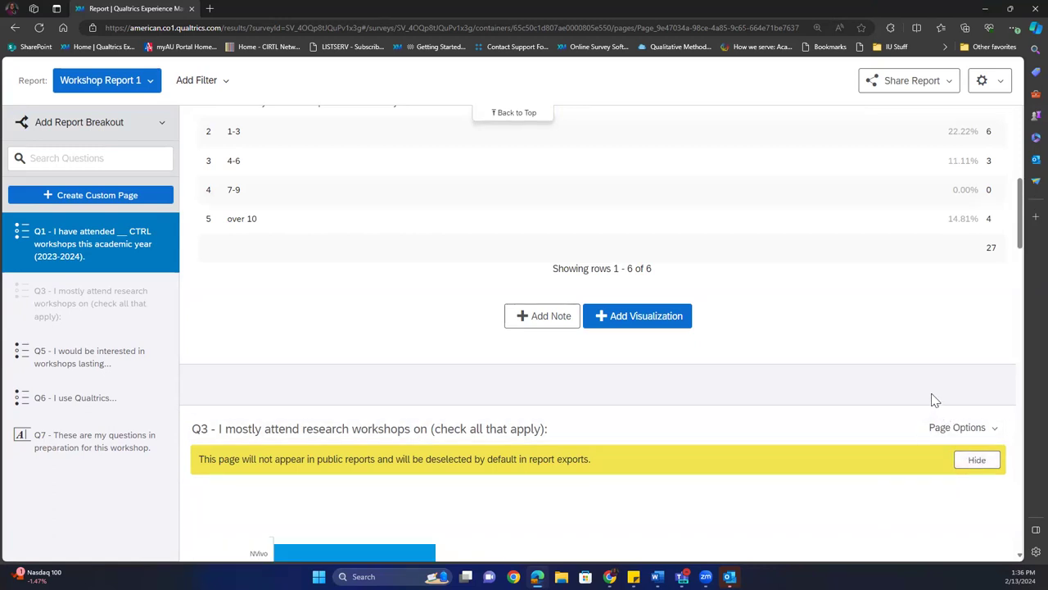
{"action": "left_click_drag", "start_coordinate": [1021, 192], "coordinate": [1015, 94]}
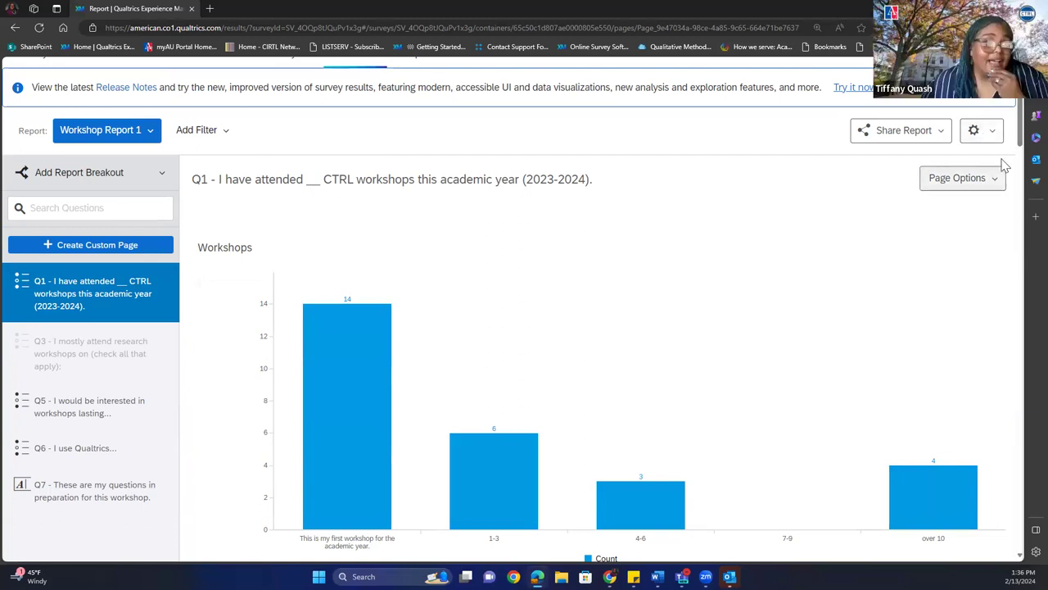
Review the Share Report export formats, then open the Data & Analysis response table.
{"action": "left_click_drag", "start_coordinate": [1021, 140], "coordinate": [1018, 111]}
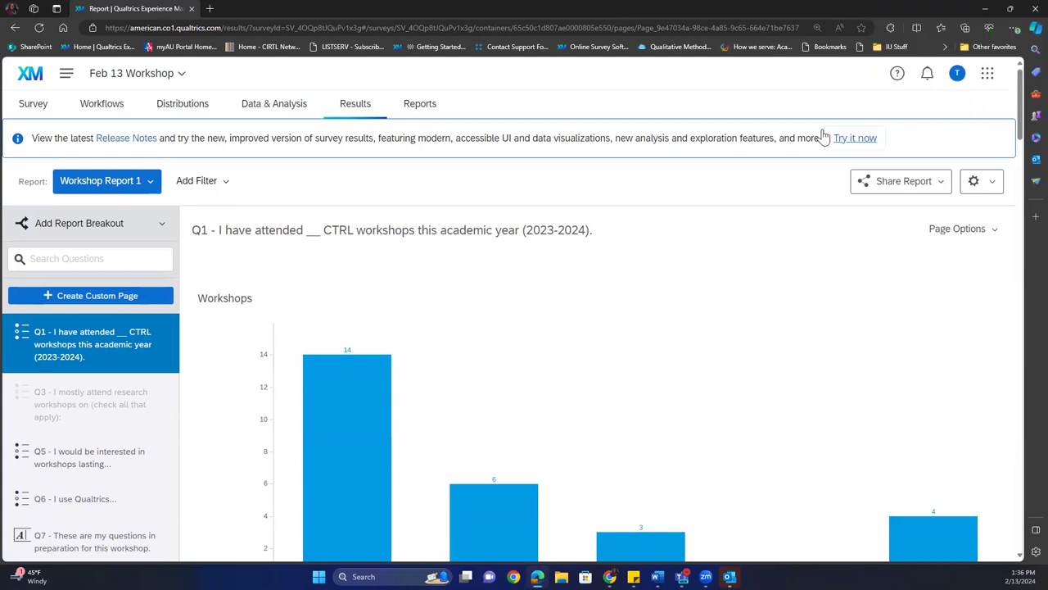
{"action": "left_click", "coordinate": [890, 187]}
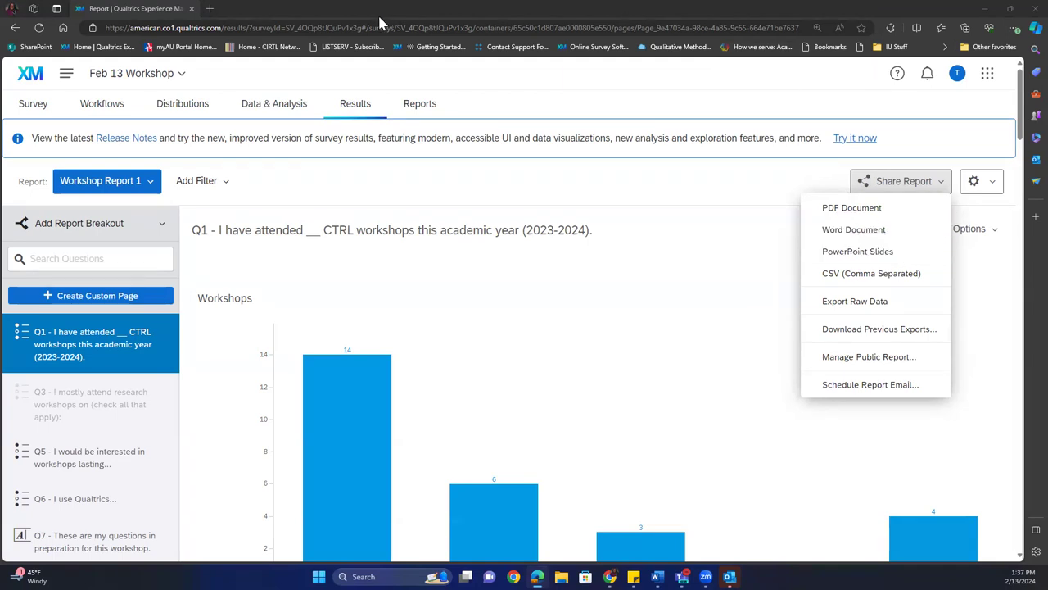
{"action": "left_click", "coordinate": [279, 108]}
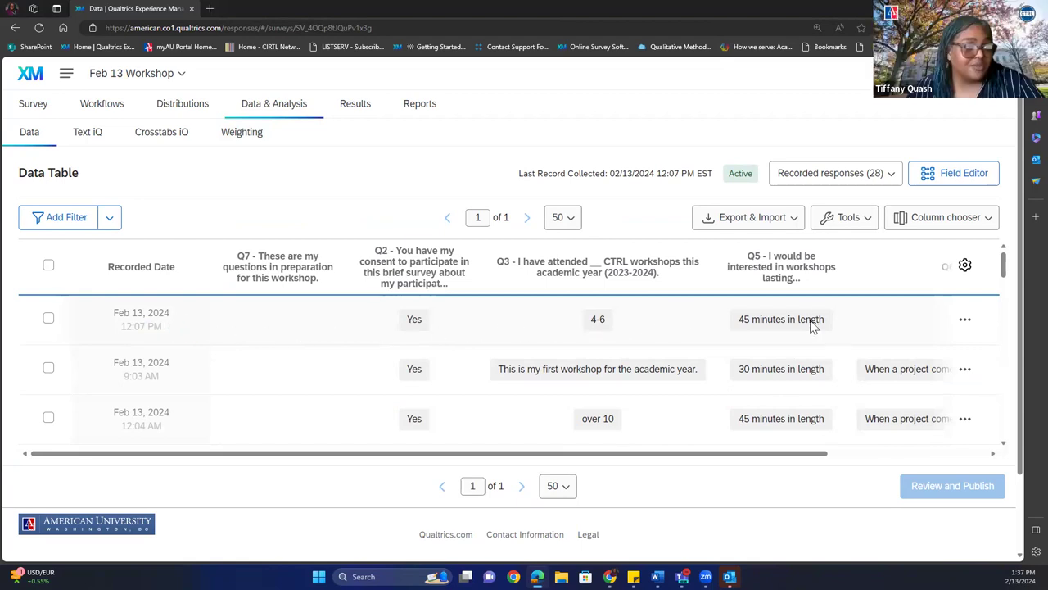
Go to Results and then the Reports tab to open the Play Workshop report.
{"action": "left_click_drag", "start_coordinate": [762, 455], "coordinate": [730, 456]}
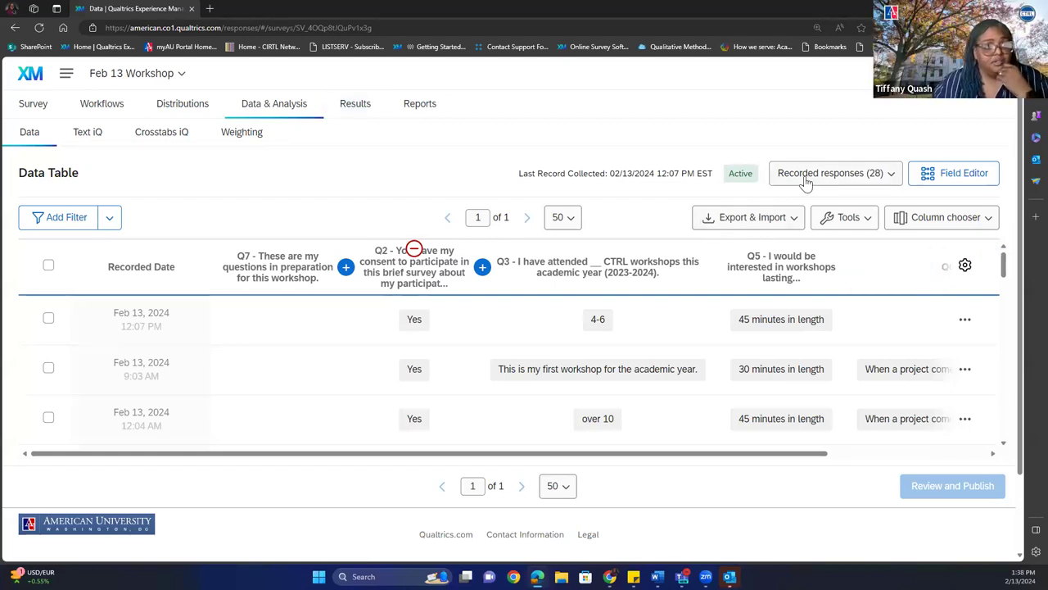
{"action": "left_click", "coordinate": [356, 112]}
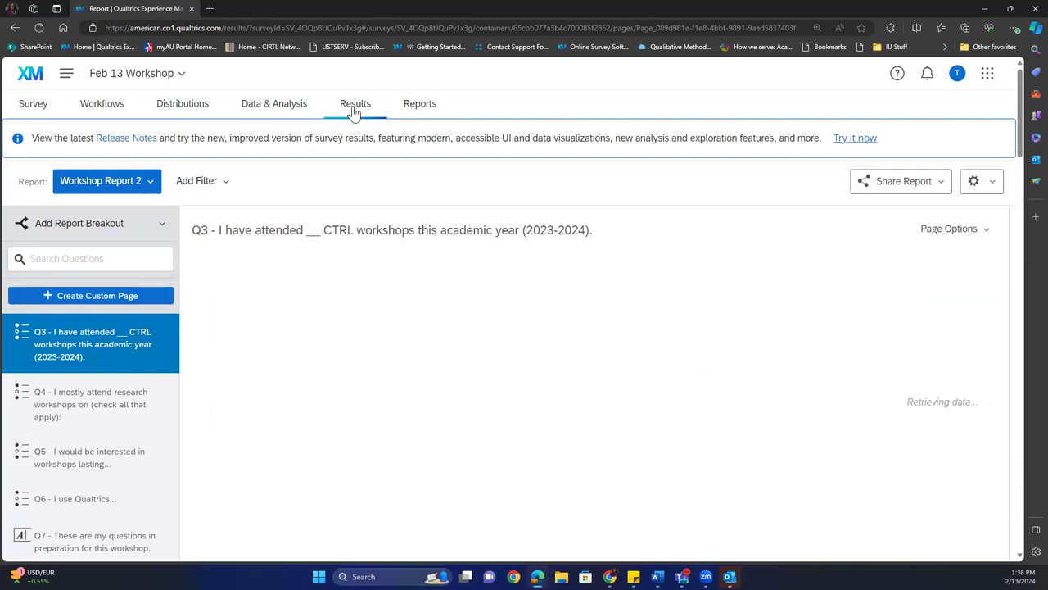
{"action": "left_click", "coordinate": [414, 109]}
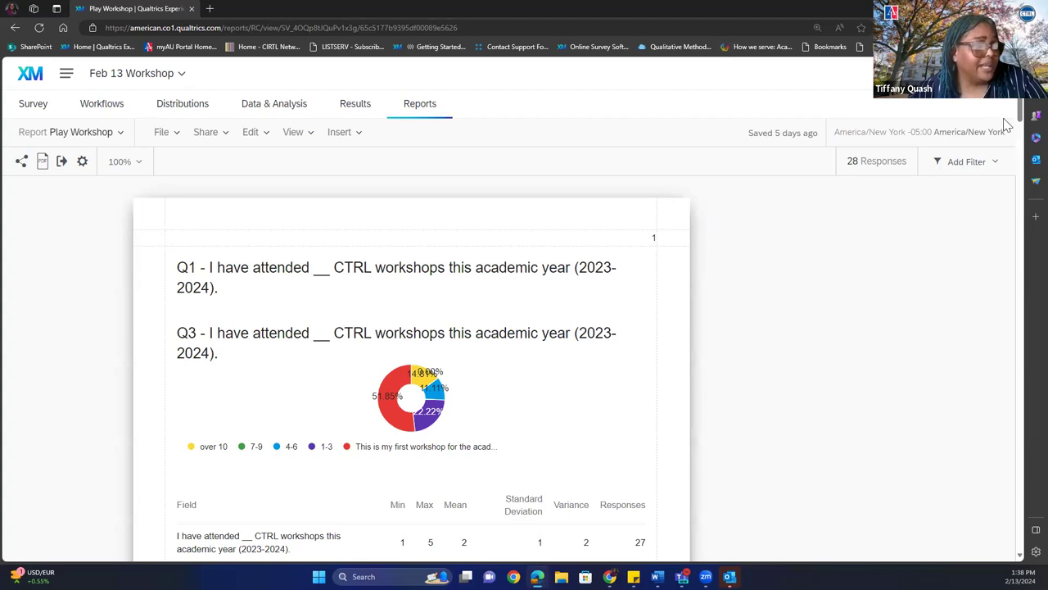
Review the Play Workshop report's Share and Edit menus, then return to Results.
{"action": "left_click_drag", "start_coordinate": [1019, 113], "coordinate": [1005, 76]}
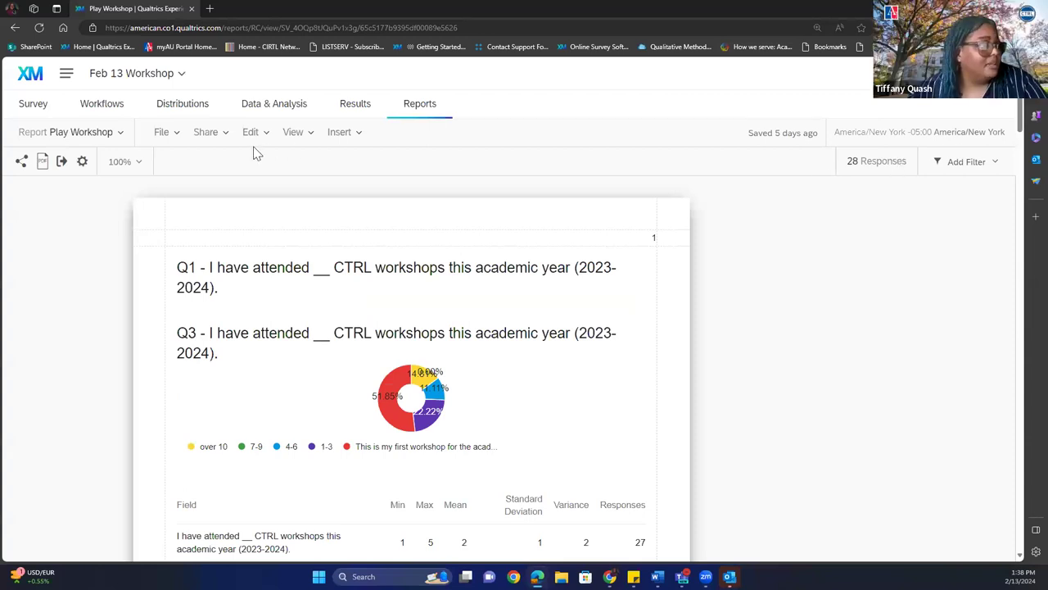
{"action": "left_click", "coordinate": [206, 137]}
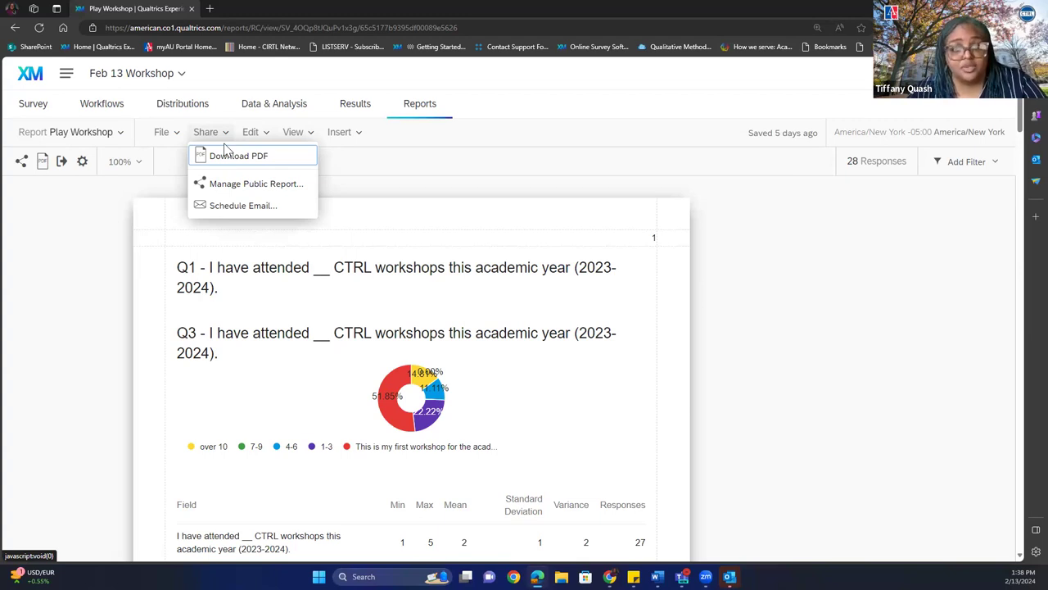
{"action": "left_click", "coordinate": [250, 132]}
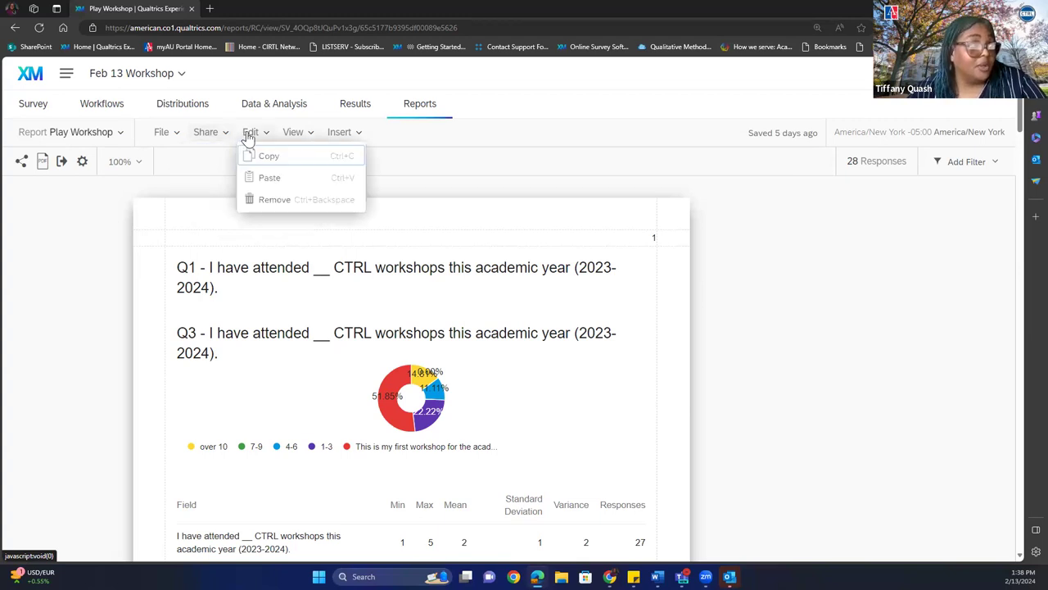
{"action": "left_click", "coordinate": [341, 108]}
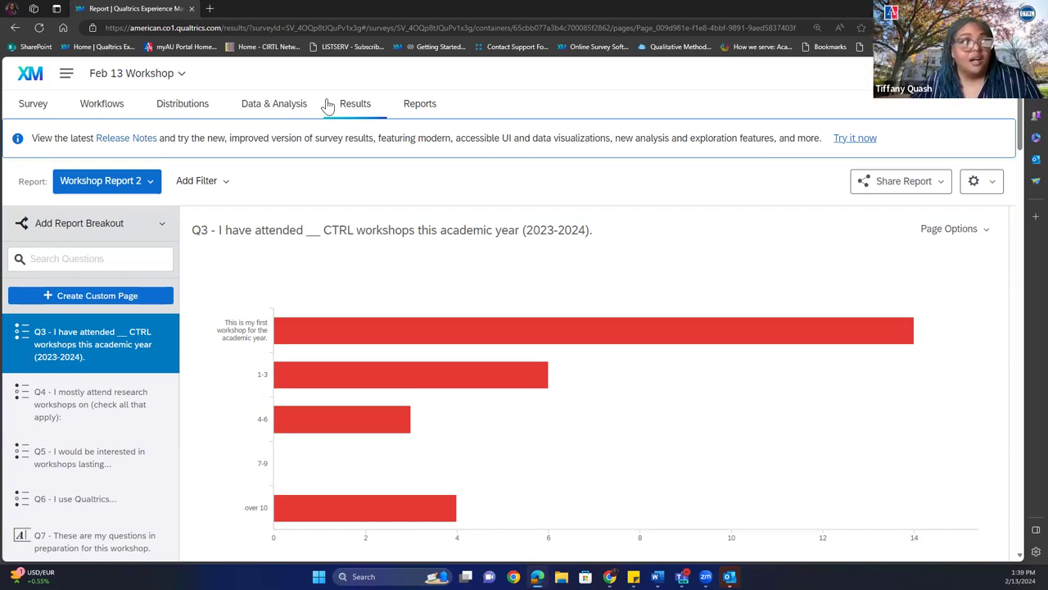
Look over Workshop Report 2's export formats in Share Report, then close them.
{"action": "left_click", "coordinate": [895, 187]}
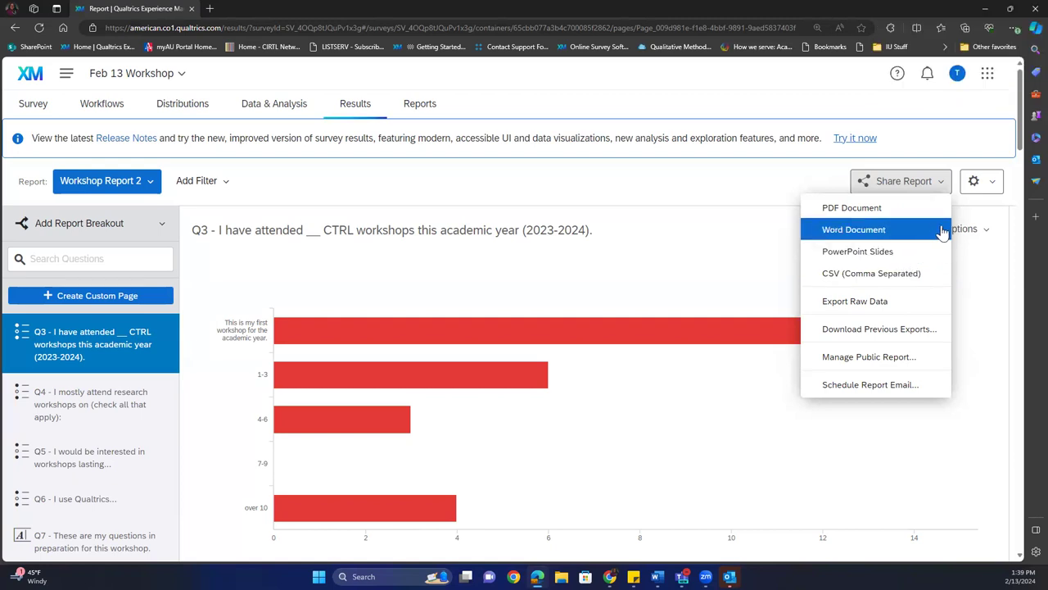
{"action": "left_click_drag", "start_coordinate": [1022, 144], "coordinate": [1010, 173]}
{"action": "left_click", "coordinate": [1010, 173]}
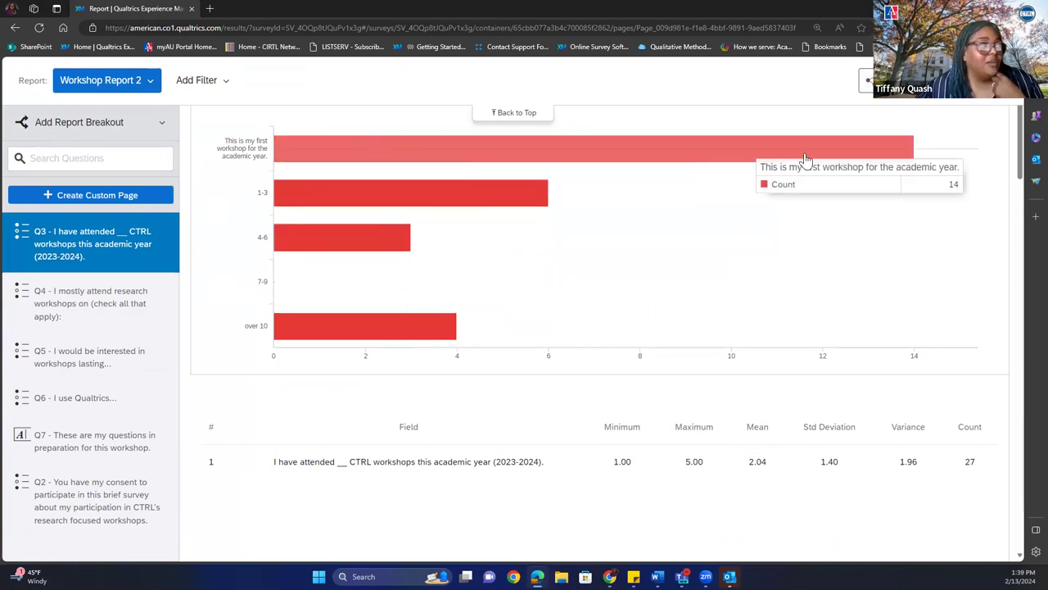
{"action": "scroll", "coordinate": [762, 250], "scroll_direction": "up", "scroll_amount": 3}
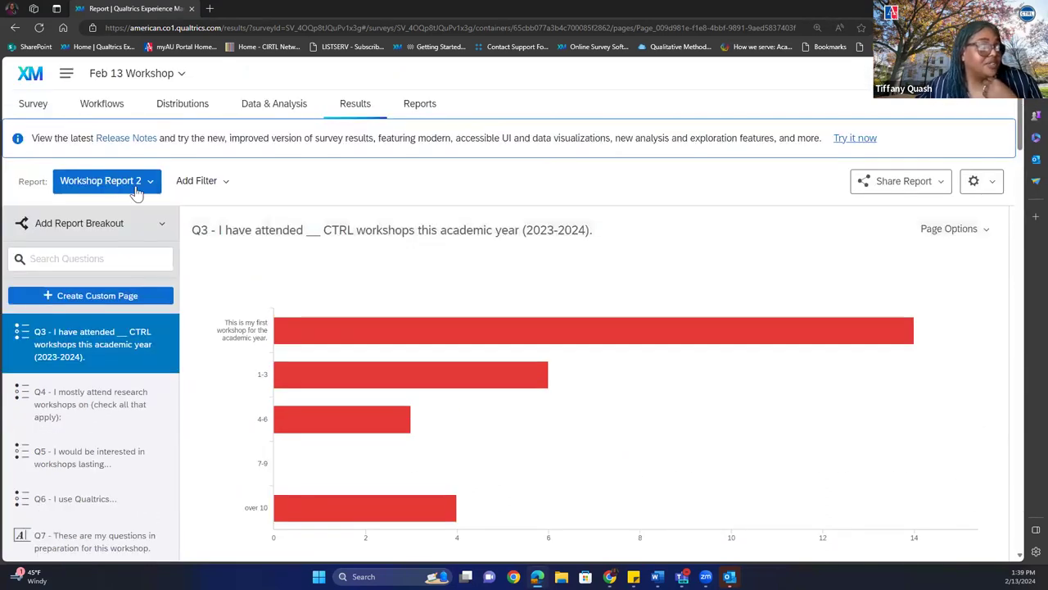
Add a filter where Q4 selected choice includes any of '1 - NVivo'.
{"action": "left_click", "coordinate": [188, 181]}
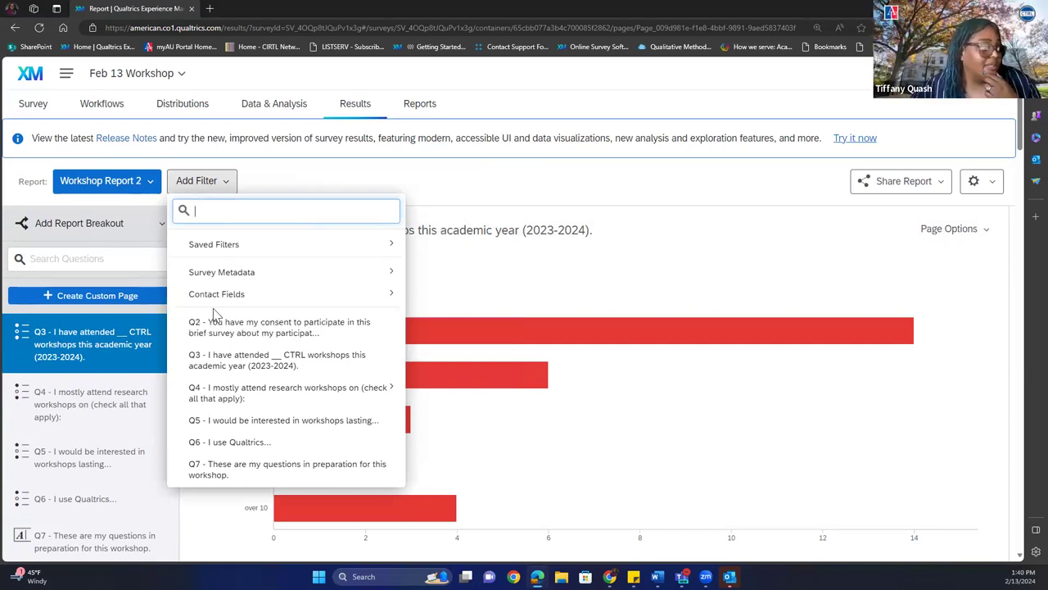
{"action": "mouse_move", "coordinate": [243, 396]}
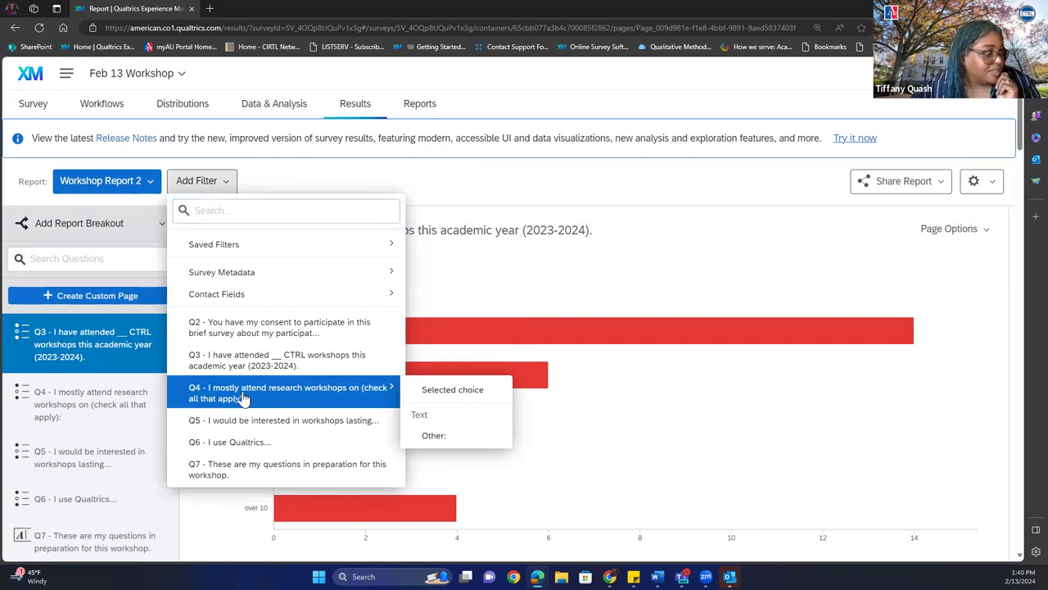
{"action": "left_click", "coordinate": [447, 394]}
{"action": "left_click", "coordinate": [498, 180]}
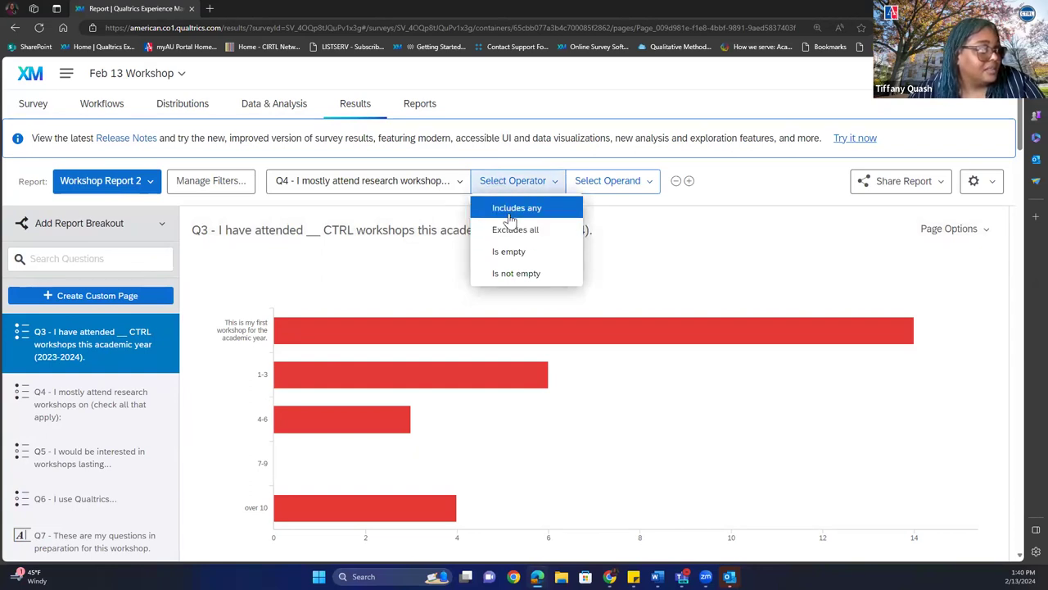
{"action": "left_click", "coordinate": [510, 214]}
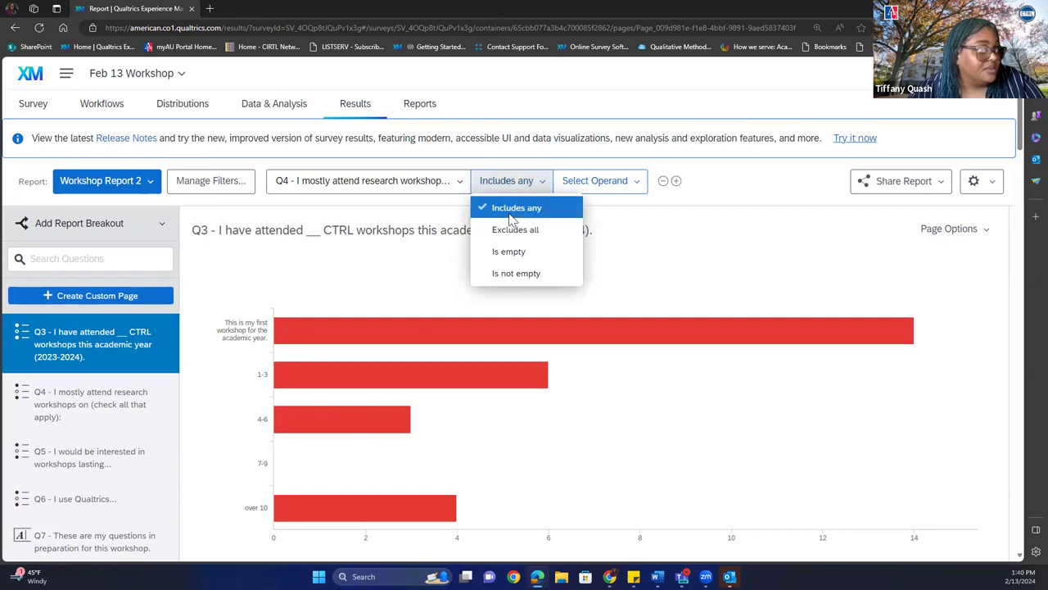
{"action": "left_click", "coordinate": [580, 180]}
{"action": "left_click", "coordinate": [541, 245]}
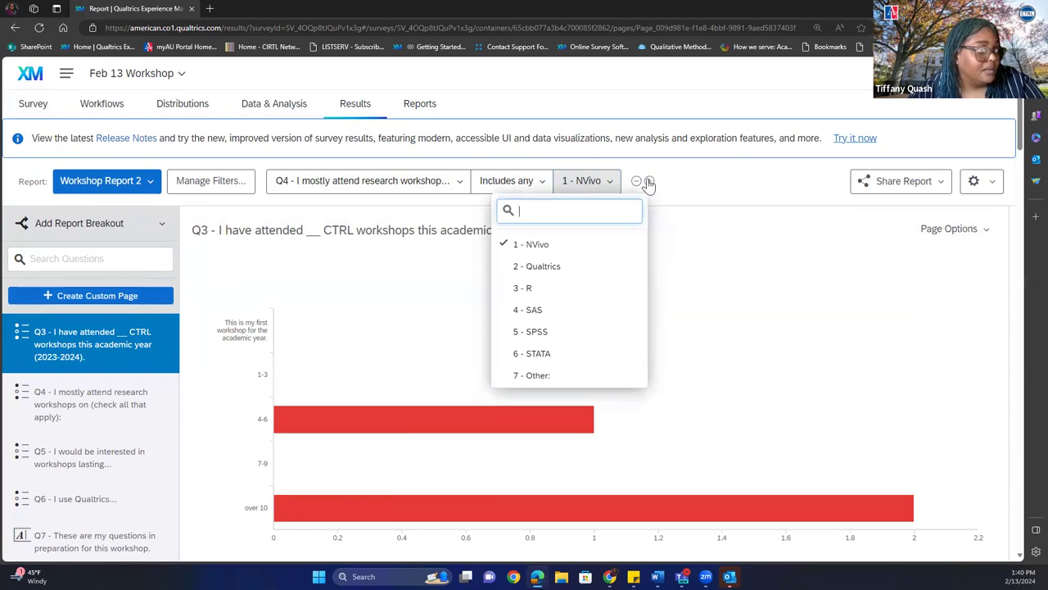
{"action": "left_click", "coordinate": [649, 181]}
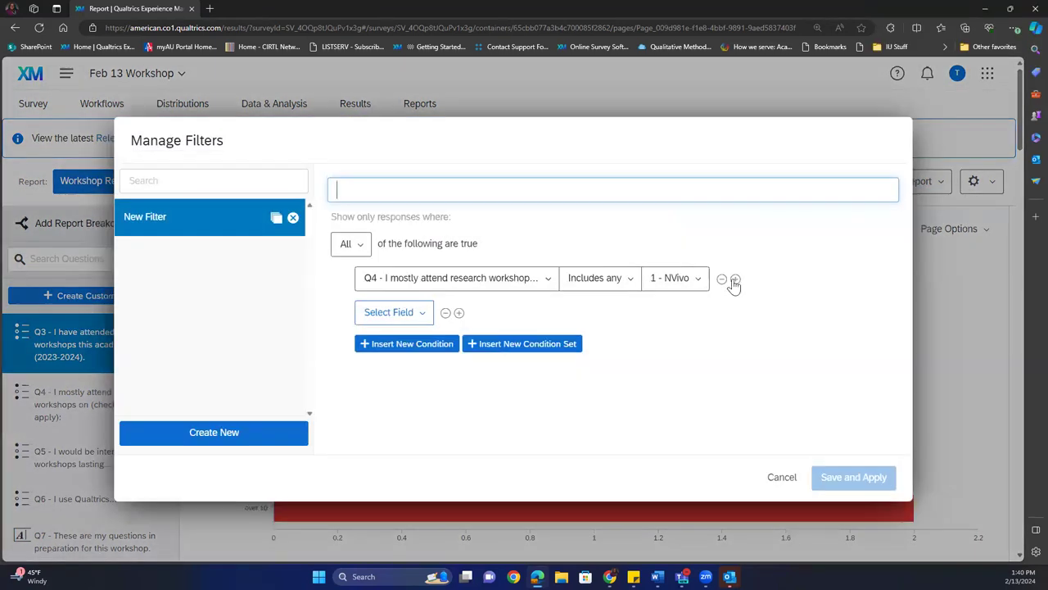
Add a Q5 condition equal to '1 - 30 minutes in length', remove the empty row, and apply.
{"action": "left_click", "coordinate": [735, 279]}
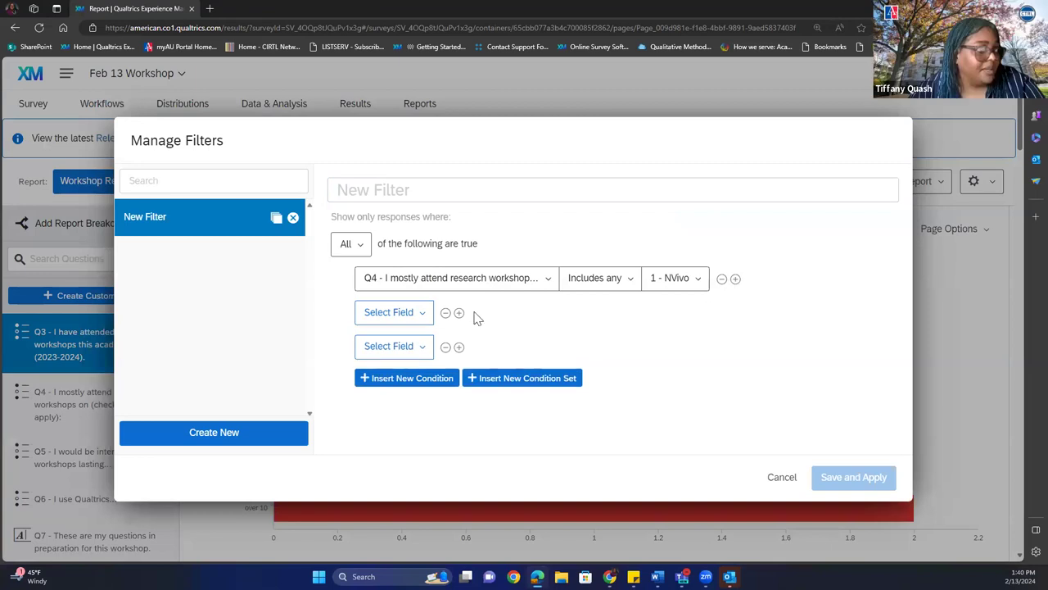
{"action": "left_click", "coordinate": [399, 313]}
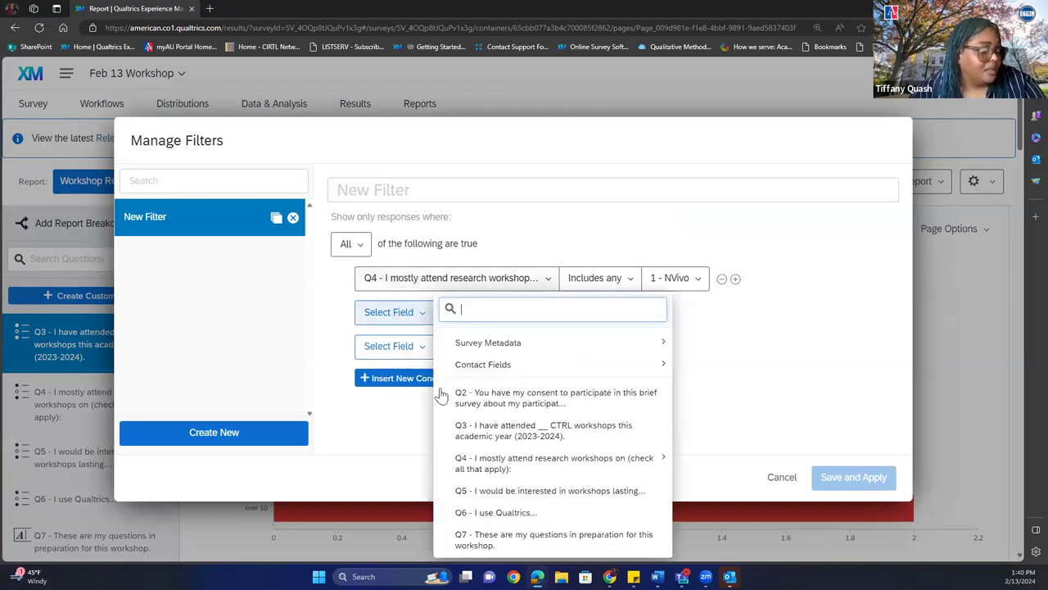
{"action": "mouse_move", "coordinate": [473, 461]}
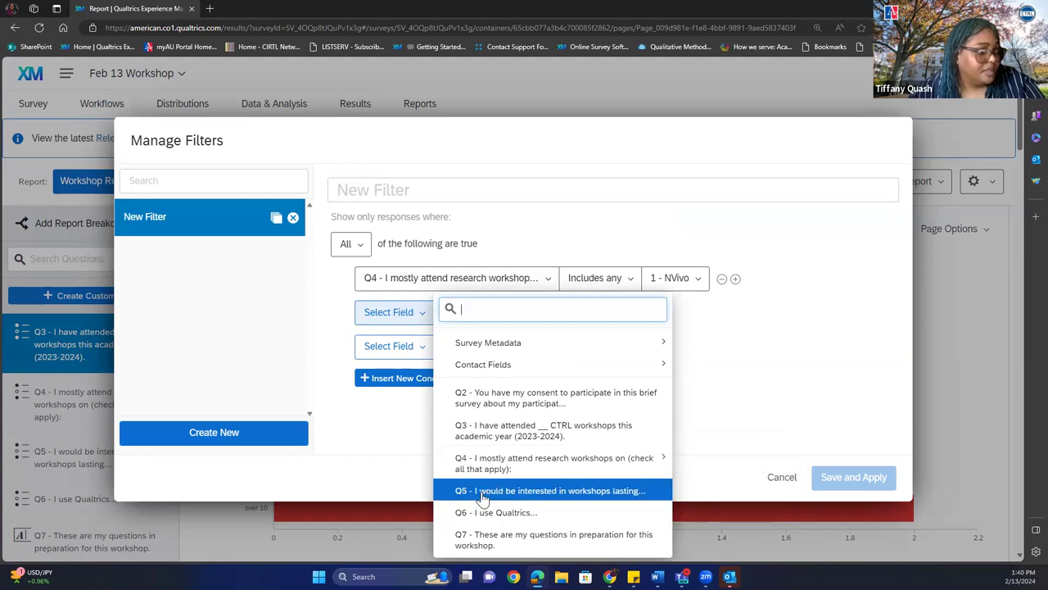
{"action": "left_click", "coordinate": [484, 494]}
{"action": "left_click", "coordinate": [602, 316]}
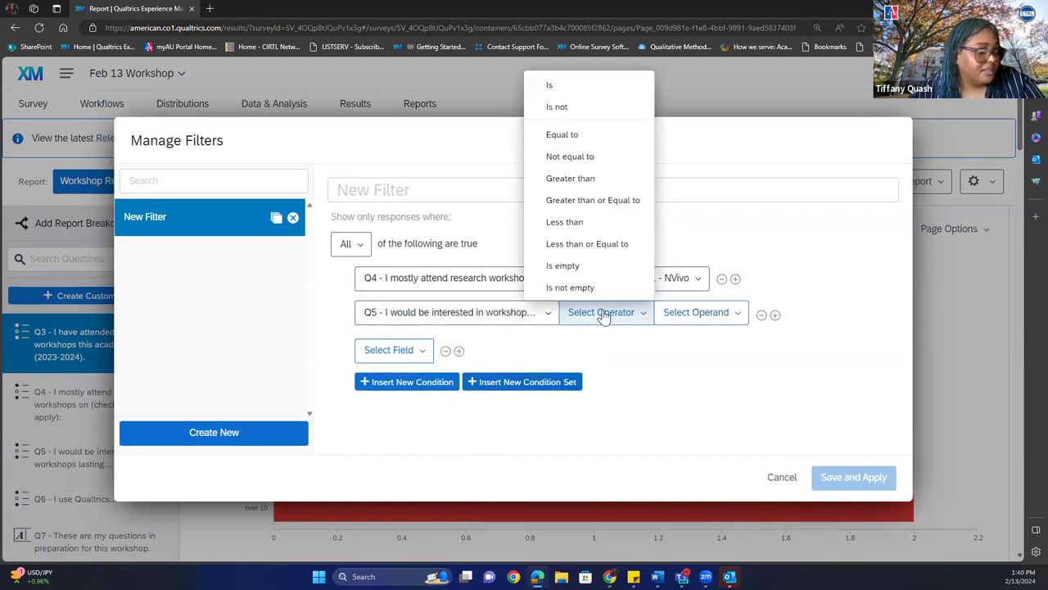
{"action": "left_click", "coordinate": [576, 135]}
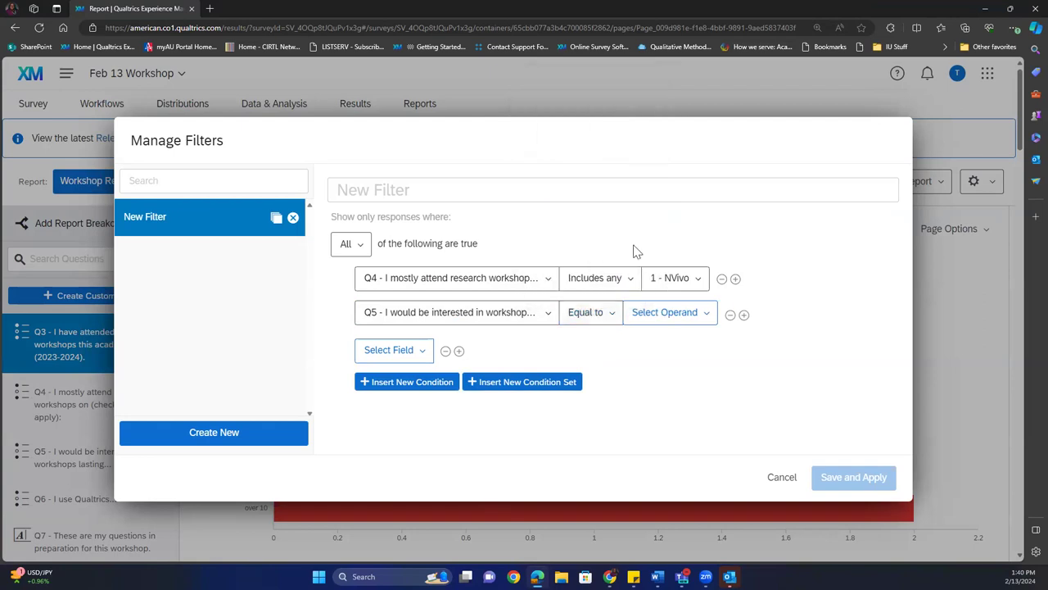
{"action": "left_click", "coordinate": [660, 312]}
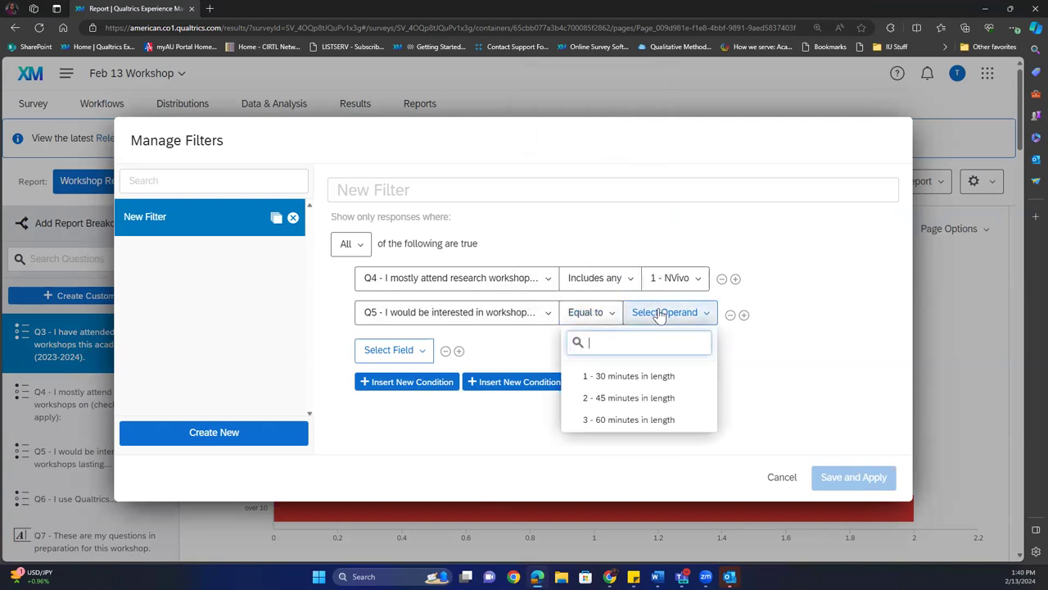
{"action": "left_click", "coordinate": [638, 383]}
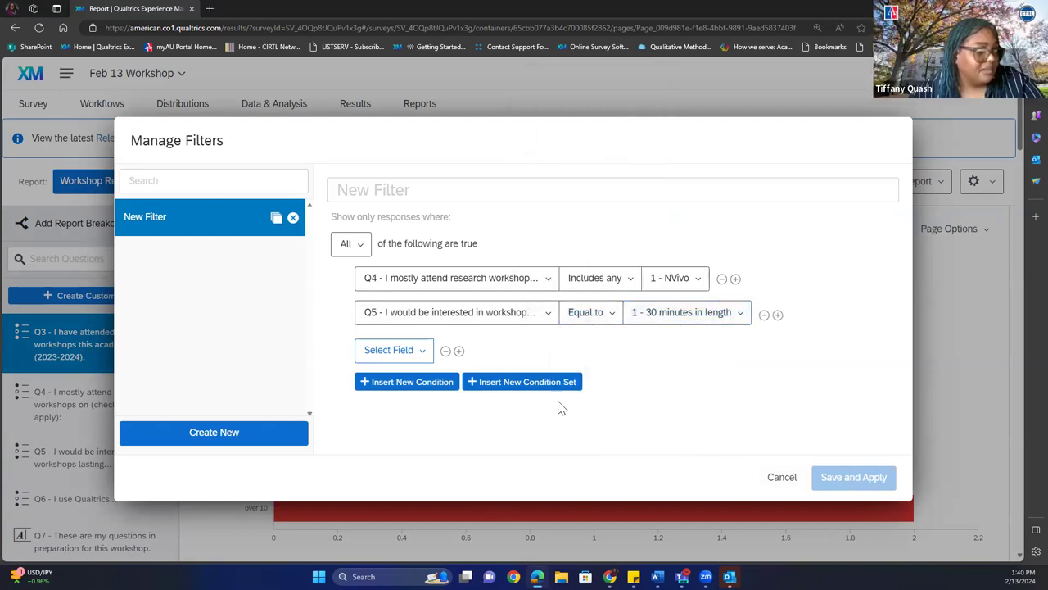
{"action": "left_click", "coordinate": [445, 350]}
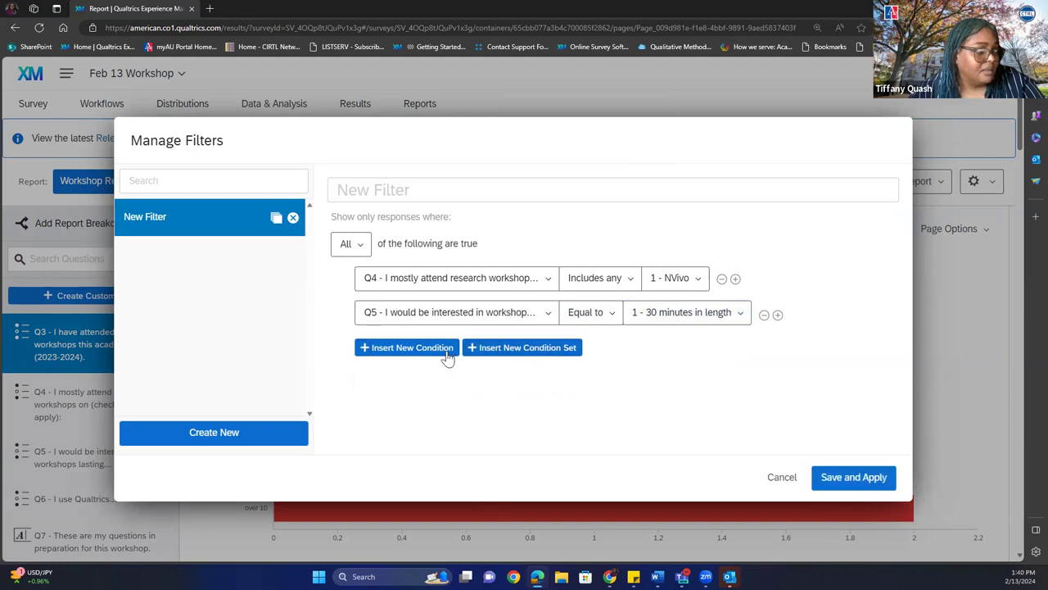
{"action": "left_click", "coordinate": [853, 481]}
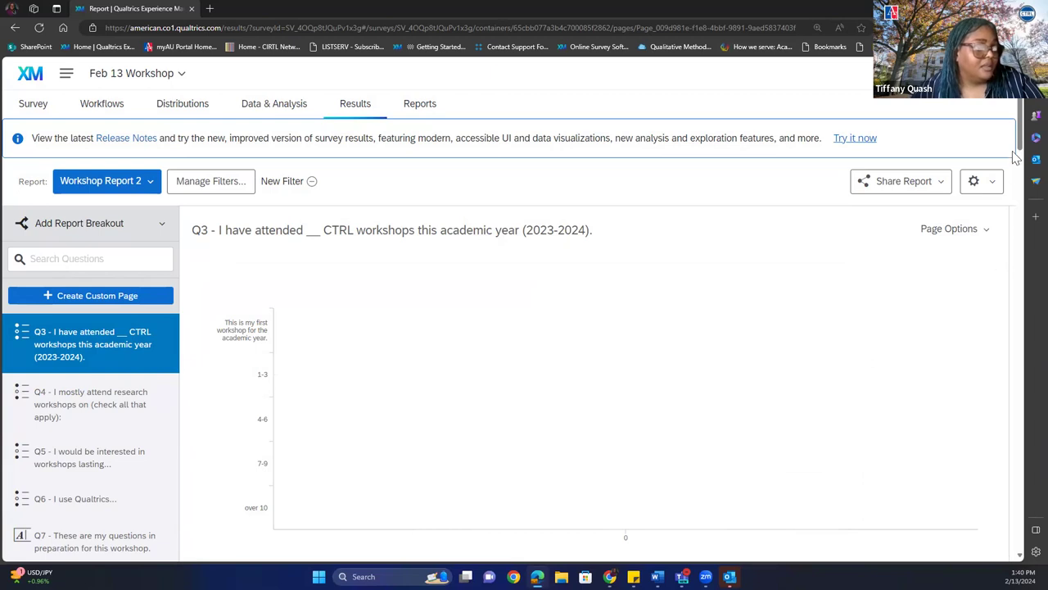
Scroll back to the top of Workshop Report 2 and review the filter settings, keeping the filter applied.
{"action": "left_click_drag", "start_coordinate": [1016, 157], "coordinate": [972, 160]}
{"action": "scroll", "coordinate": [972, 159], "scroll_direction": "up", "scroll_amount": 1}
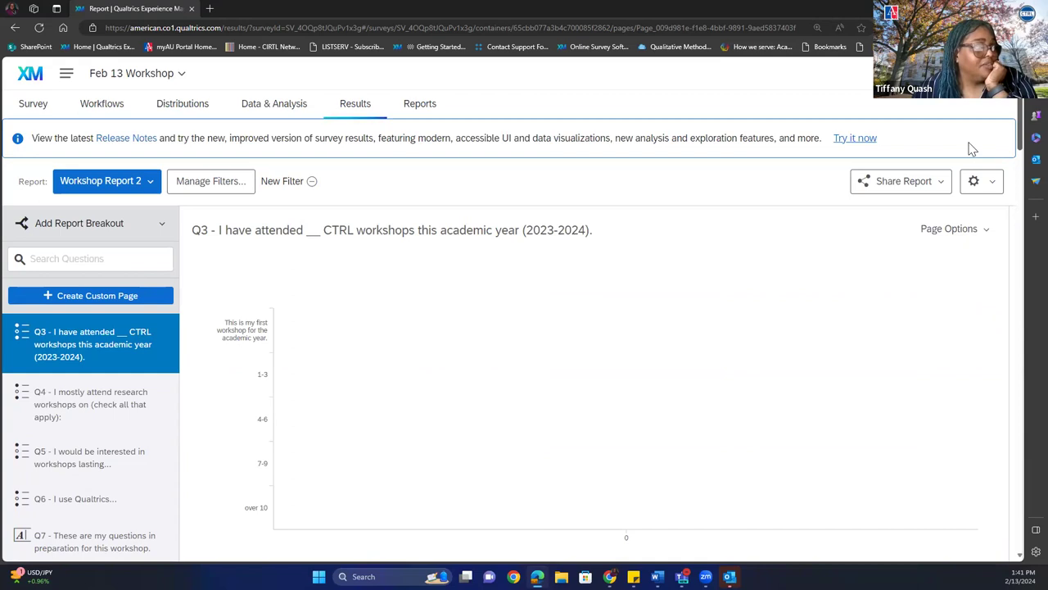
{"action": "left_click", "coordinate": [233, 183]}
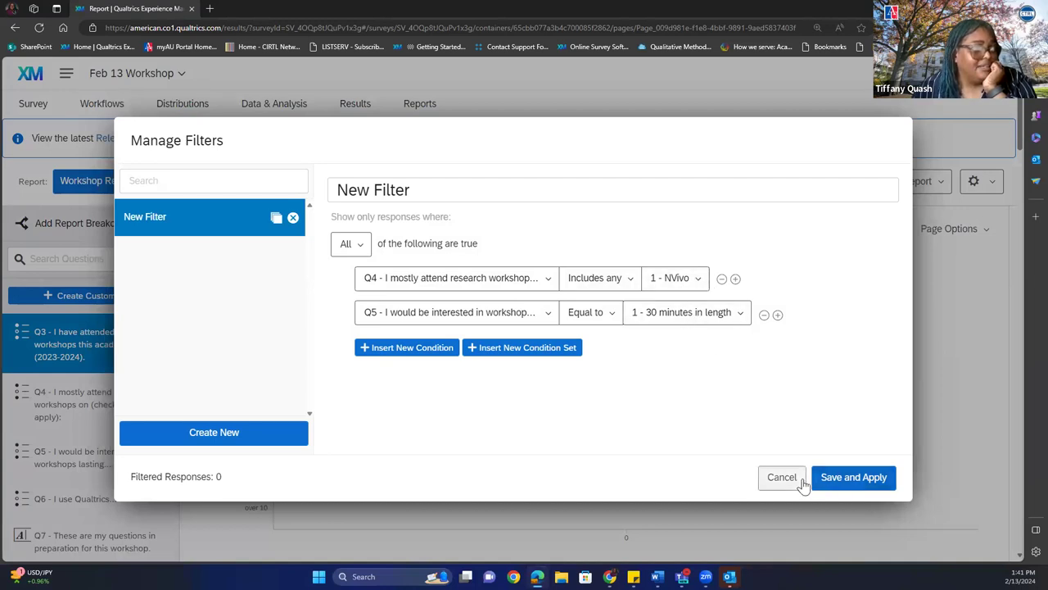
{"action": "left_click", "coordinate": [851, 476]}
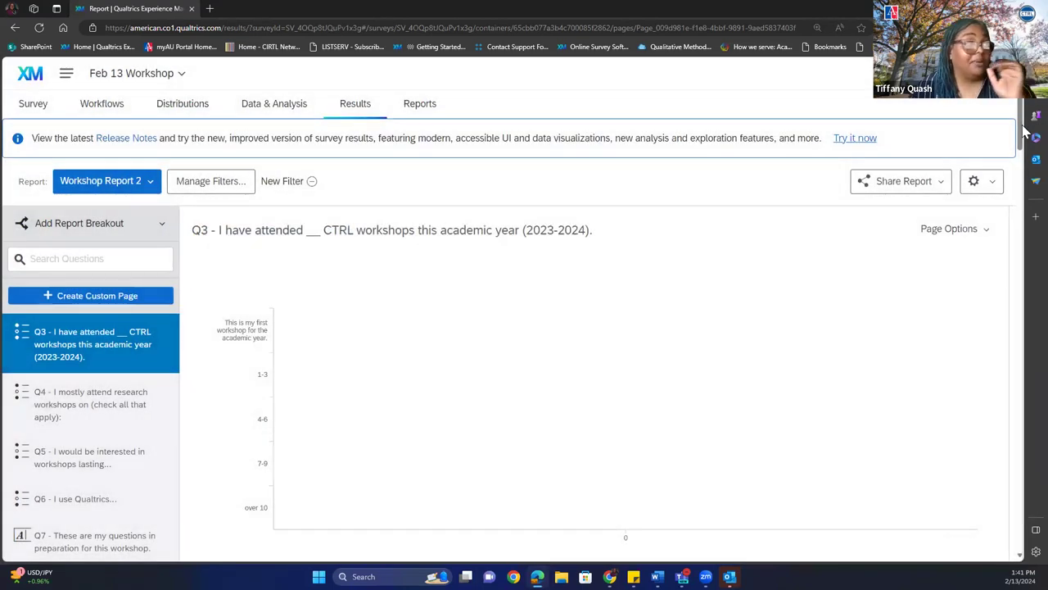
Remove the report filter so the Q3 chart shows counts of 14, 6, 3, 0 and 4.
{"action": "scroll", "coordinate": [1020, 170], "scroll_direction": "down", "scroll_amount": 1}
{"action": "left_click_drag", "start_coordinate": [1019, 169], "coordinate": [1018, 550]}
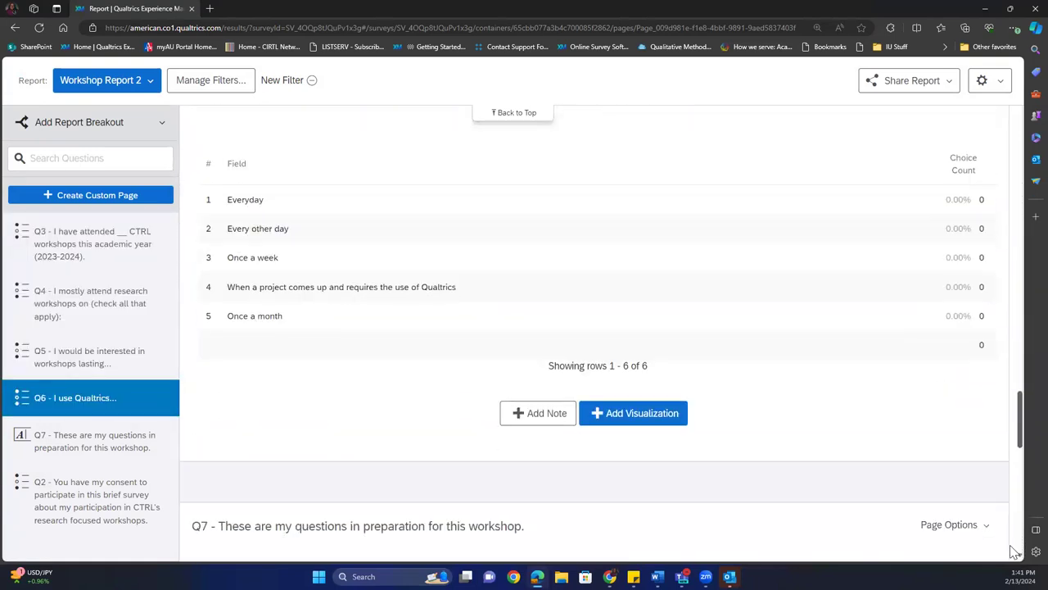
{"action": "scroll", "coordinate": [1018, 550], "scroll_direction": "down", "scroll_amount": 3}
{"action": "left_click_drag", "start_coordinate": [1020, 442], "coordinate": [575, 161]}
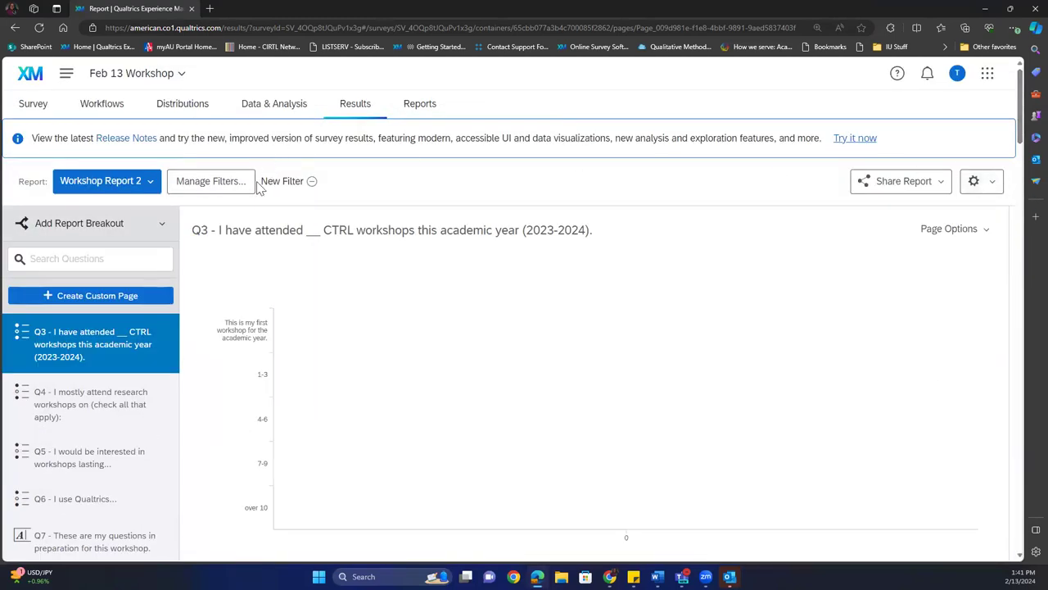
{"action": "left_click", "coordinate": [311, 182]}
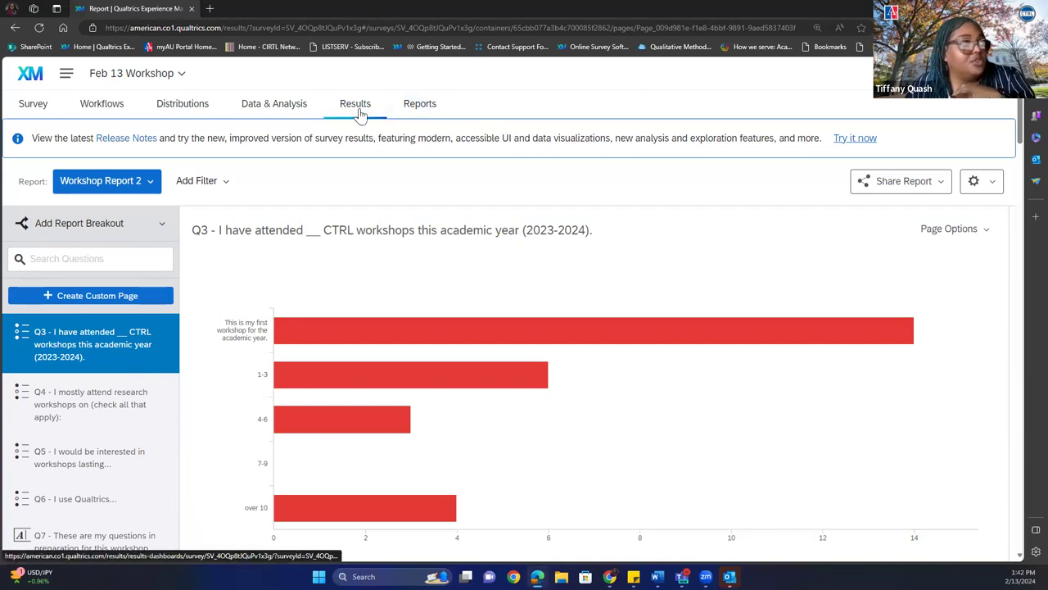
Go from Reports to the Data & Analysis data table listing 28 recorded responses.
{"action": "left_click", "coordinate": [415, 105]}
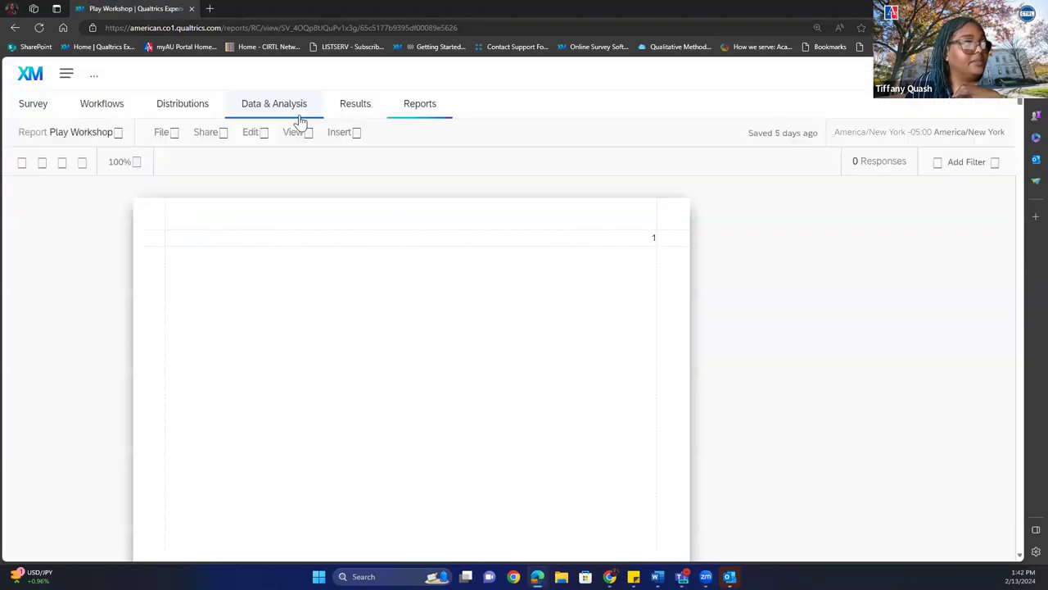
{"action": "left_click", "coordinate": [294, 113]}
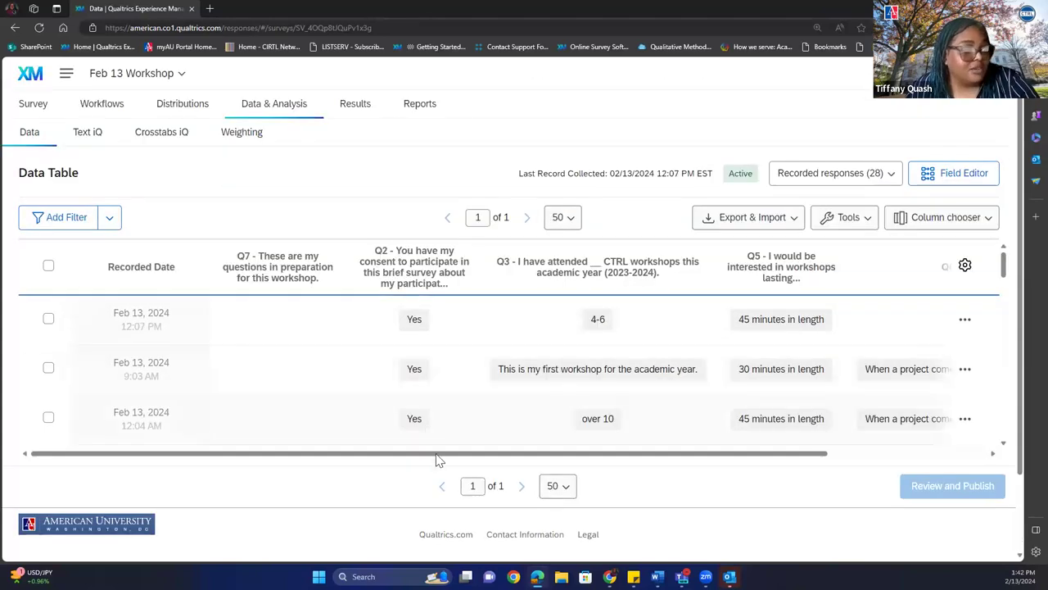
{"action": "left_click_drag", "start_coordinate": [435, 456], "coordinate": [603, 472]}
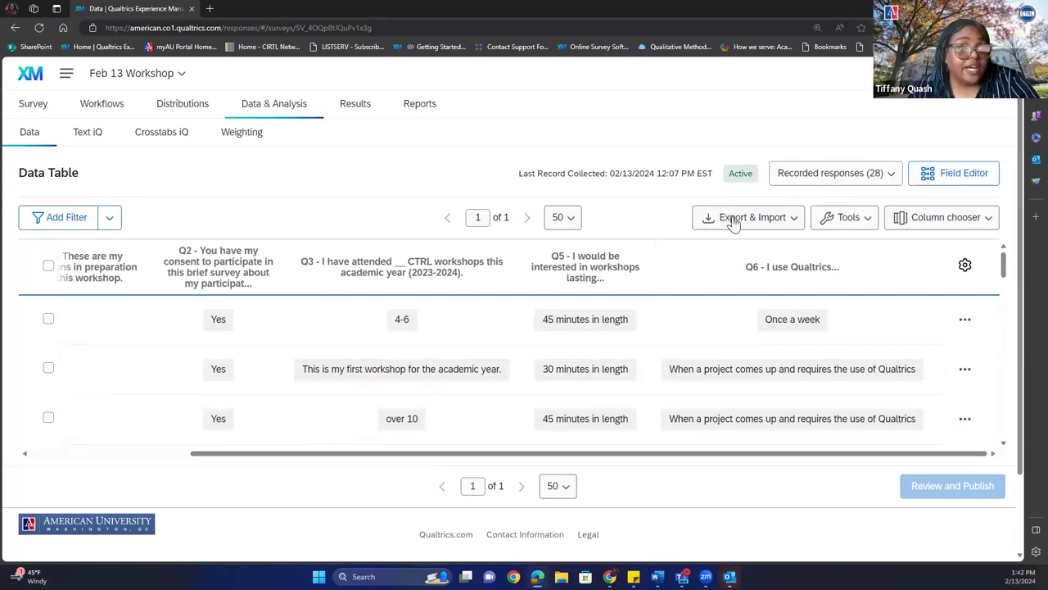
{"action": "left_click", "coordinate": [735, 223]}
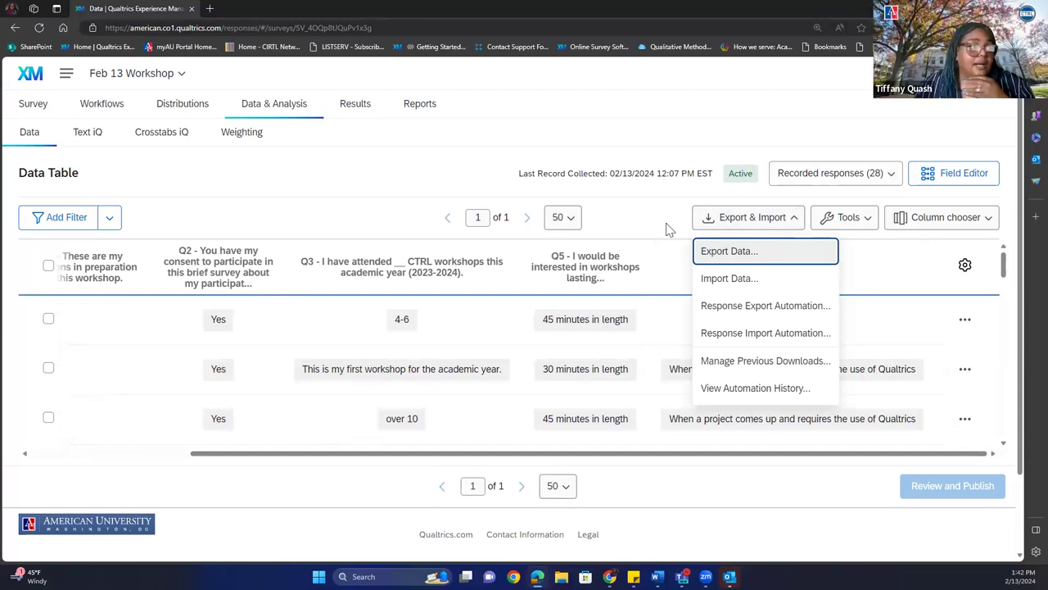
{"action": "left_click", "coordinate": [562, 218]}
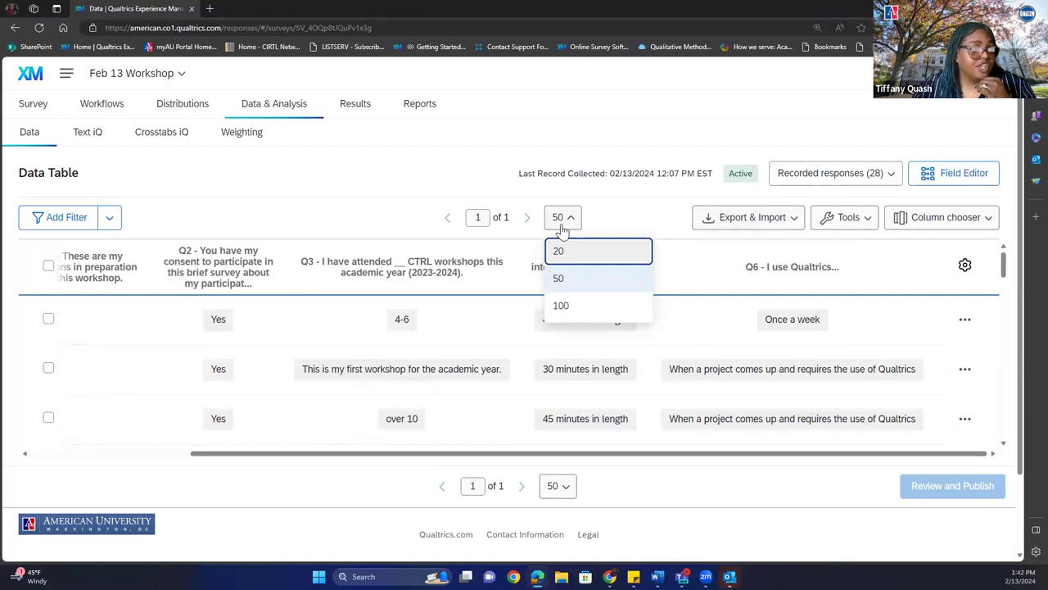
{"action": "left_click", "coordinate": [573, 306]}
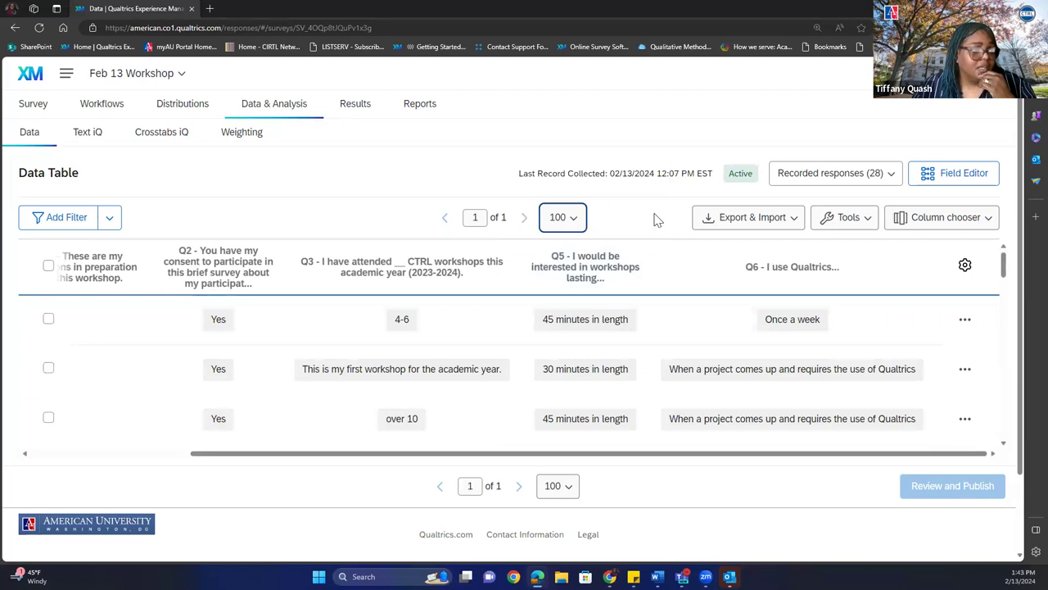
{"action": "left_click", "coordinate": [710, 224]}
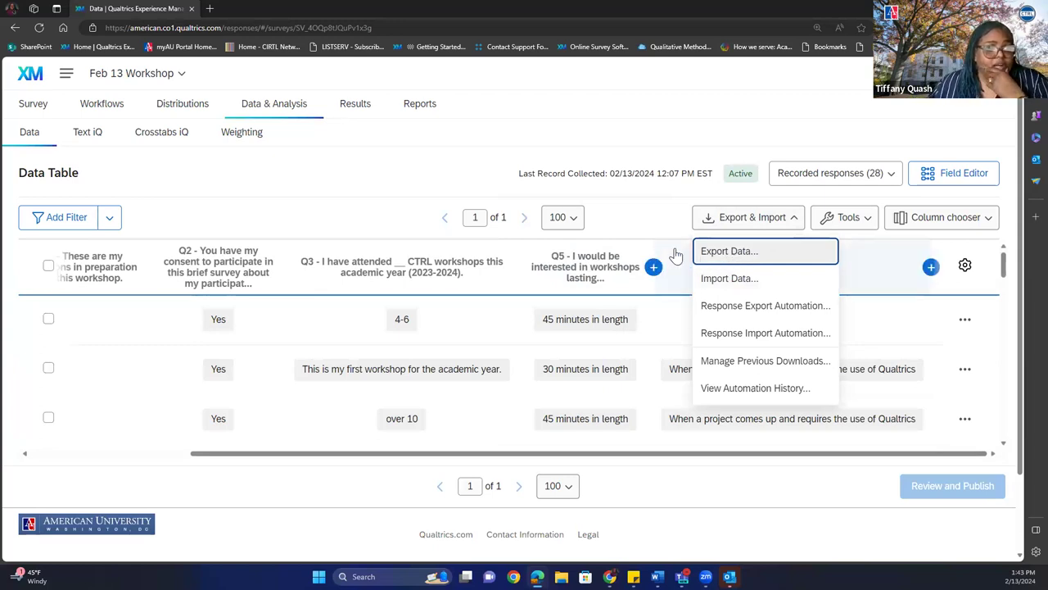
{"action": "left_click", "coordinate": [643, 224]}
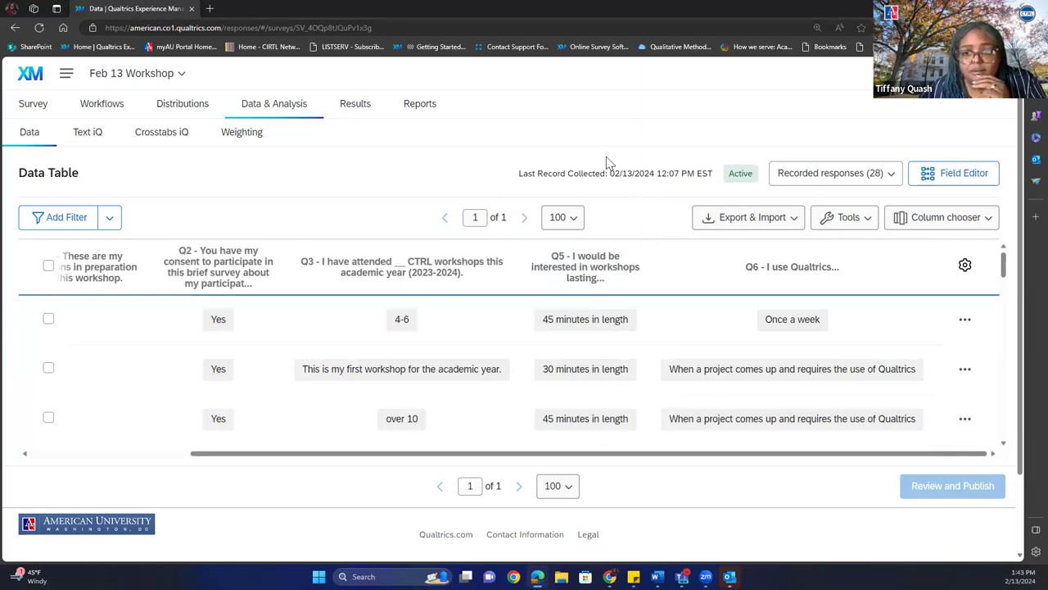
{"action": "left_click", "coordinate": [560, 219]}
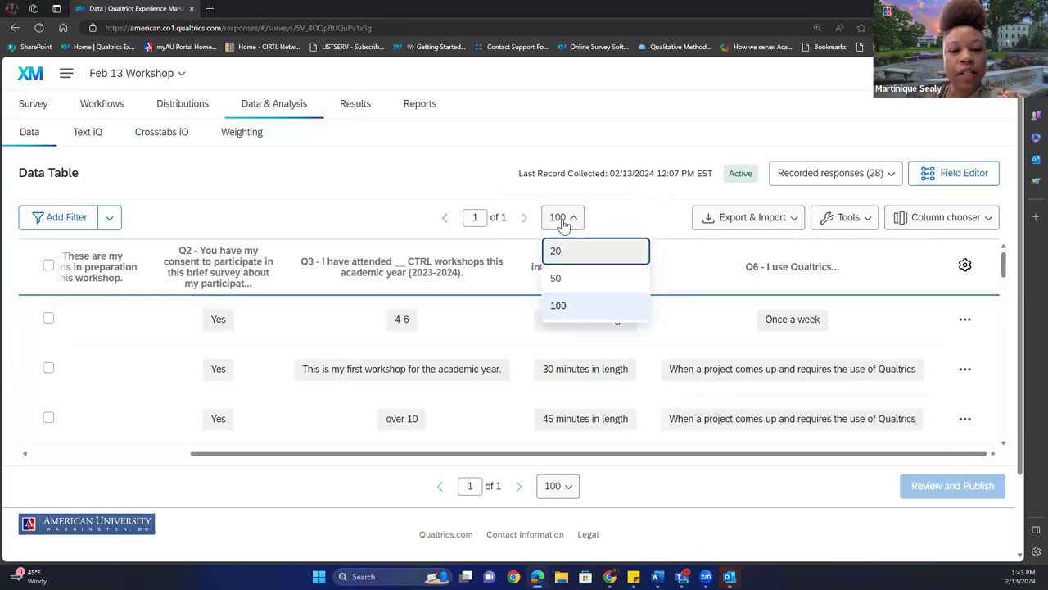
{"action": "left_click", "coordinate": [555, 279]}
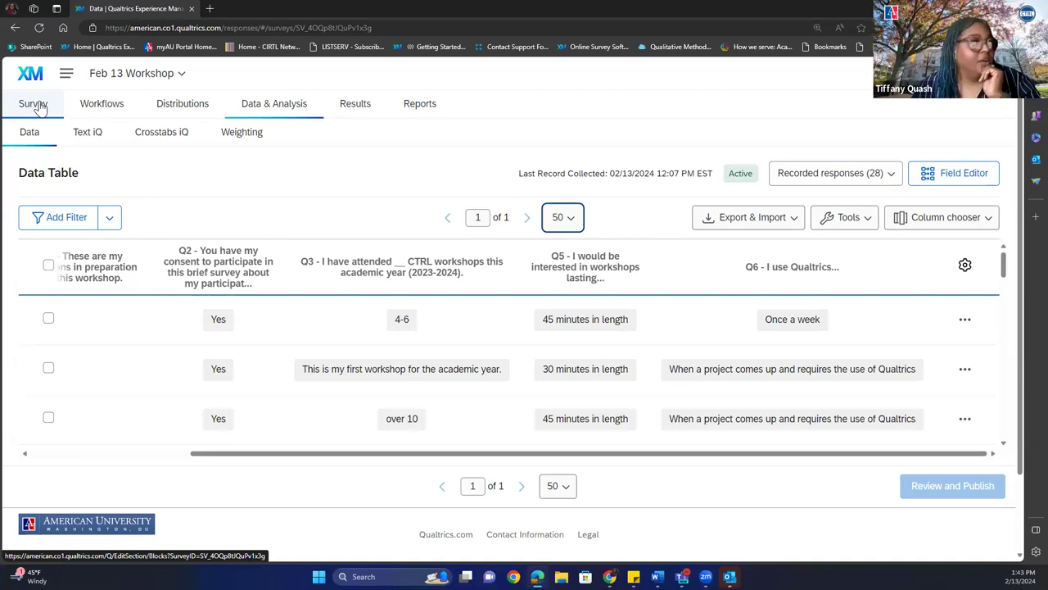
Open the survey editor, view the survey flow blocks, and bring up Look and feel.
{"action": "left_click", "coordinate": [36, 108]}
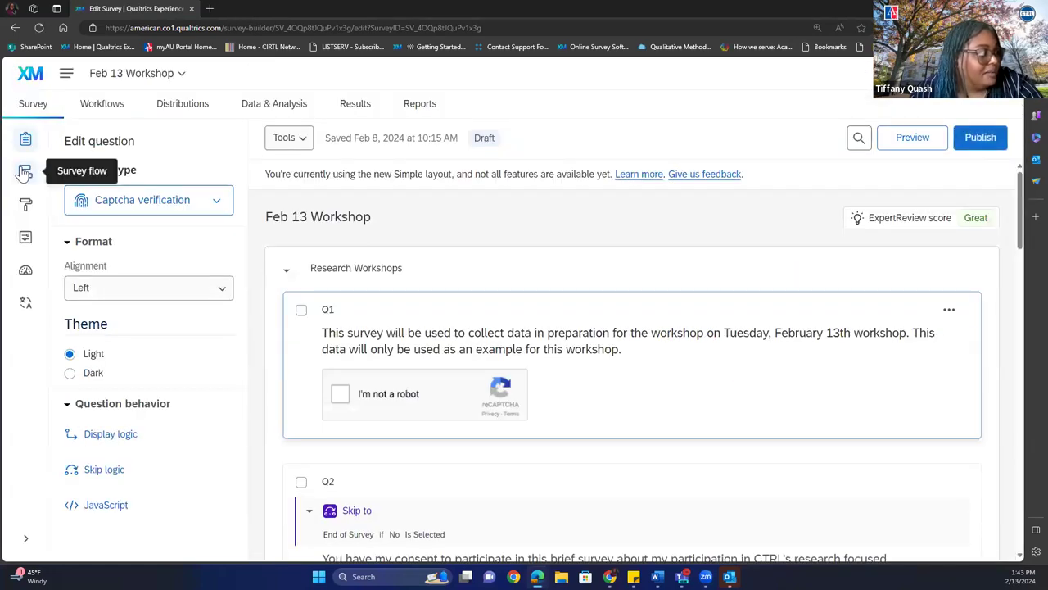
{"action": "left_click", "coordinate": [24, 173]}
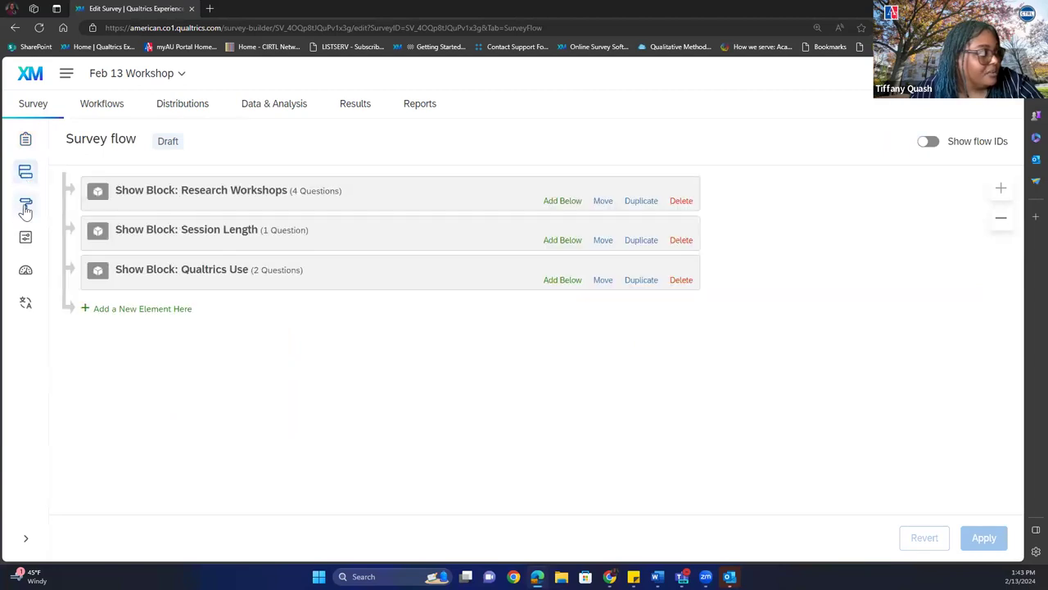
{"action": "left_click", "coordinate": [25, 206]}
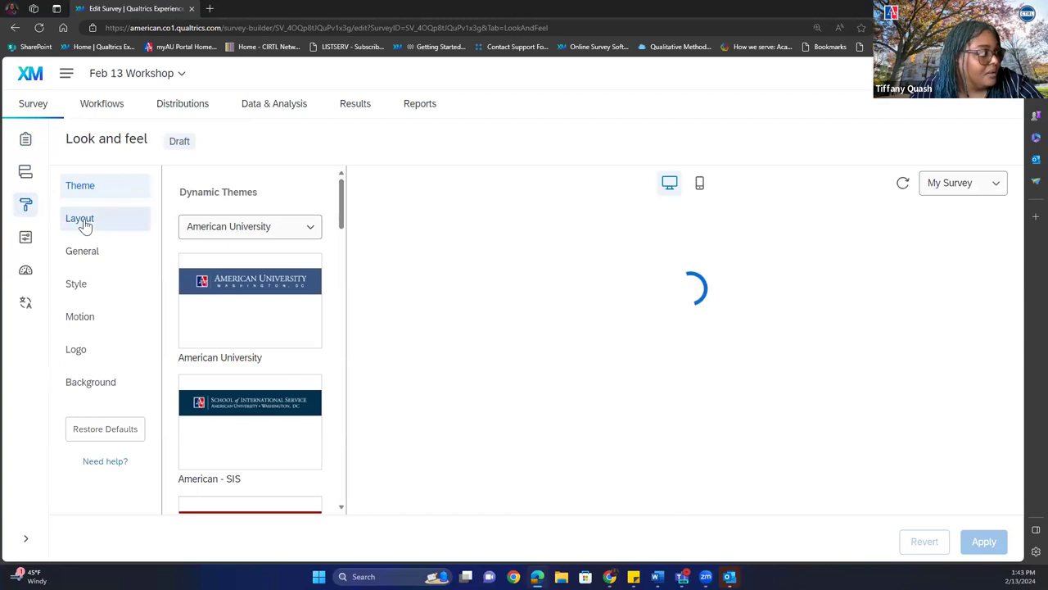
Review the Layout, General, Style and Motion settings, then save them when moving to Survey options.
{"action": "left_click", "coordinate": [82, 221]}
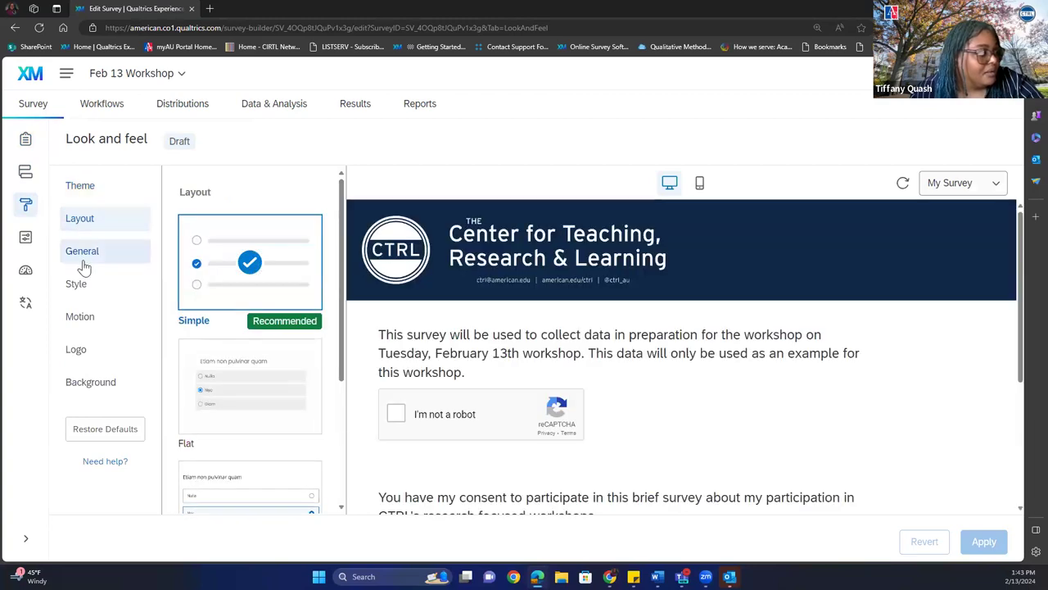
{"action": "left_click", "coordinate": [83, 259]}
{"action": "left_click", "coordinate": [77, 285]}
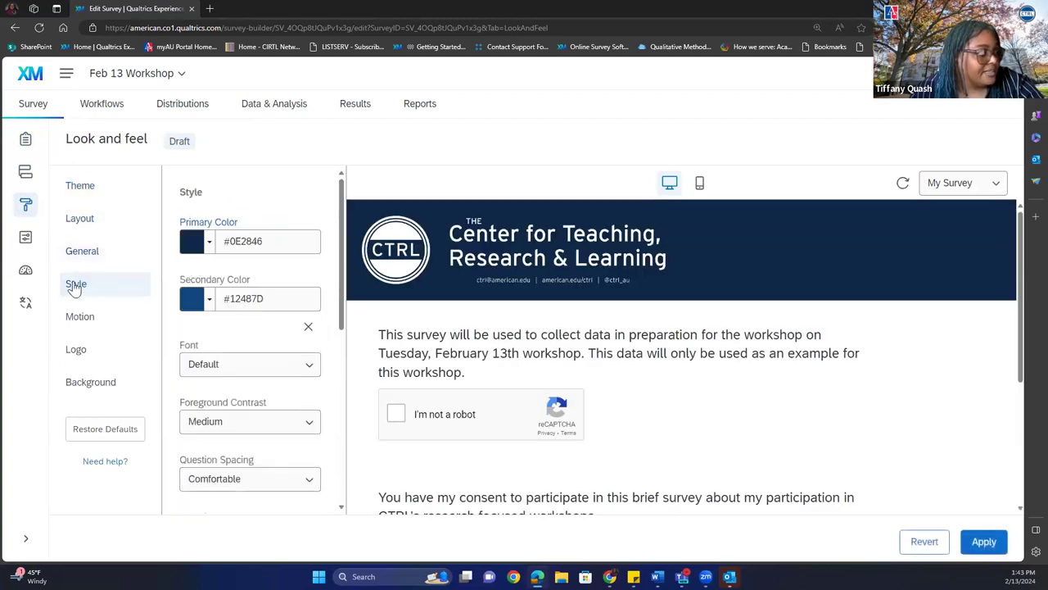
{"action": "left_click", "coordinate": [80, 322]}
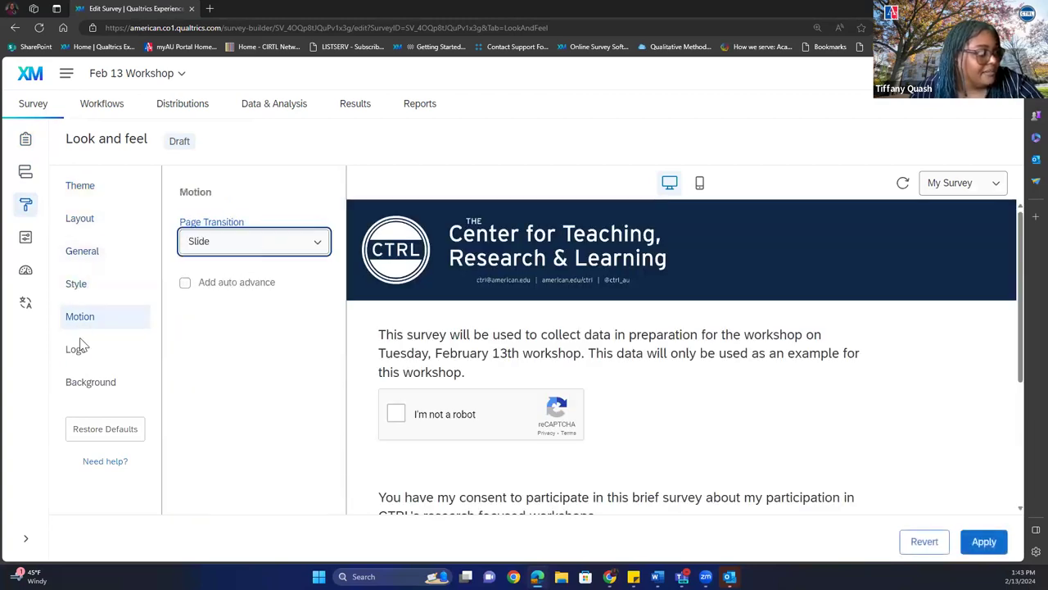
{"action": "left_click", "coordinate": [27, 238]}
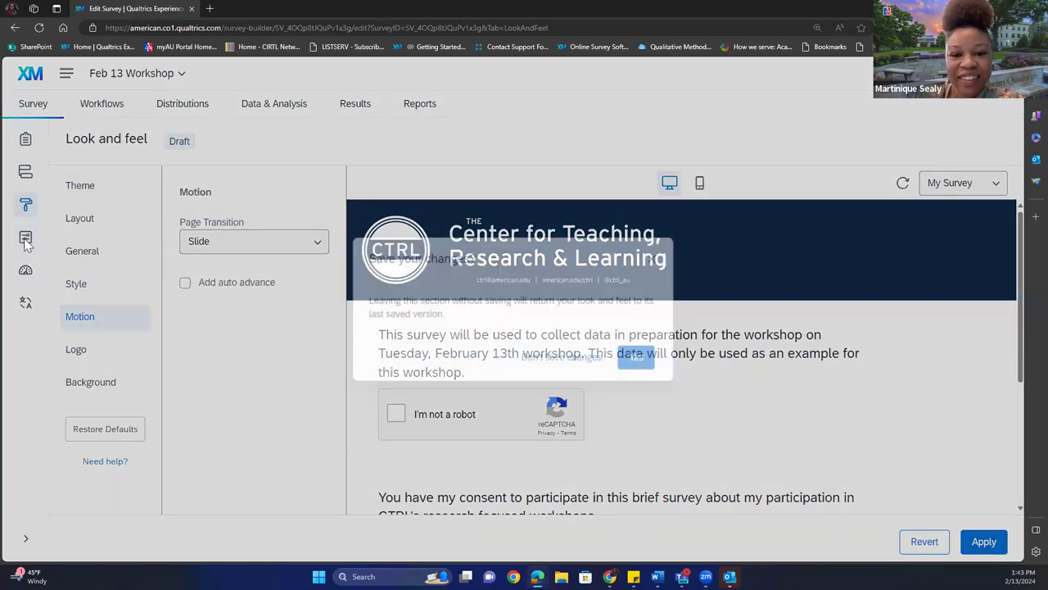
{"action": "left_click", "coordinate": [638, 360]}
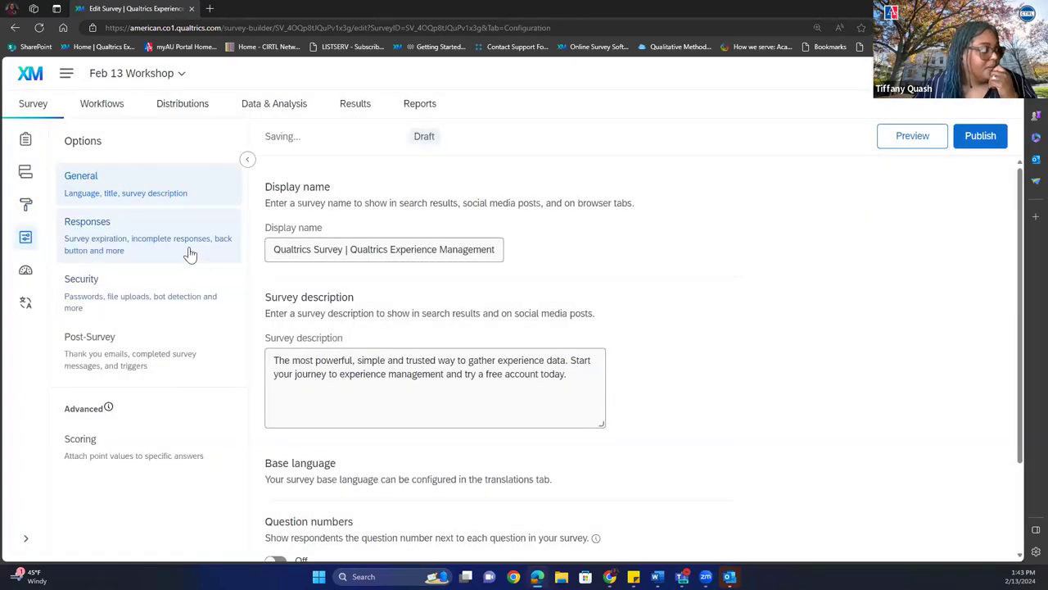
Review the Responses options, publish the survey, then return to its data table and results.
{"action": "left_click", "coordinate": [179, 250]}
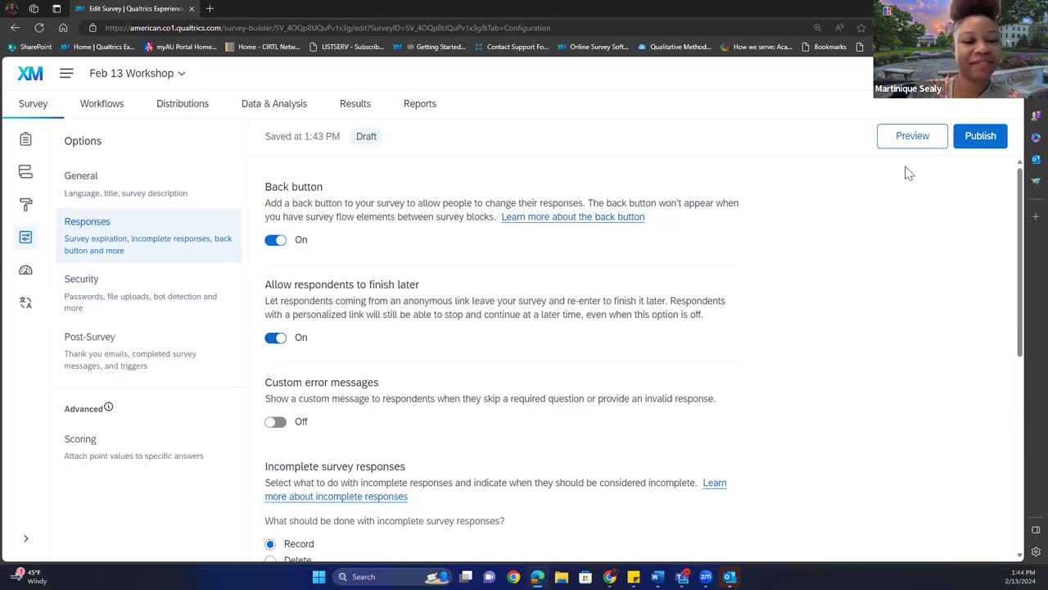
{"action": "left_click", "coordinate": [975, 139]}
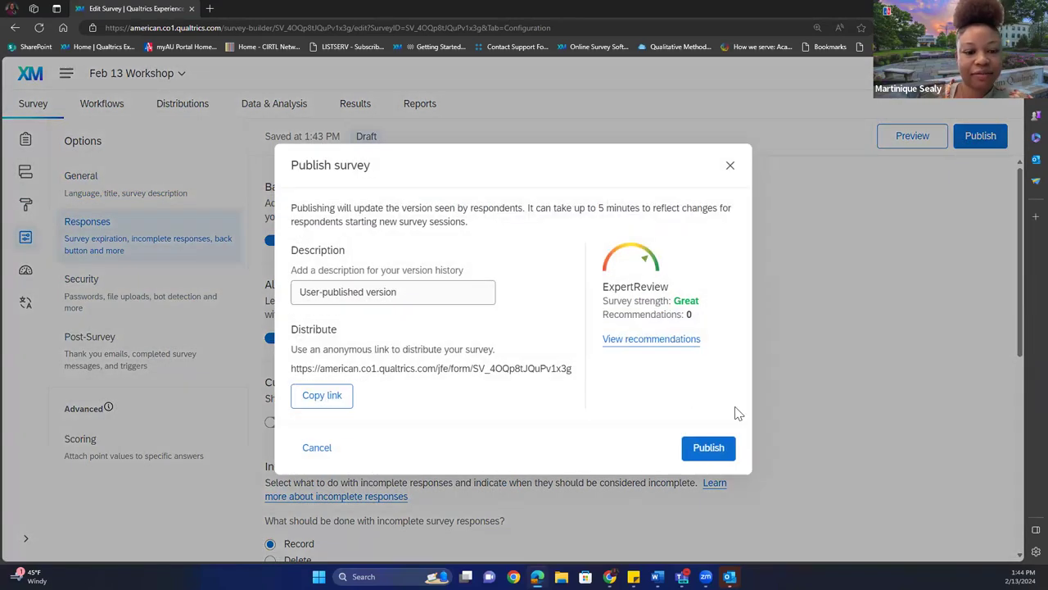
{"action": "left_click", "coordinate": [685, 448]}
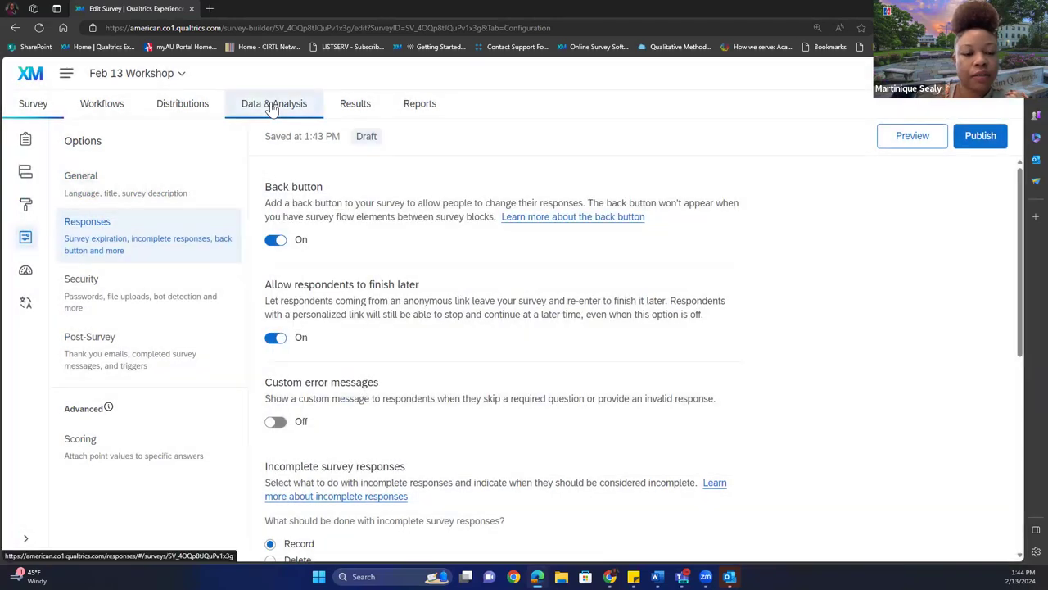
{"action": "left_click", "coordinate": [274, 107]}
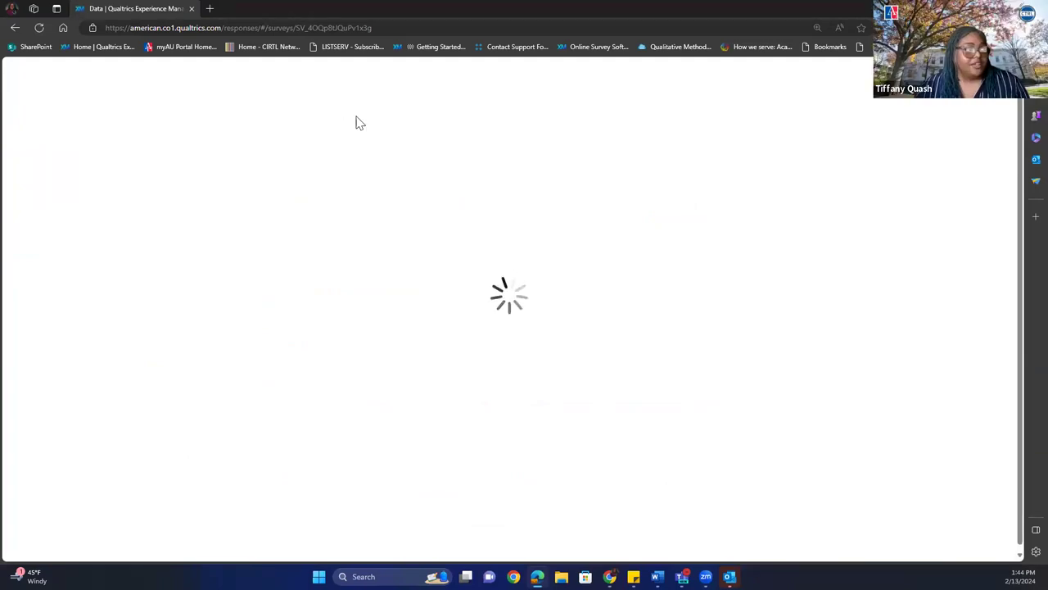
{"action": "left_click", "coordinate": [351, 105]}
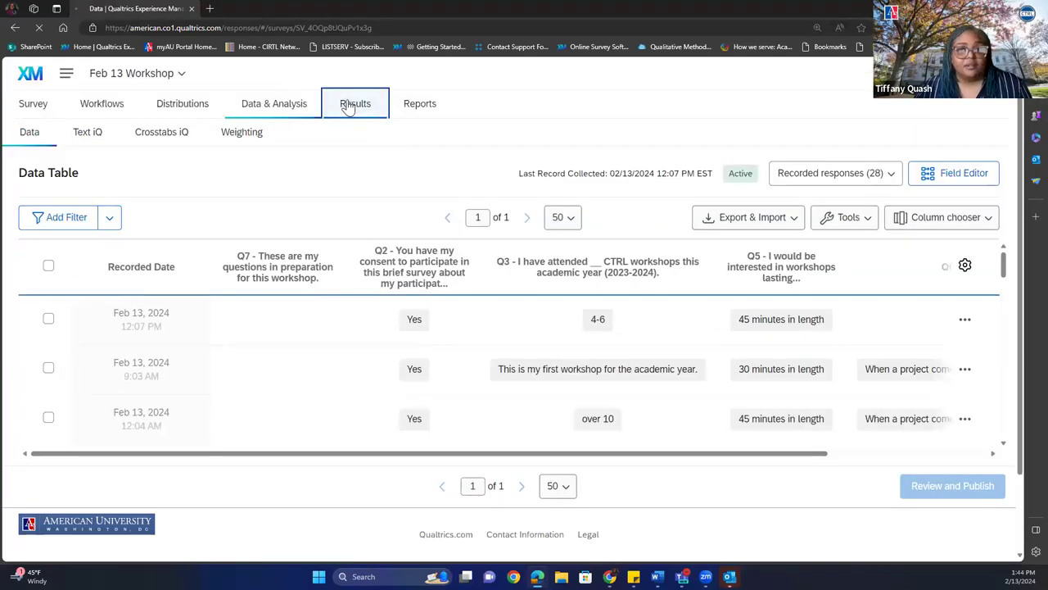